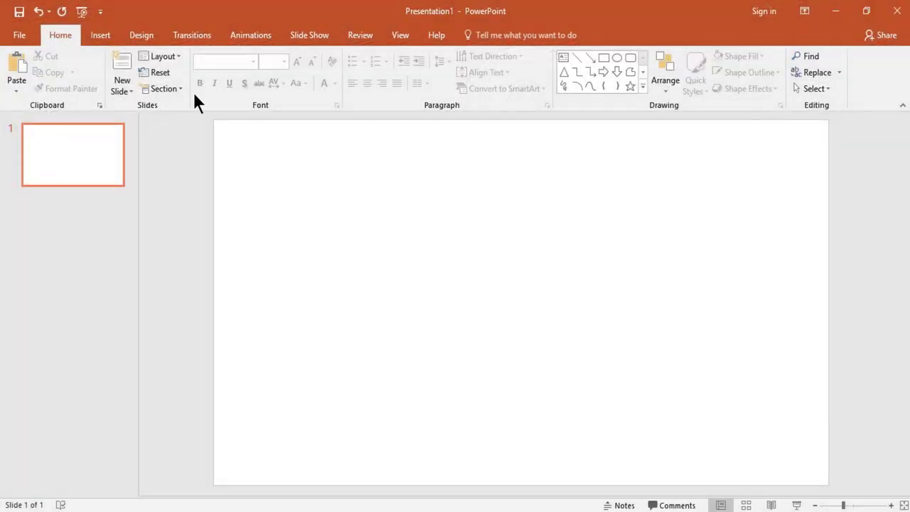
Give the slide a solid grey background fill through Format Background.
click(142, 37)
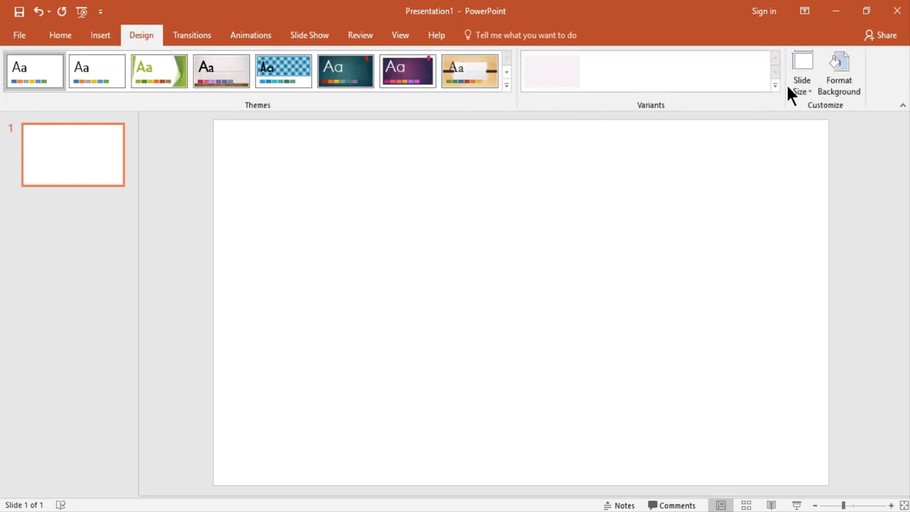
click(839, 86)
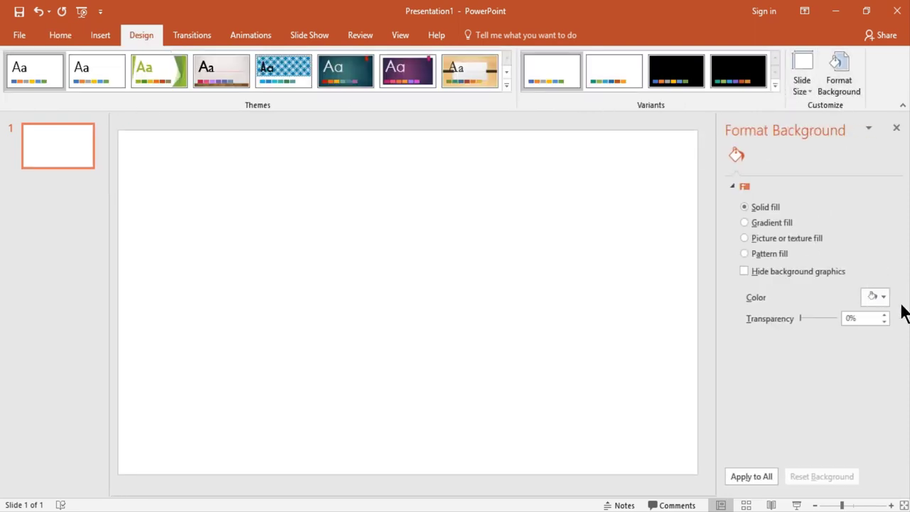
click(880, 299)
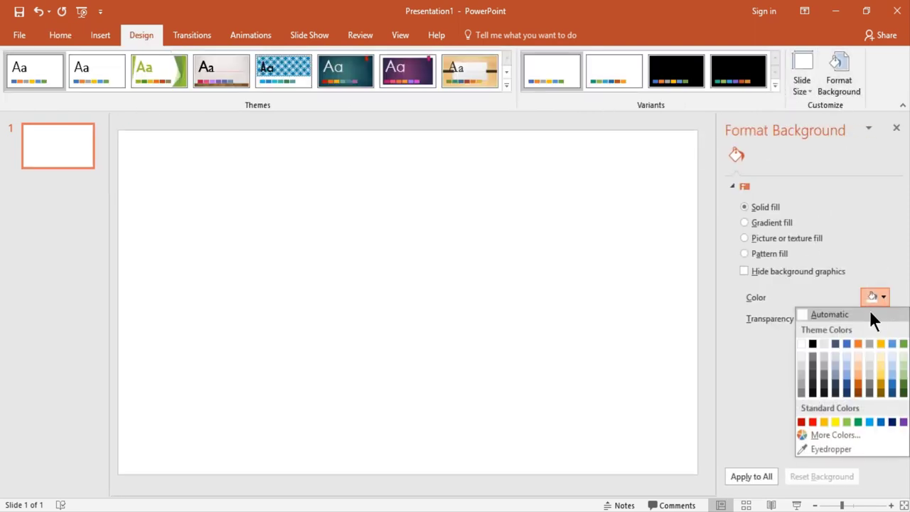
click(798, 380)
click(894, 129)
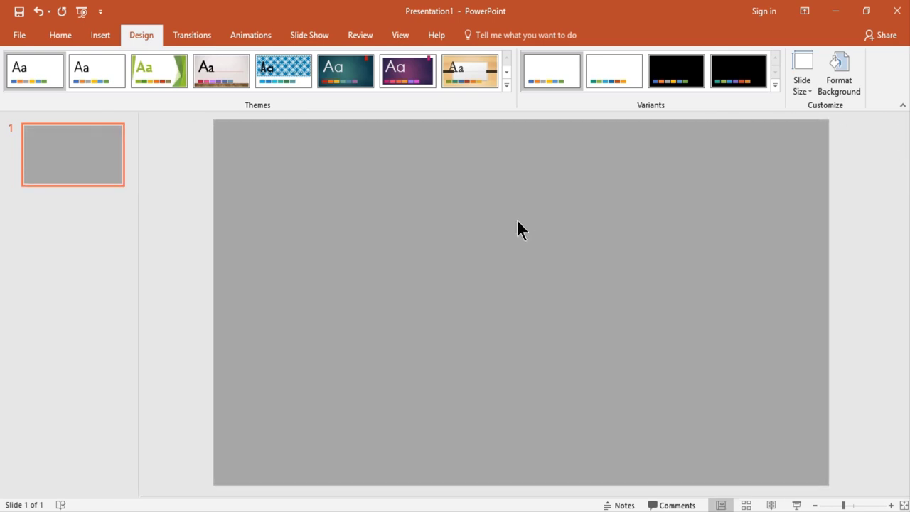
click(101, 35)
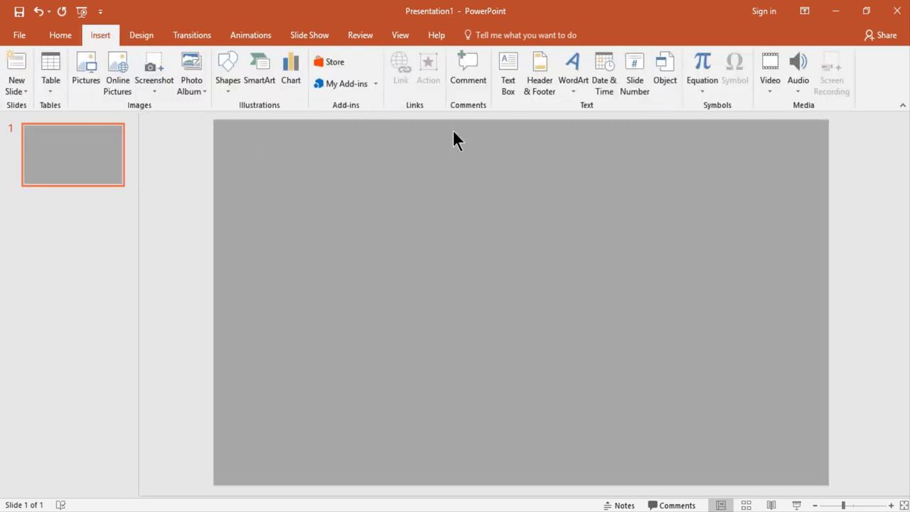
Add a text box on the slide set to the Century Gothic font.
click(512, 74)
click(428, 198)
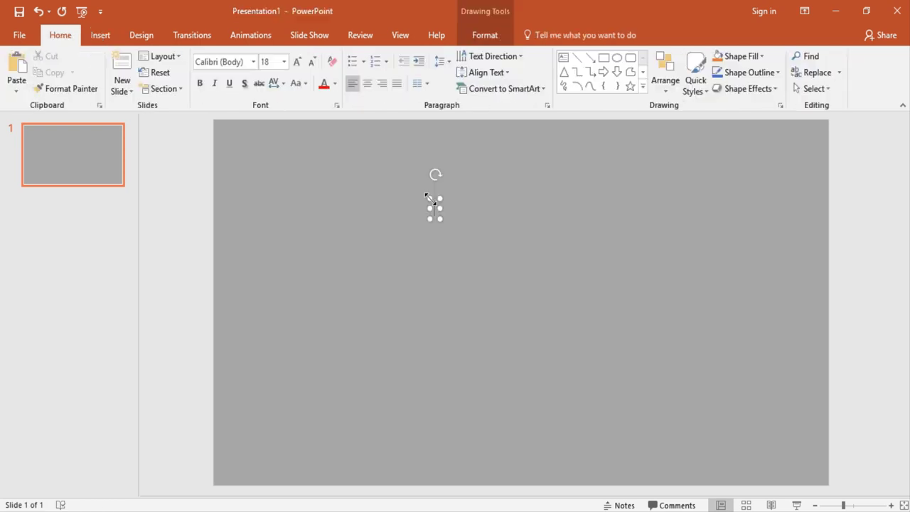
click(254, 61)
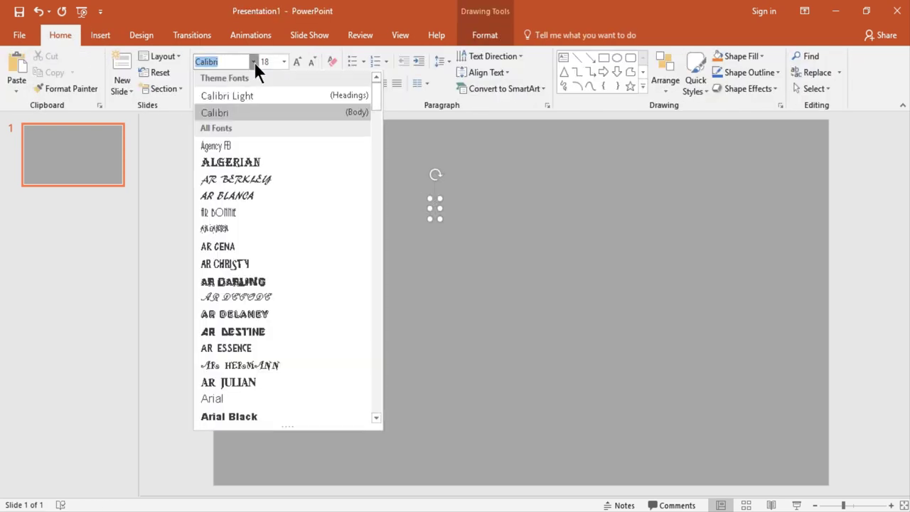
text(Century)
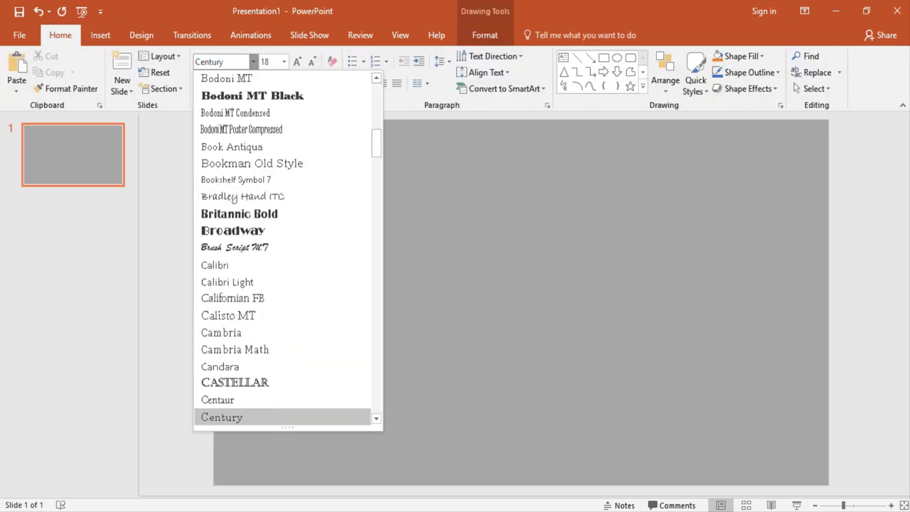
click(377, 418)
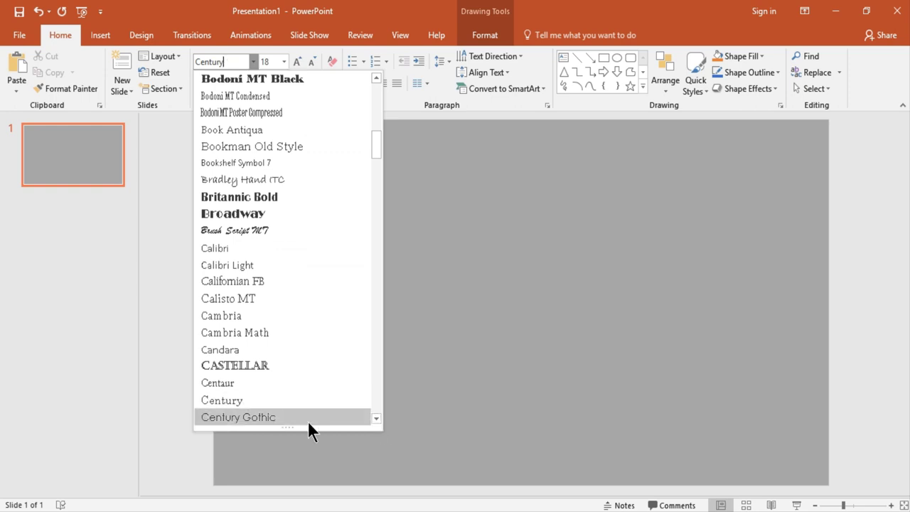
click(282, 417)
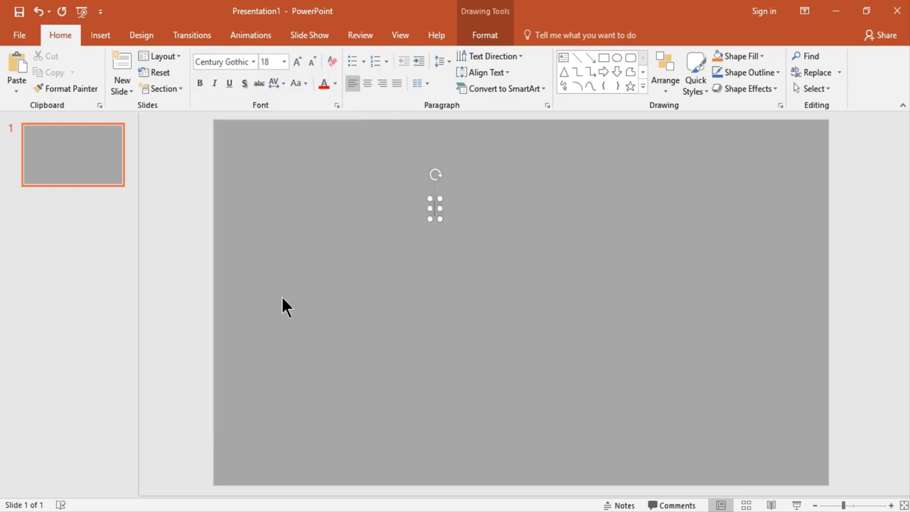
Type a white capital S at size 500 and move it toward the right.
click(283, 62)
text(500)
key(Return)
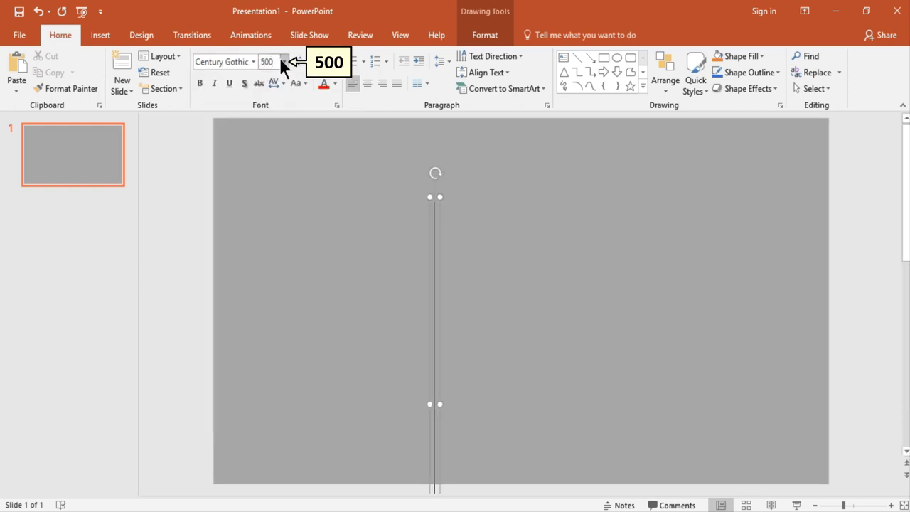
click(334, 83)
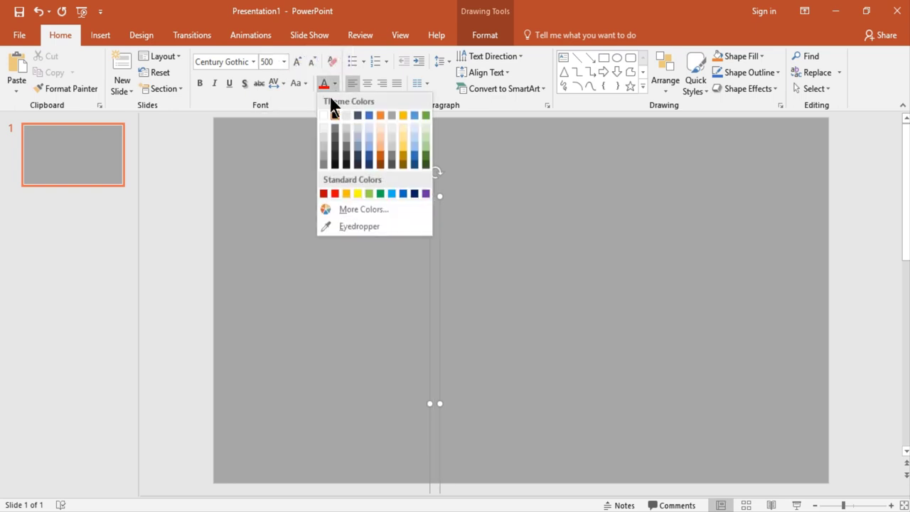
click(324, 115)
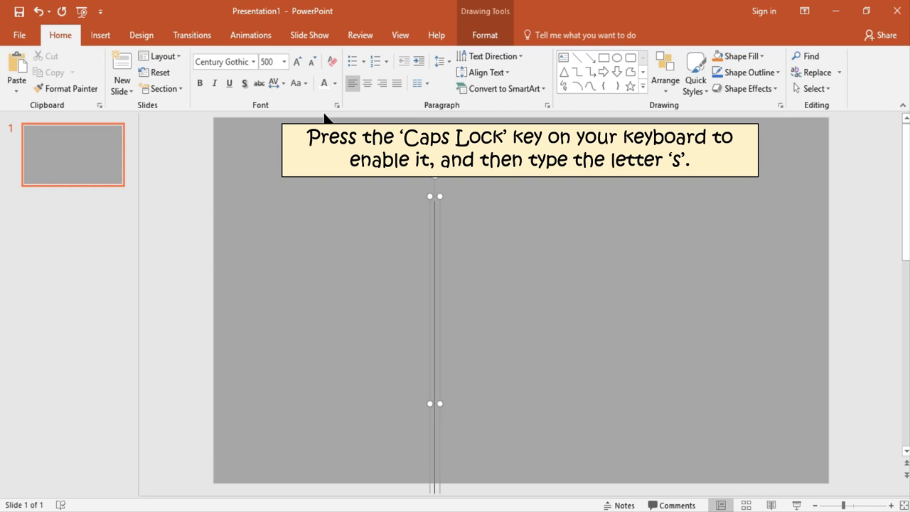
text(S)
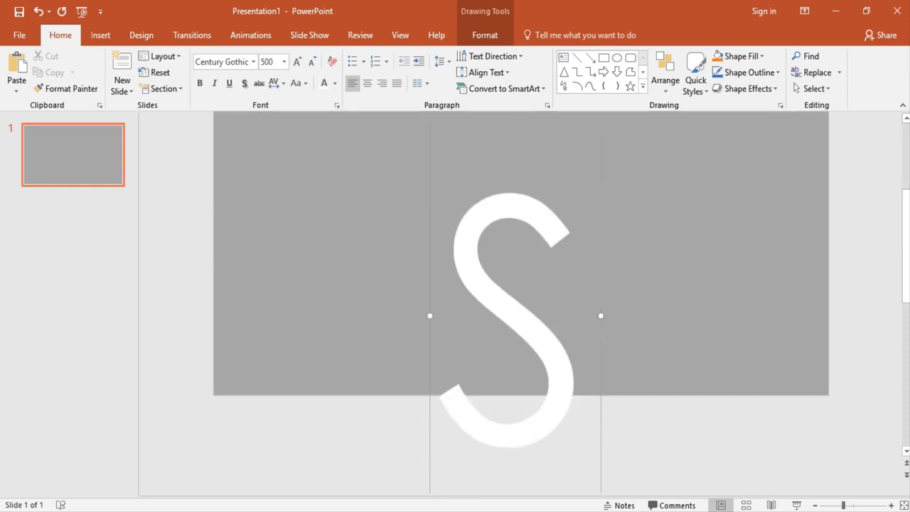
mouse_move(599, 345)
mouse_down()
mouse_move(735, 280)
mouse_move(737, 268)
mouse_up()
click(816, 505)
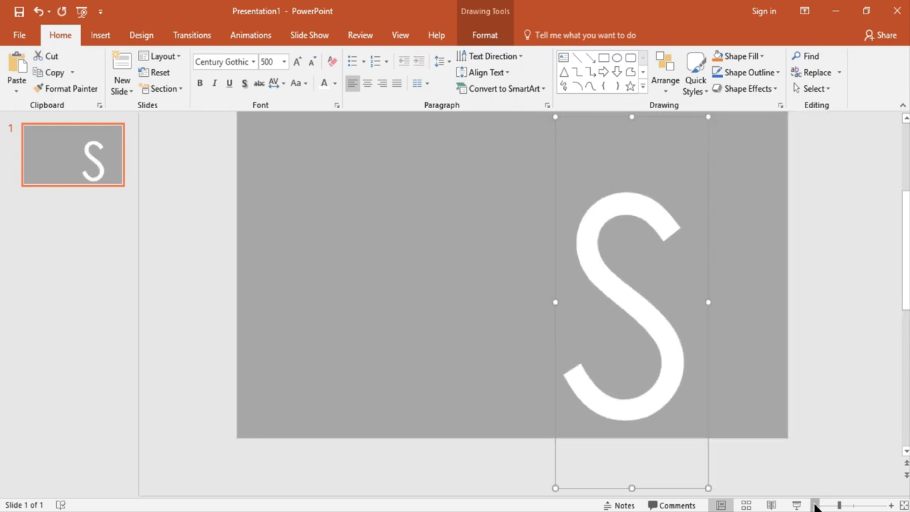
Draw a teardrop shape to the left of the S.
click(422, 273)
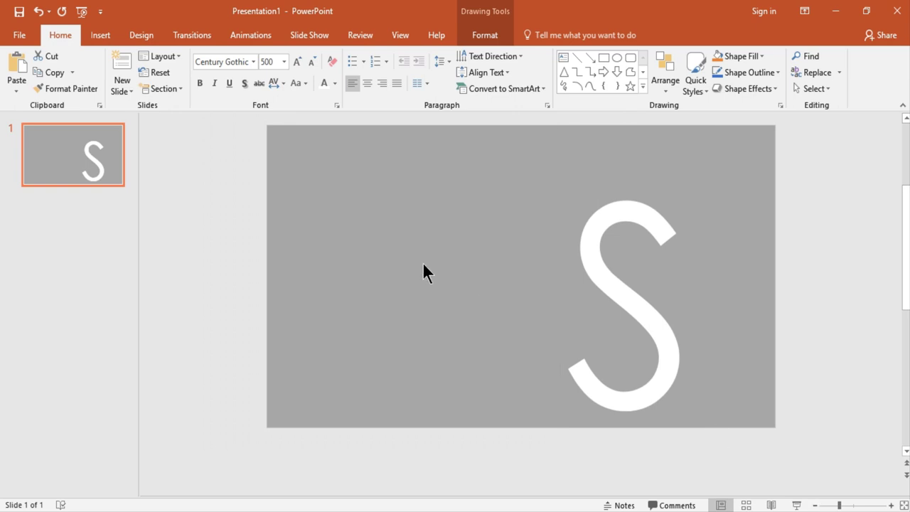
click(642, 86)
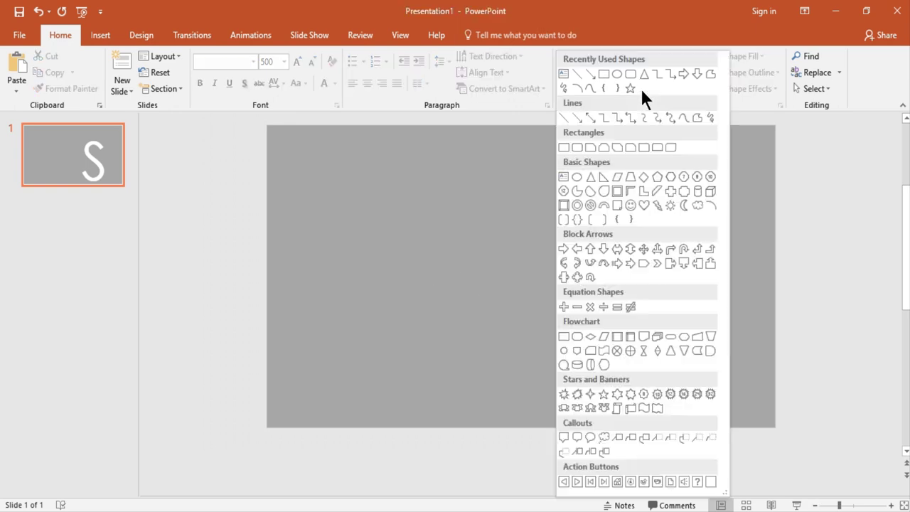
click(603, 189)
drag(499, 236, 538, 276)
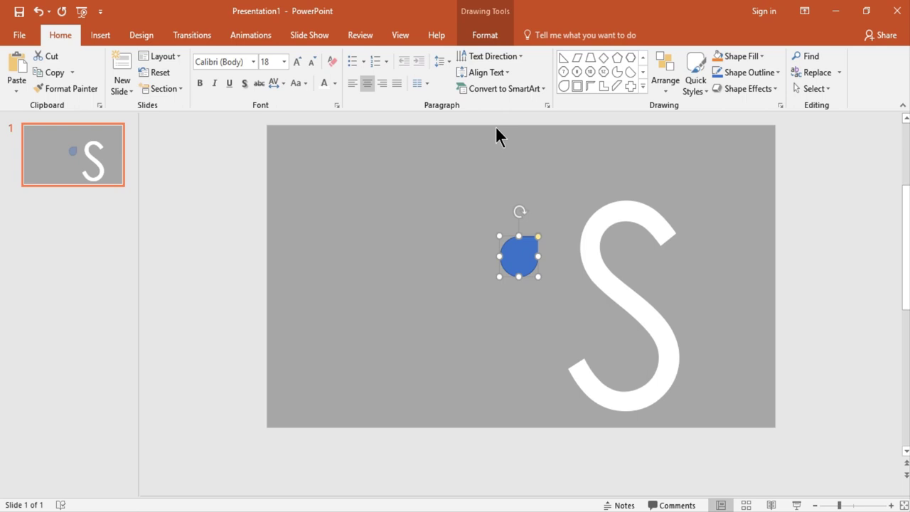
Size the teardrop to 12 cm by 6 cm.
click(488, 35)
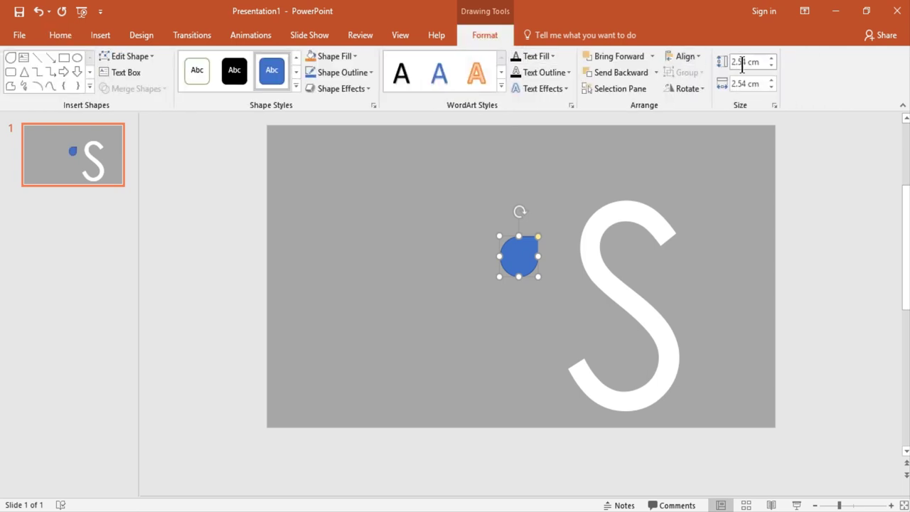
click(741, 62)
text(12)
key(Tab)
text(6)
key(Return)
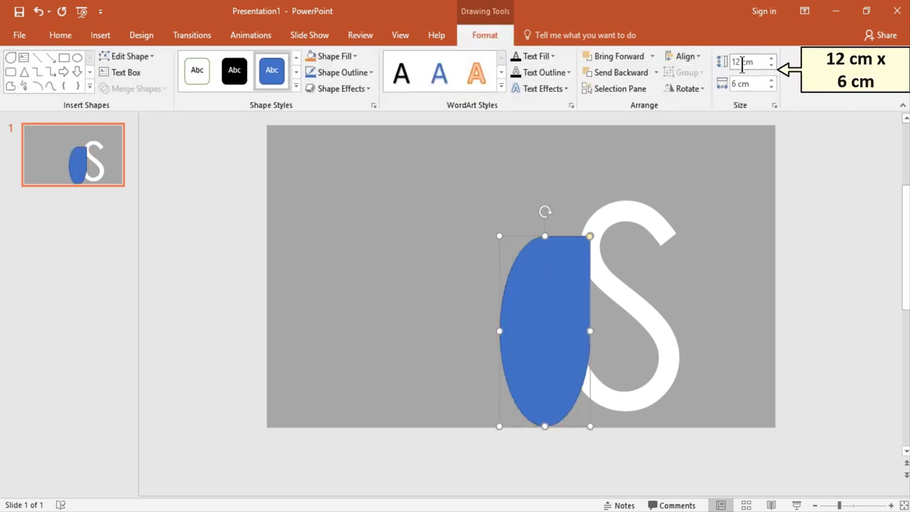
Fill the teardrop white, remove its outline, and stretch its tip upward.
click(334, 55)
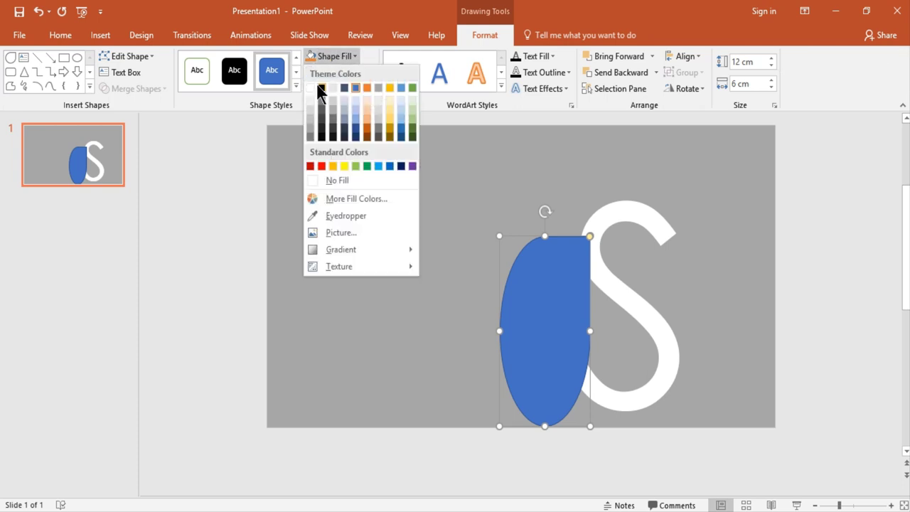
click(310, 88)
click(341, 88)
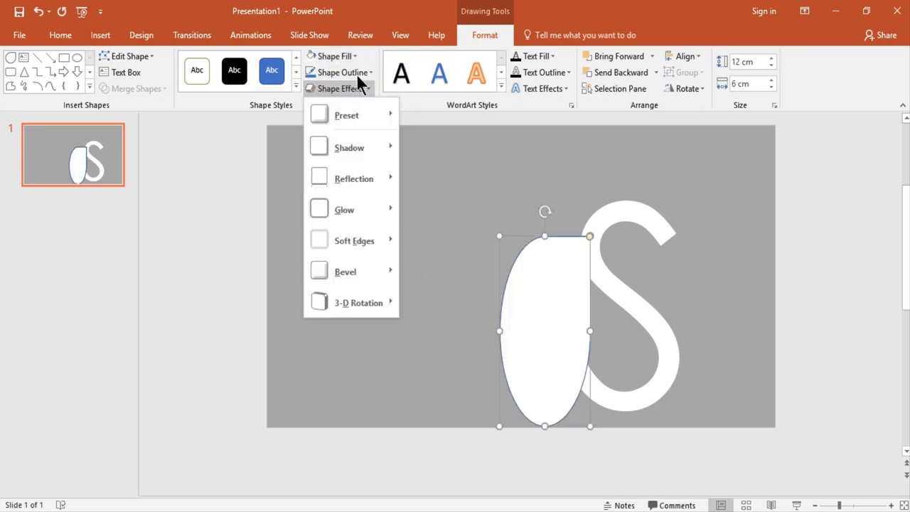
click(356, 73)
click(340, 196)
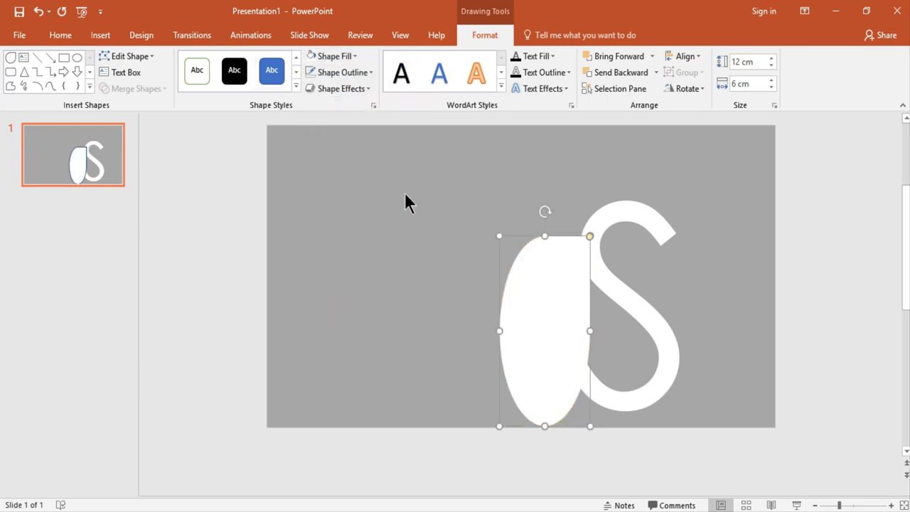
drag(590, 237, 659, 146)
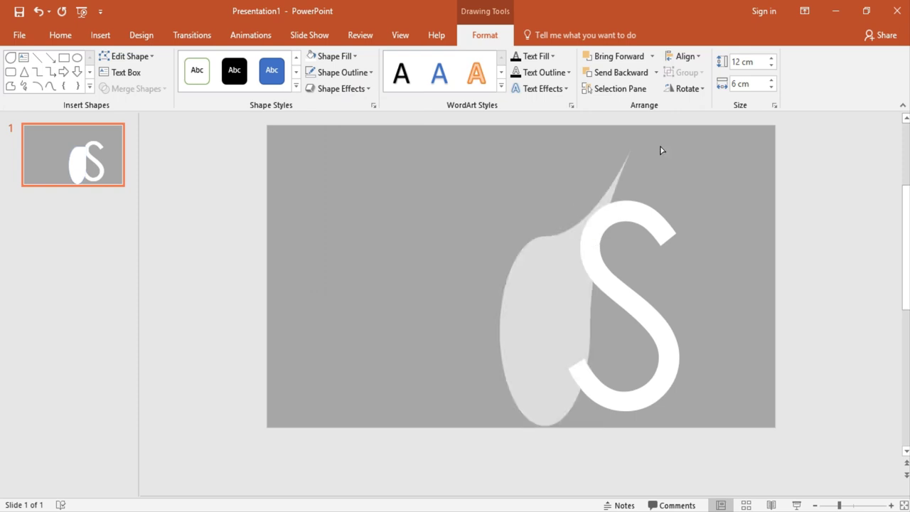
Rotate the teardrop body to 270° and open the Copy dropdown on Home.
click(697, 89)
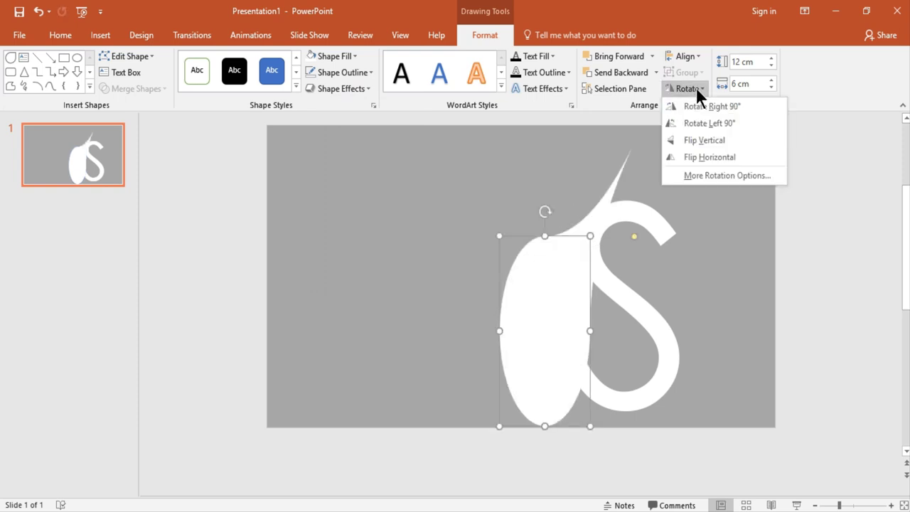
key(Escape)
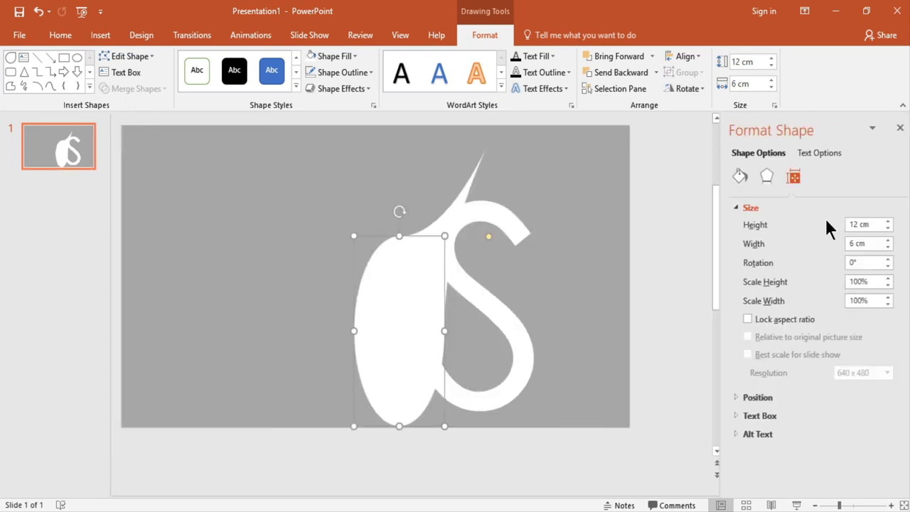
click(849, 262)
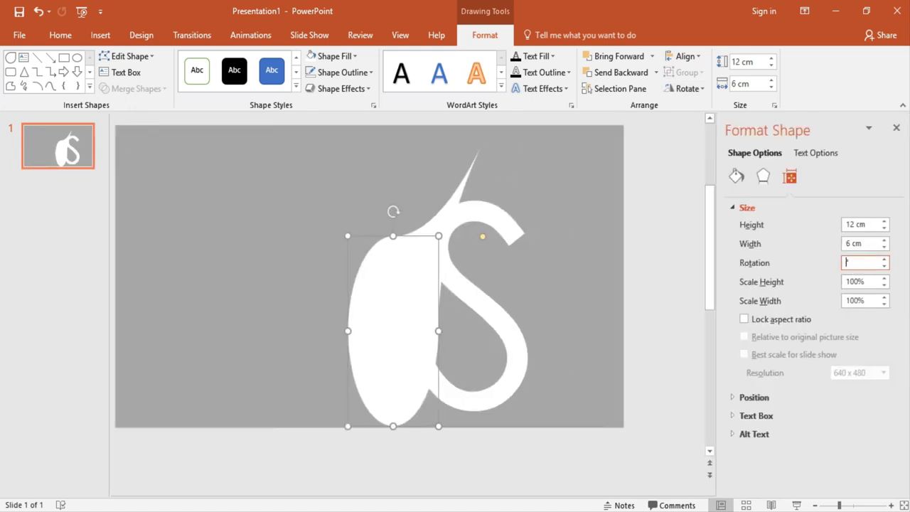
text(270)
key(Return)
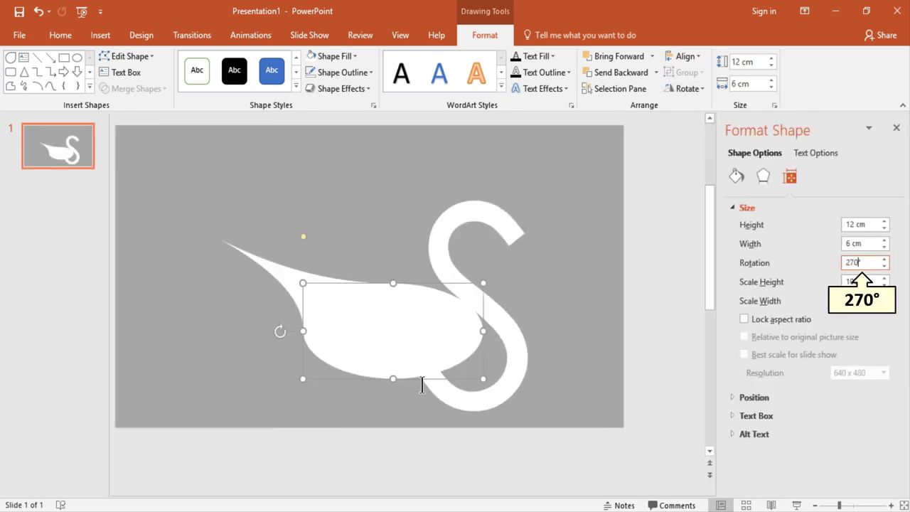
click(54, 37)
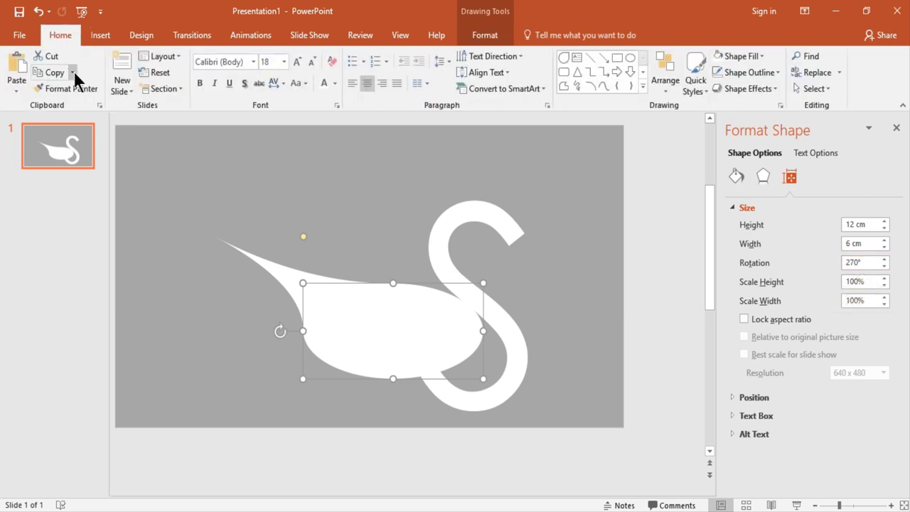
click(72, 72)
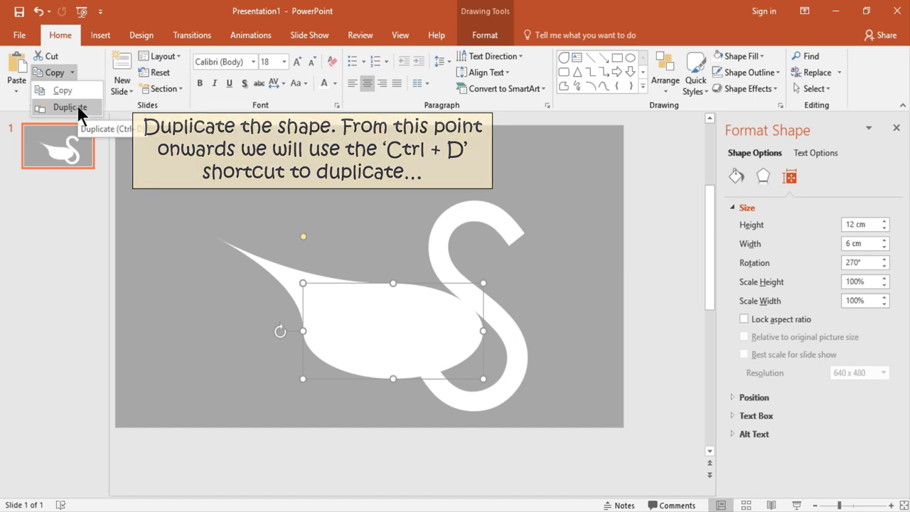
Duplicate the body, park the copy upper left, and fit the original onto the S curve.
click(78, 108)
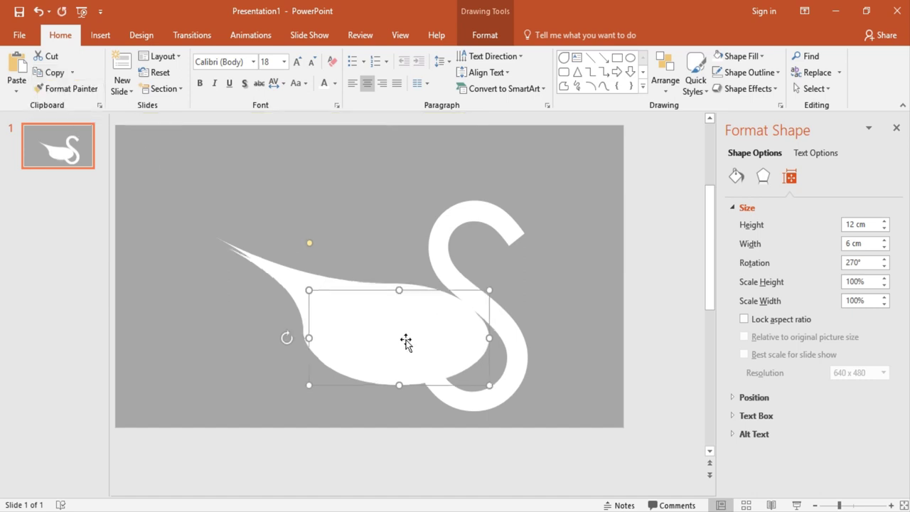
drag(406, 342, 299, 237)
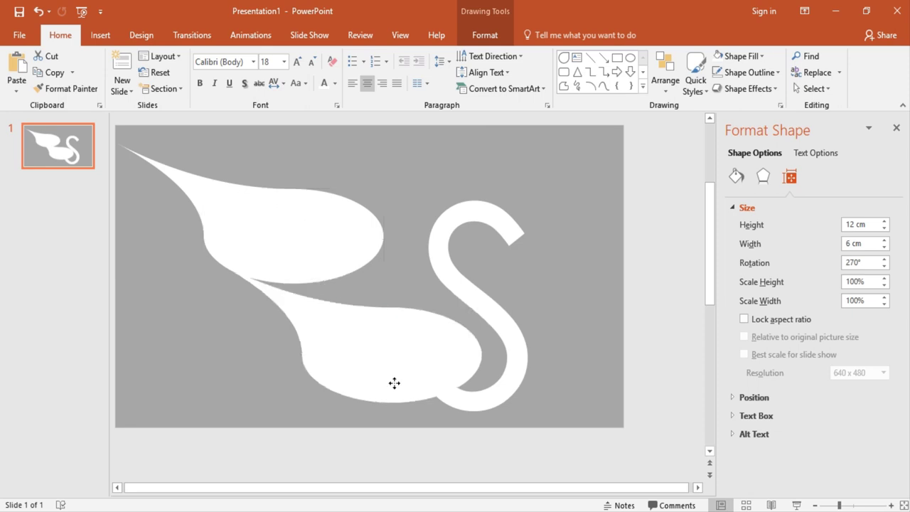
drag(422, 370, 418, 392)
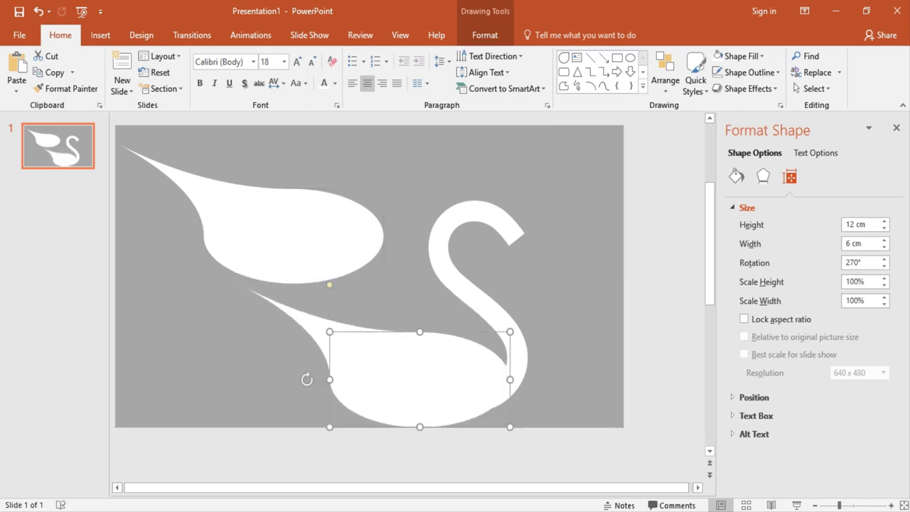
click(890, 505)
click(891, 505)
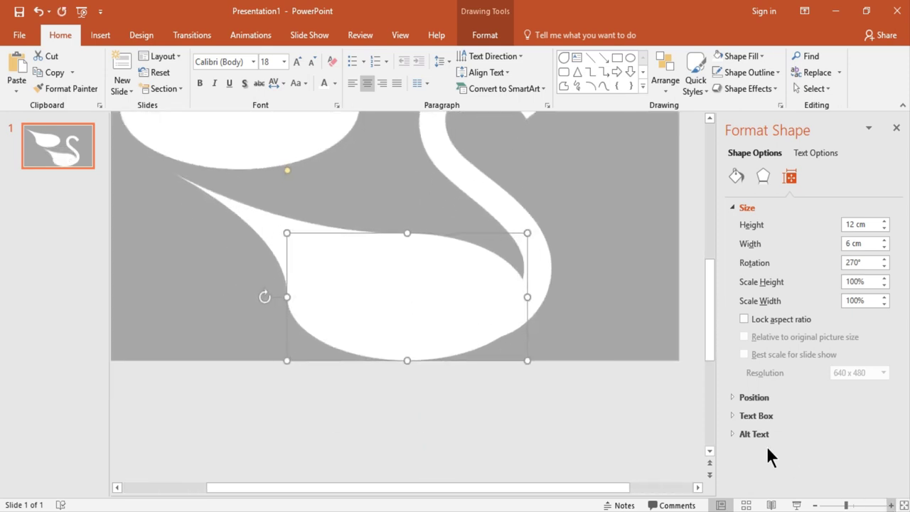
drag(461, 307, 463, 298)
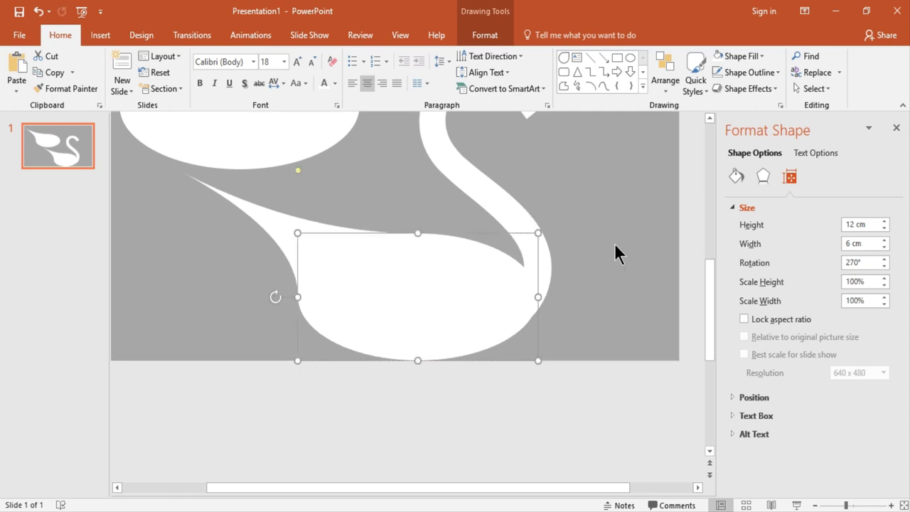
click(816, 504)
click(815, 505)
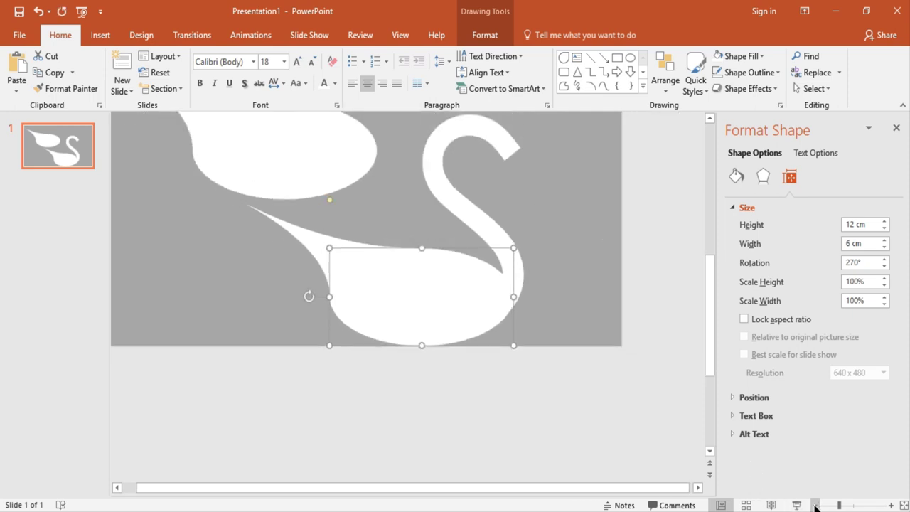
click(593, 278)
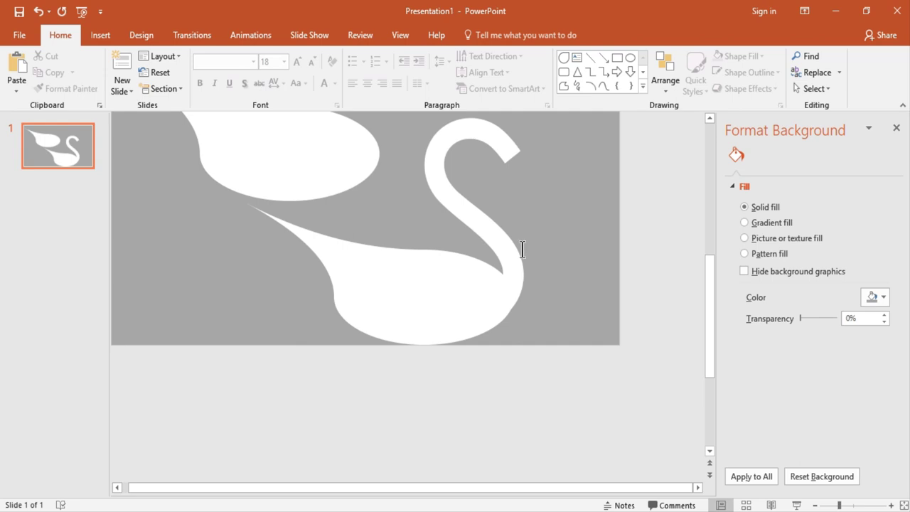
Subtract the body shape from the S with Merge Shapes to carve the neck.
drag(473, 284, 474, 284)
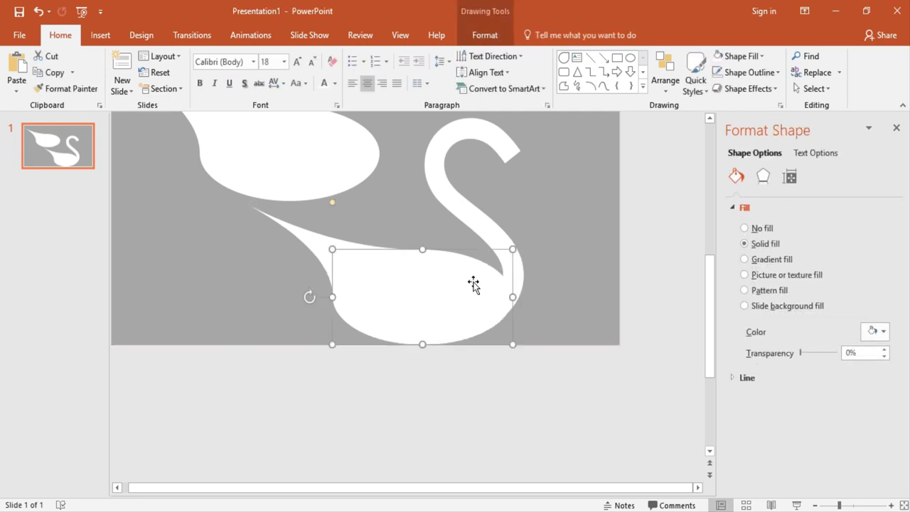
click(561, 219)
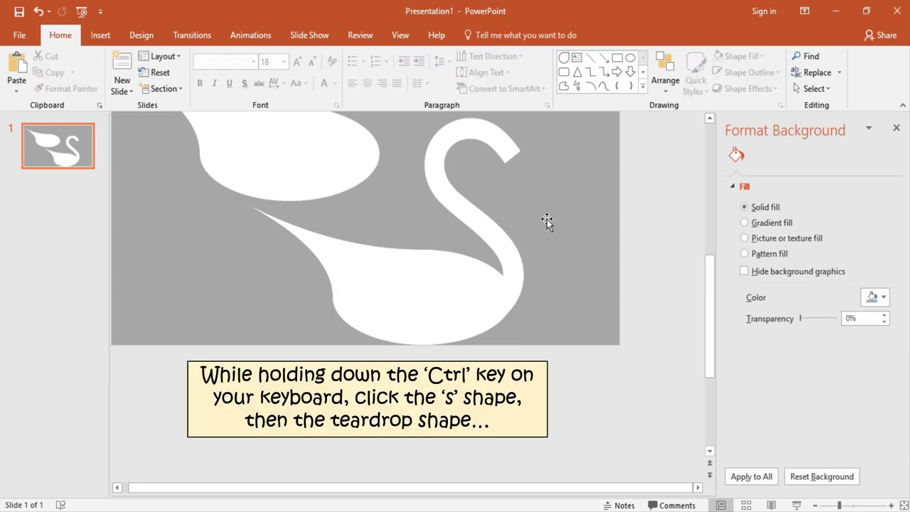
click(500, 219)
shift+click(372, 343)
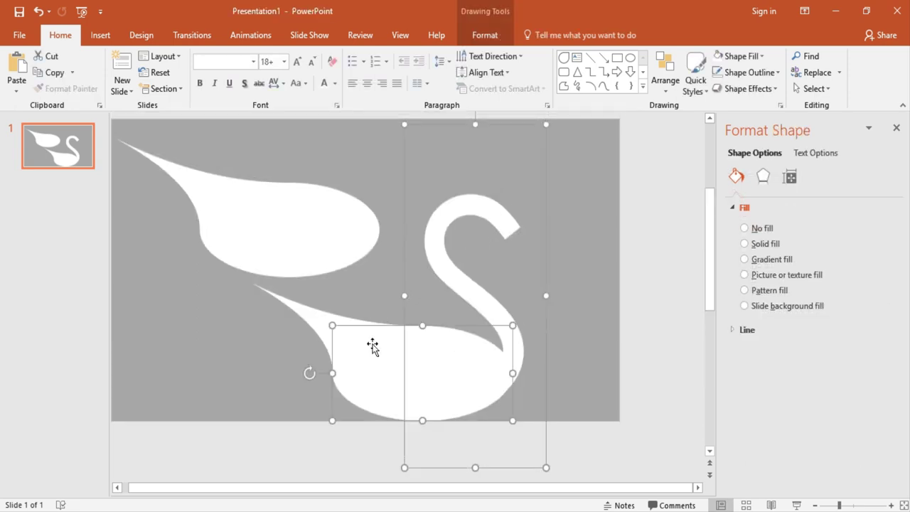
click(485, 36)
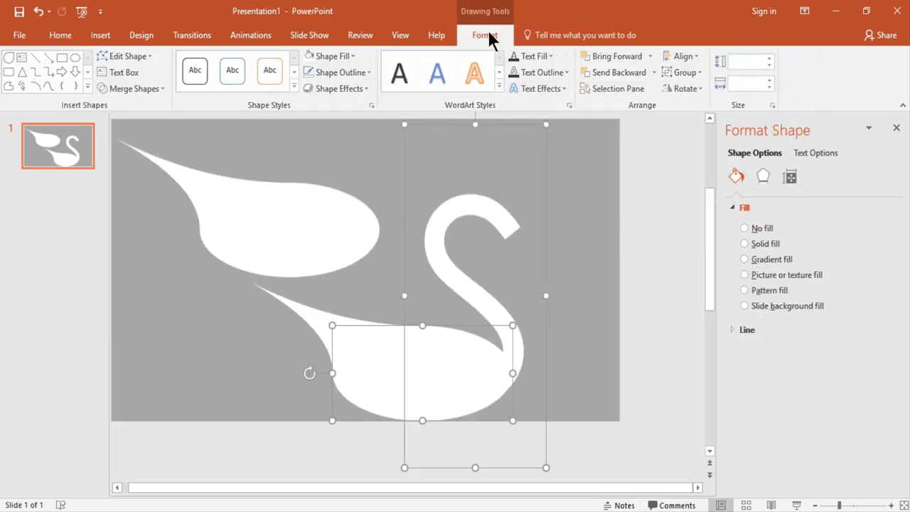
click(144, 87)
click(144, 176)
Seat the body copy against the neck and Ctrl-drag another copy up-left.
click(144, 176)
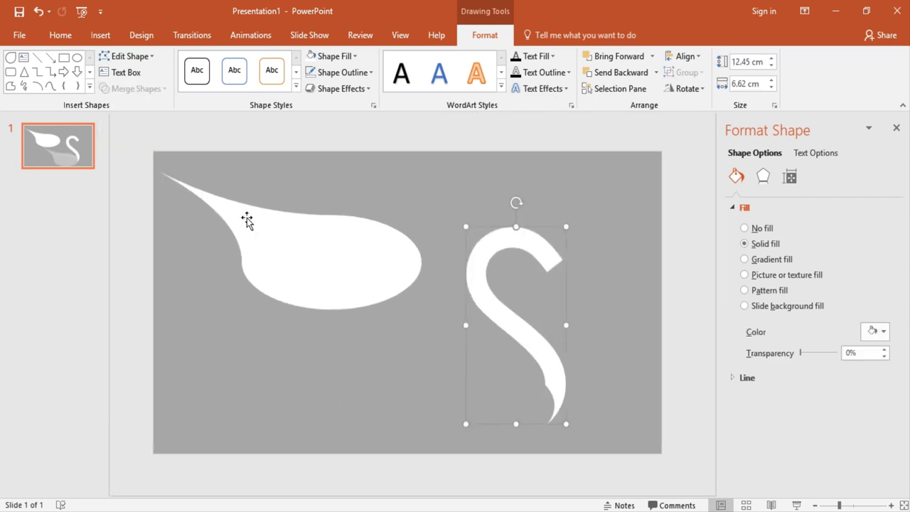
drag(244, 217, 433, 395)
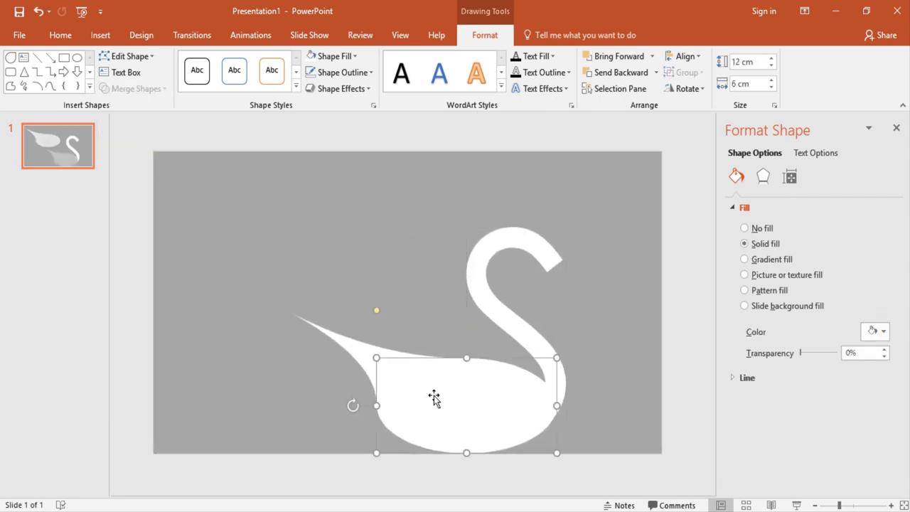
click(383, 270)
click(404, 394)
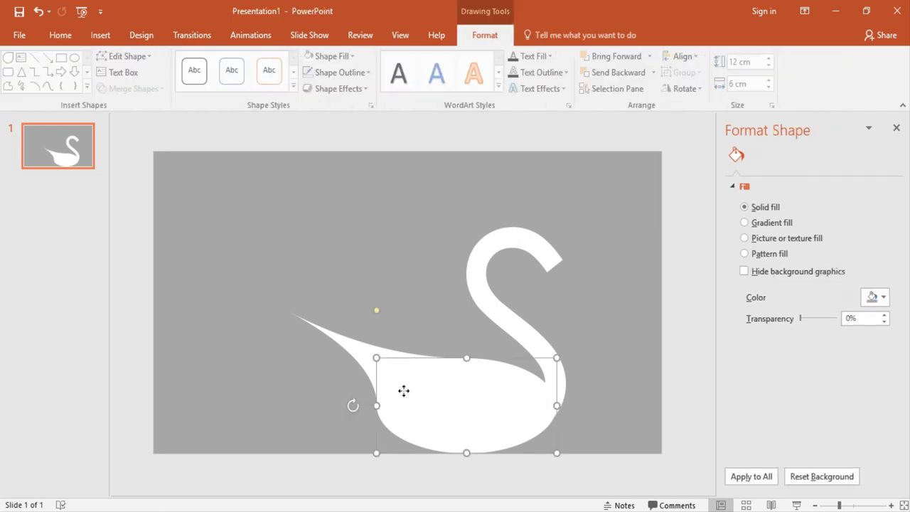
drag(403, 391, 409, 396)
drag(369, 344, 294, 267)
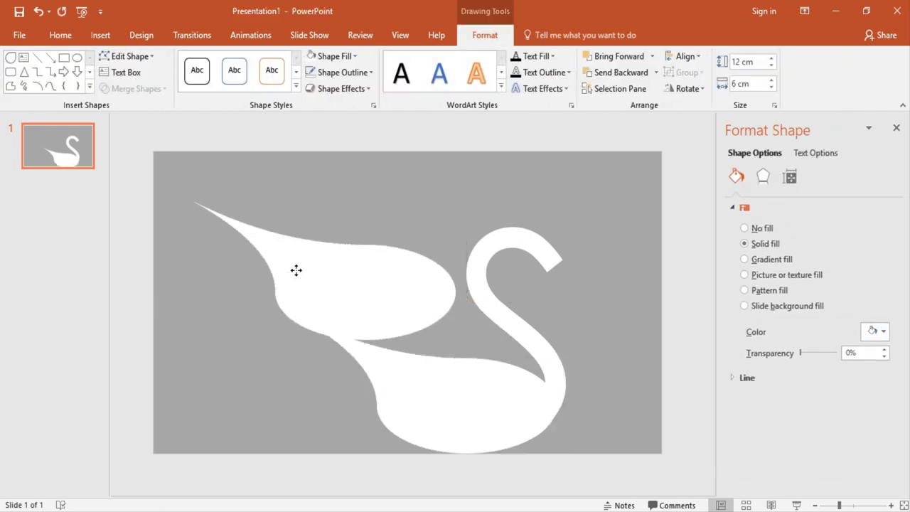
Resize the upper teardrop wing to 8.5 cm tall by 5 cm wide.
click(752, 63)
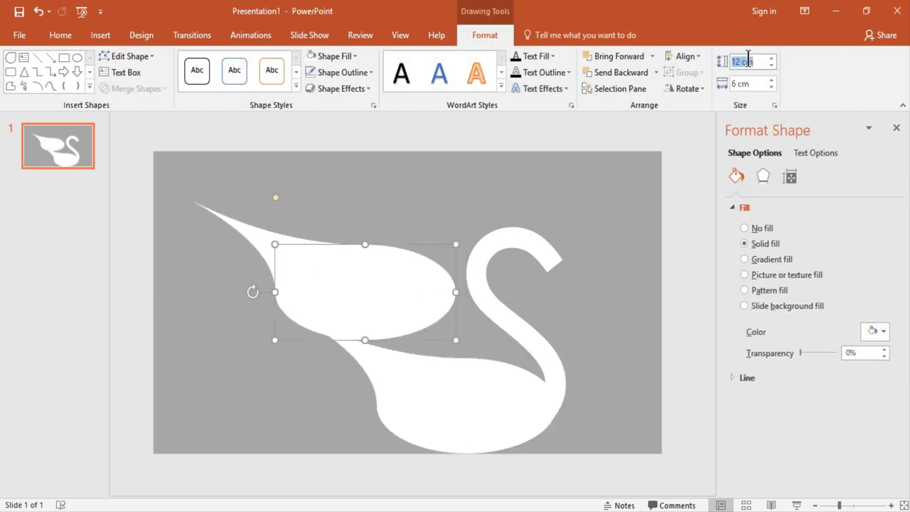
text(8.5)
key(Tab)
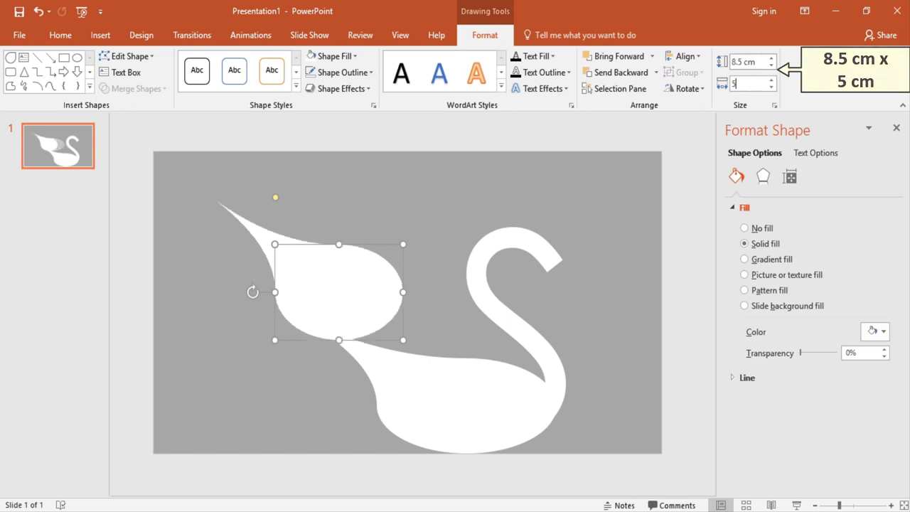
text(5)
key(Return)
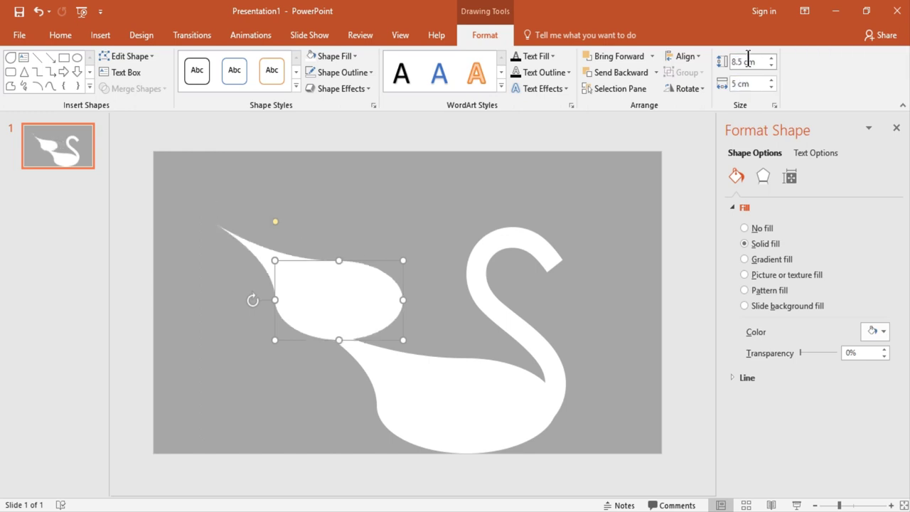
Set the wing's rotation to 265°.
click(702, 88)
click(713, 175)
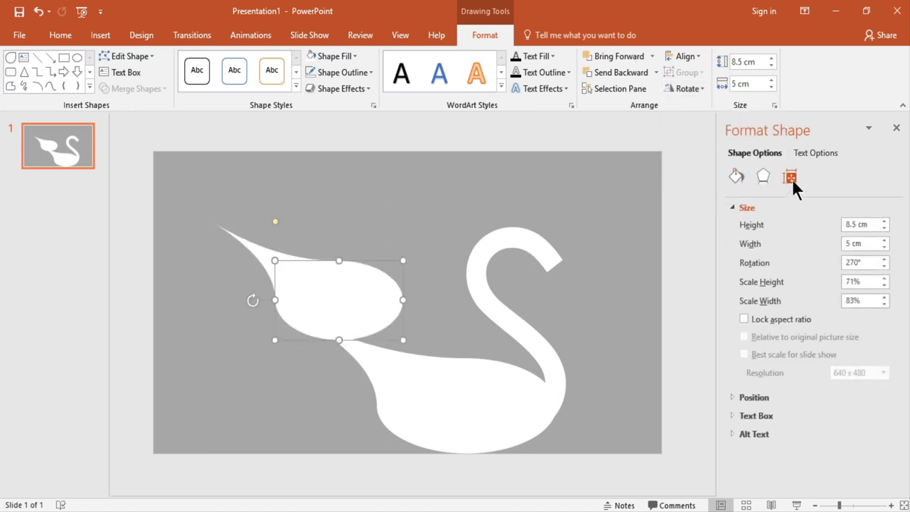
double_click(858, 262)
text(270)
text(65)
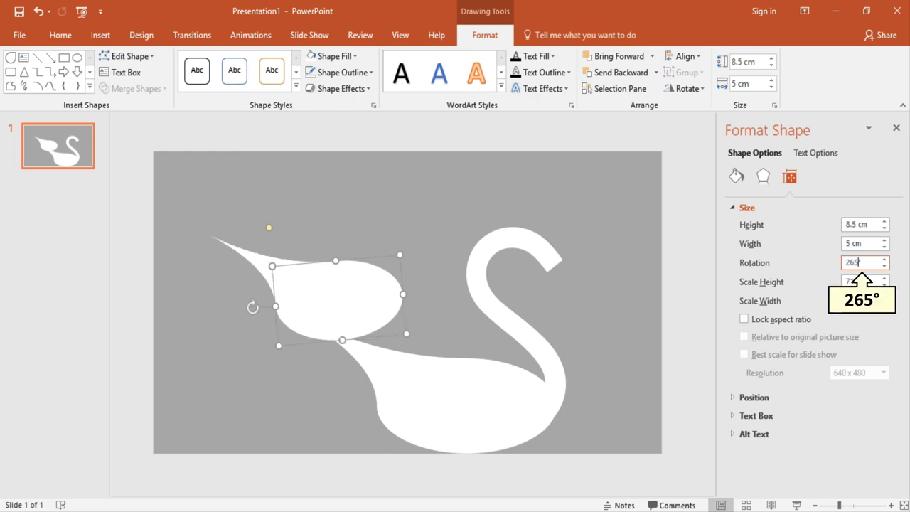
key(Return)
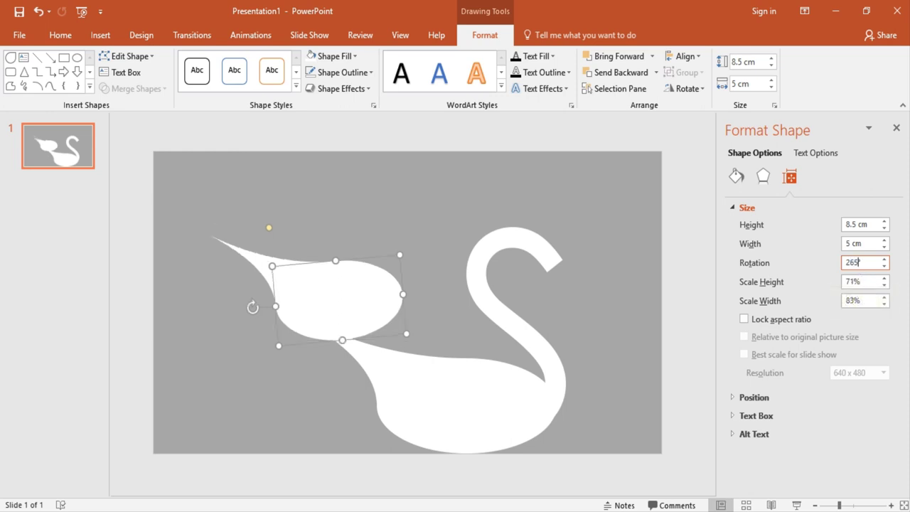
Paste a second identical wing and place it above the first.
key(ctrl+v)
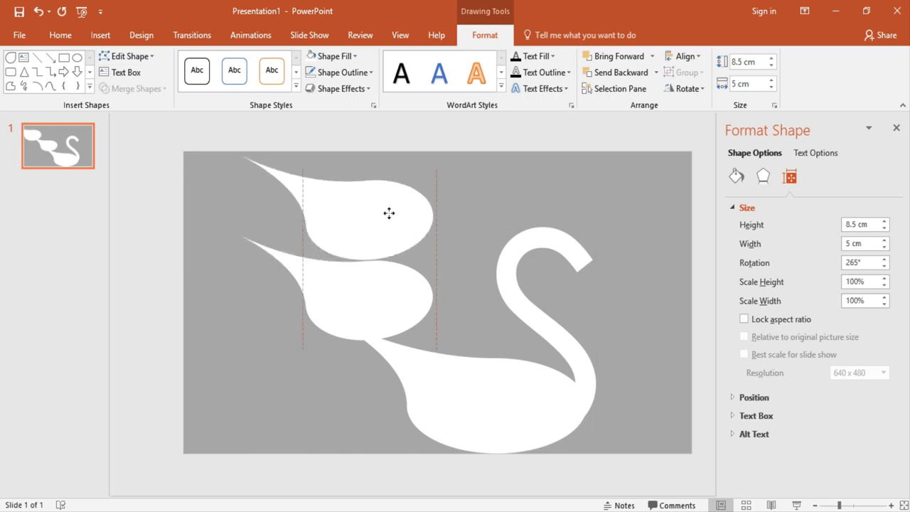
drag(312, 220, 419, 213)
click(591, 292)
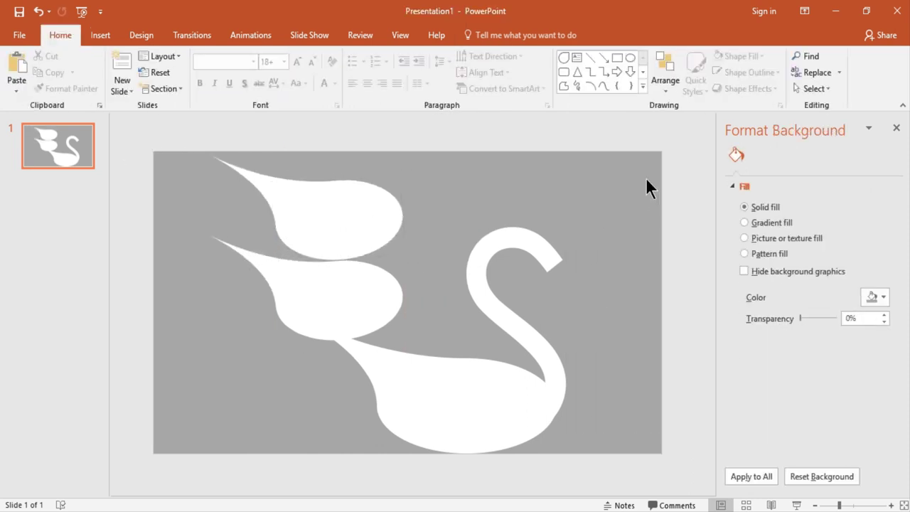
Draw a small black rectangle with no outline near the slide's top right.
click(564, 71)
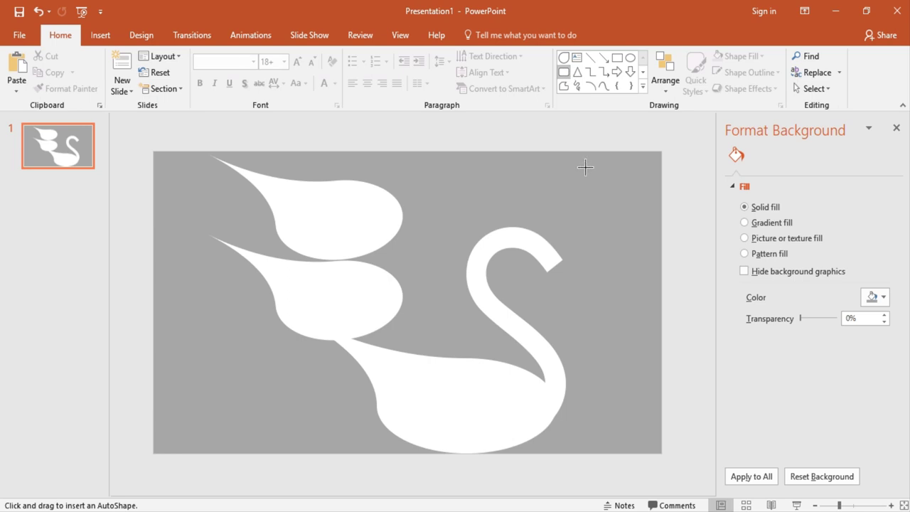
drag(585, 167, 624, 207)
click(874, 334)
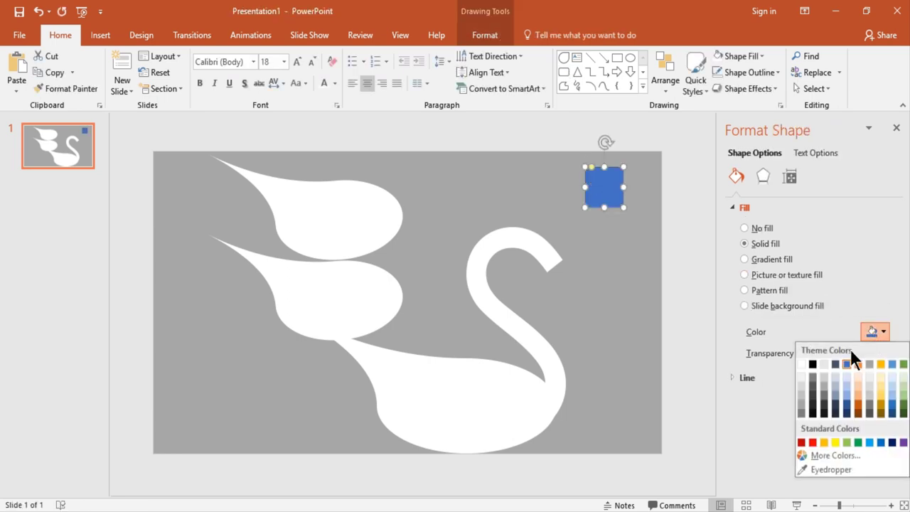
click(810, 363)
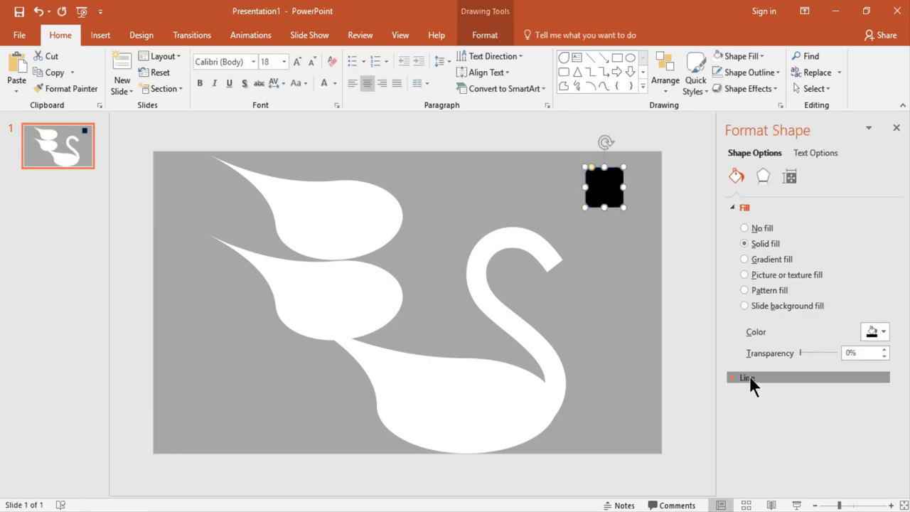
click(749, 377)
click(748, 396)
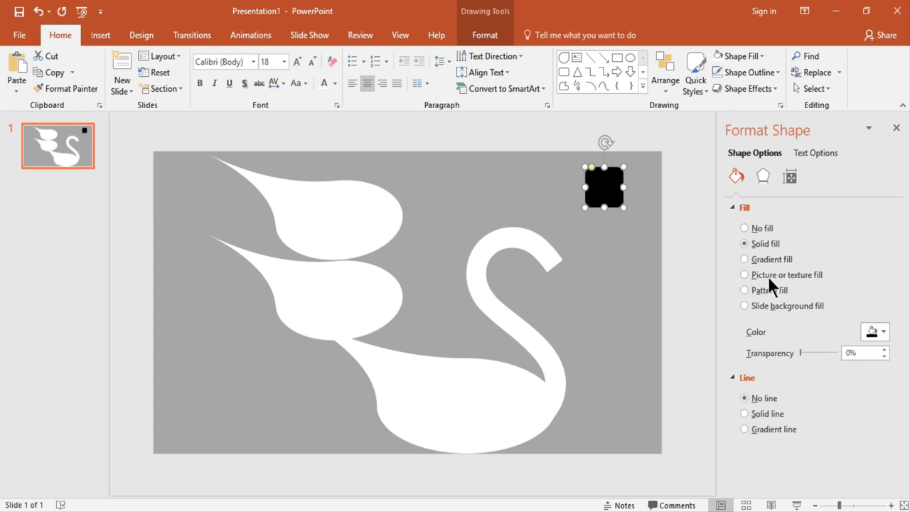
Make the black shape 2 cm high, 1.5 cm wide, rotated 322°.
click(789, 177)
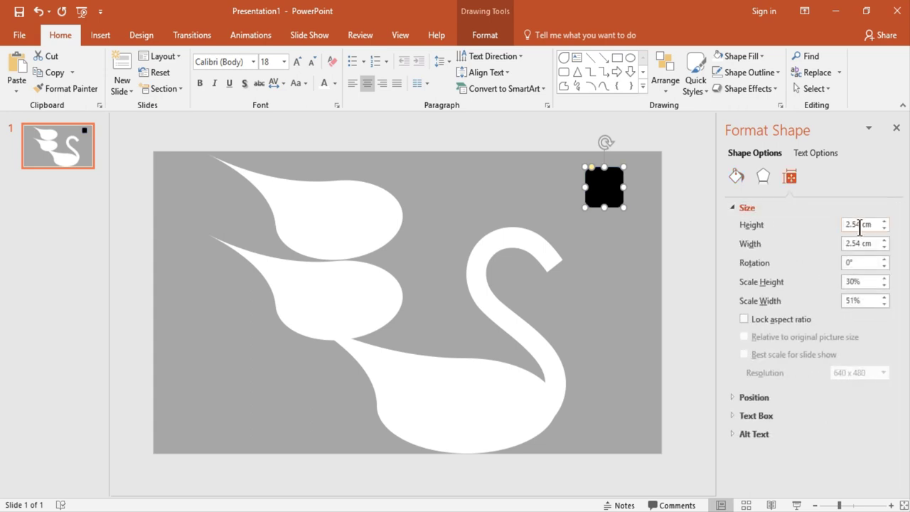
click(860, 226)
key(BackSpace)
key(Tab)
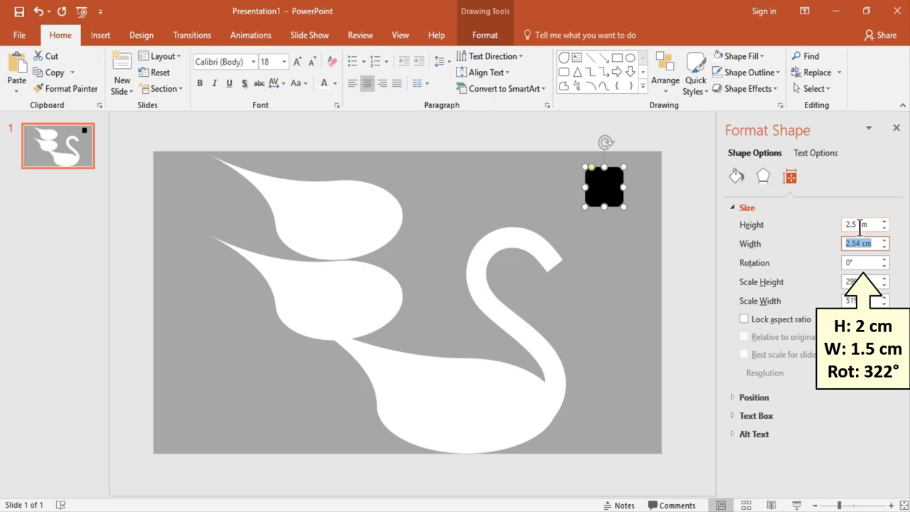
key(shift+Tab)
text(2)
key(Tab)
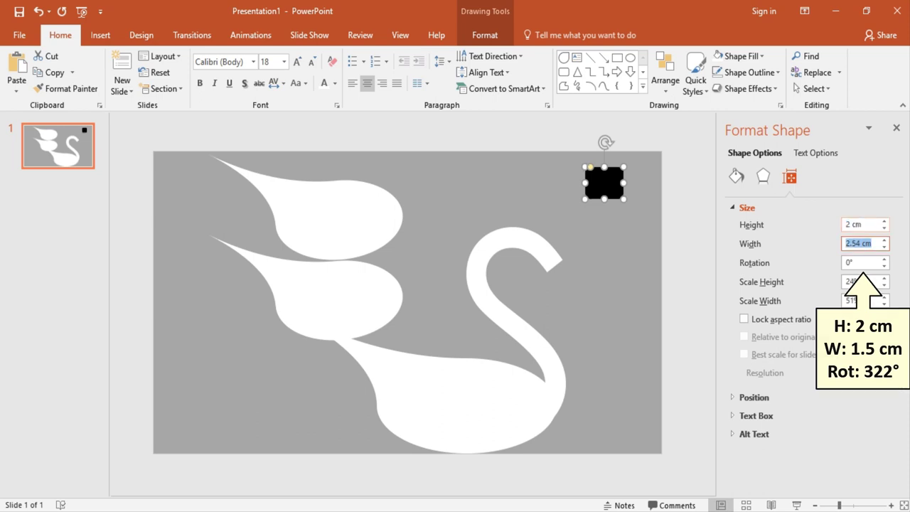
text(1.5)
key(Tab)
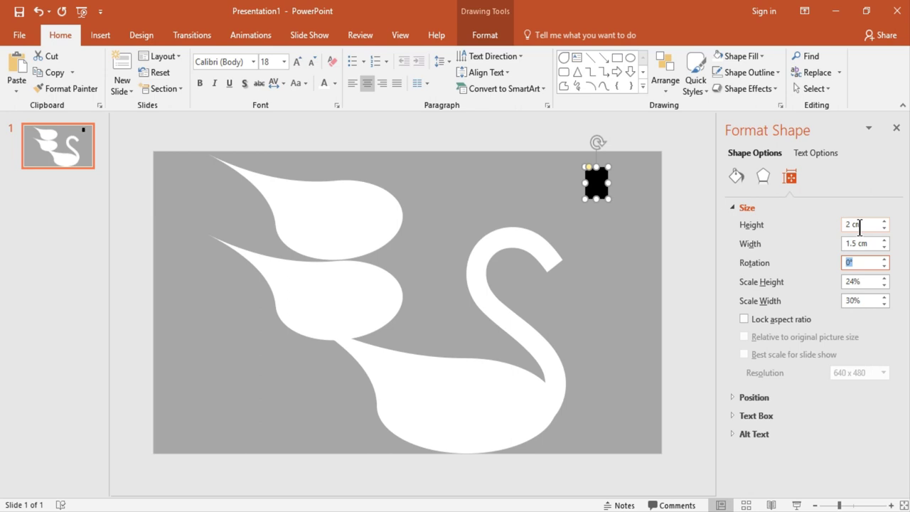
text(322)
key(Return)
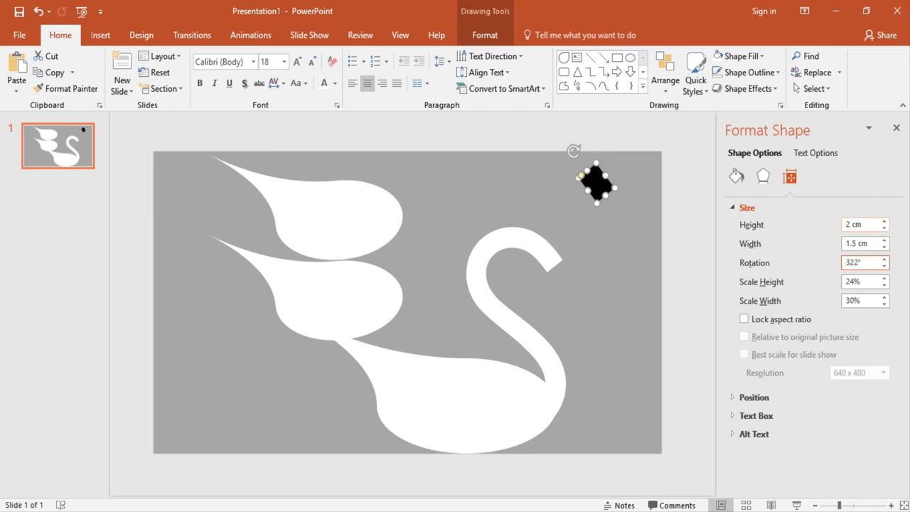
click(591, 171)
click(609, 216)
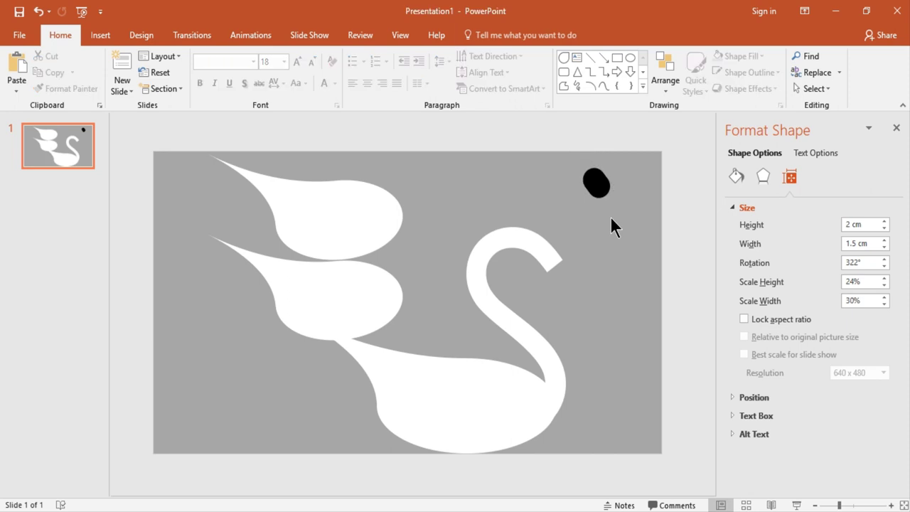
Draw an orange, outline-free isosceles triangle beside the swan's neck.
click(575, 76)
drag(595, 255, 641, 296)
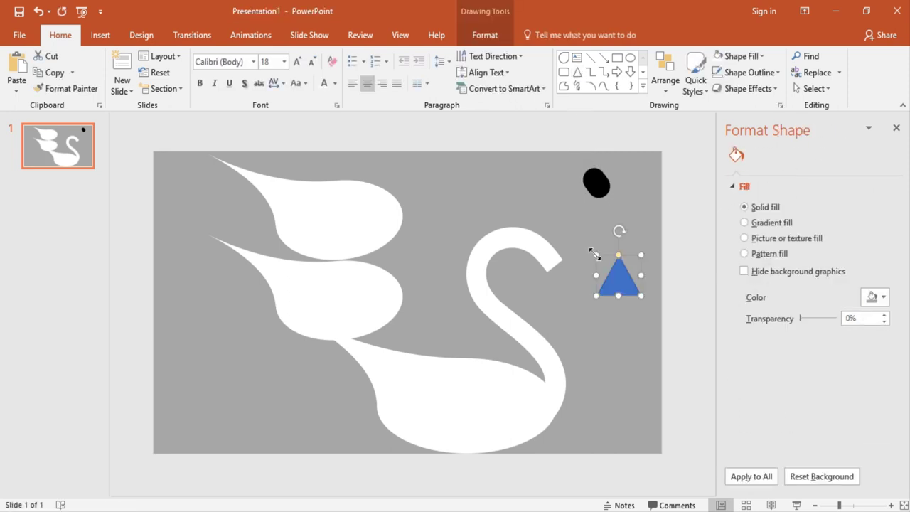
click(881, 334)
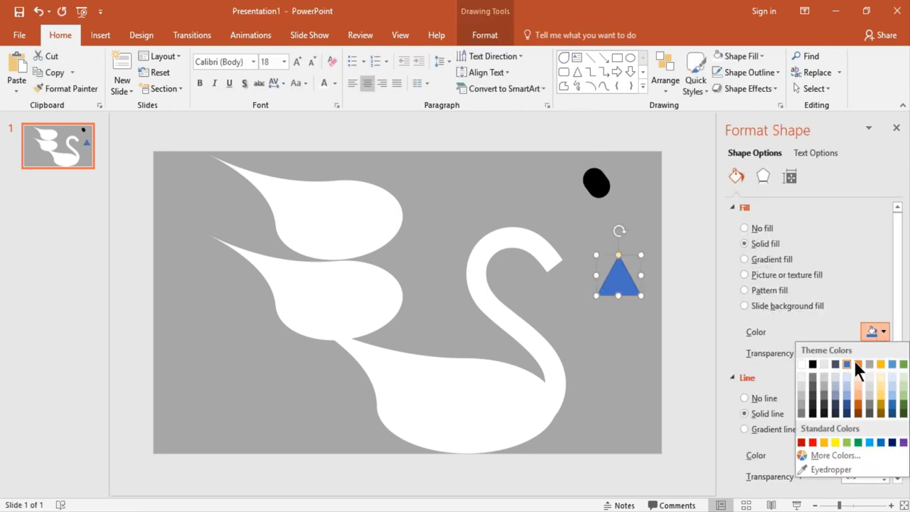
click(858, 363)
click(752, 398)
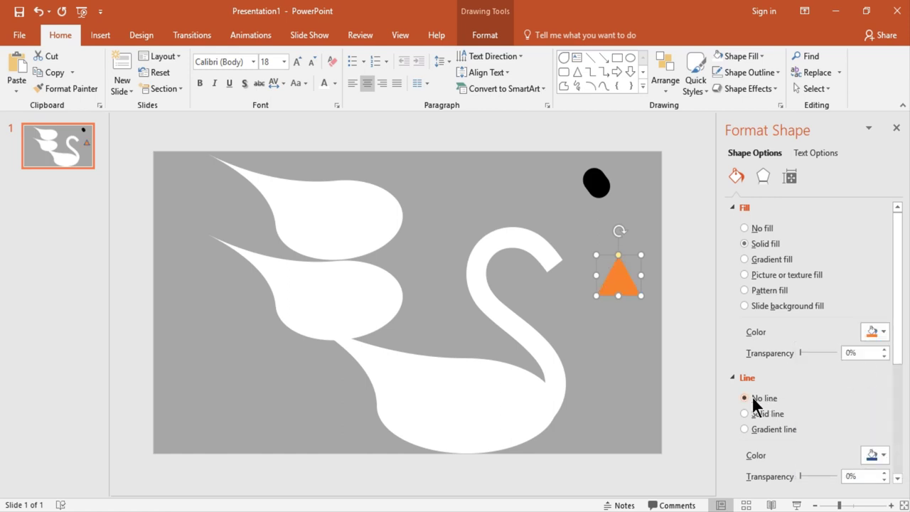
Size the triangle beak to 2.5 cm by 1.3 cm and rotate it 143°.
click(789, 177)
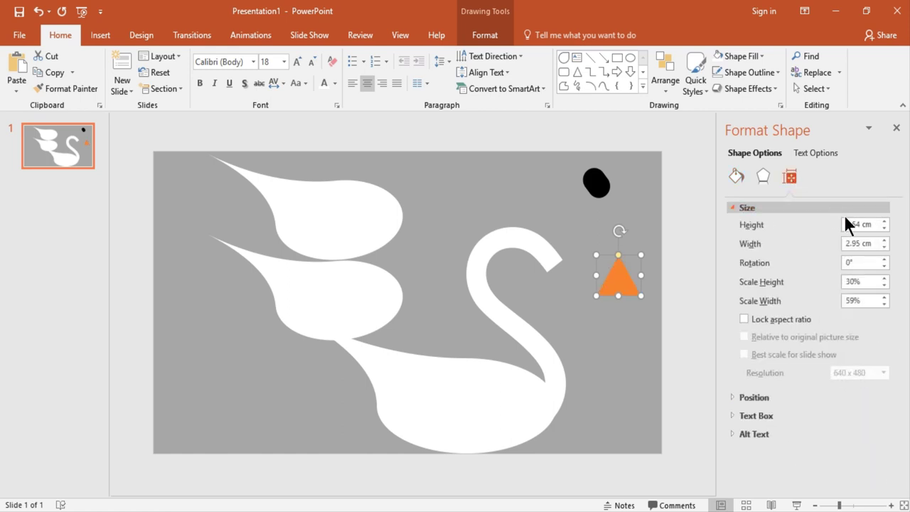
click(859, 225)
key(Tab)
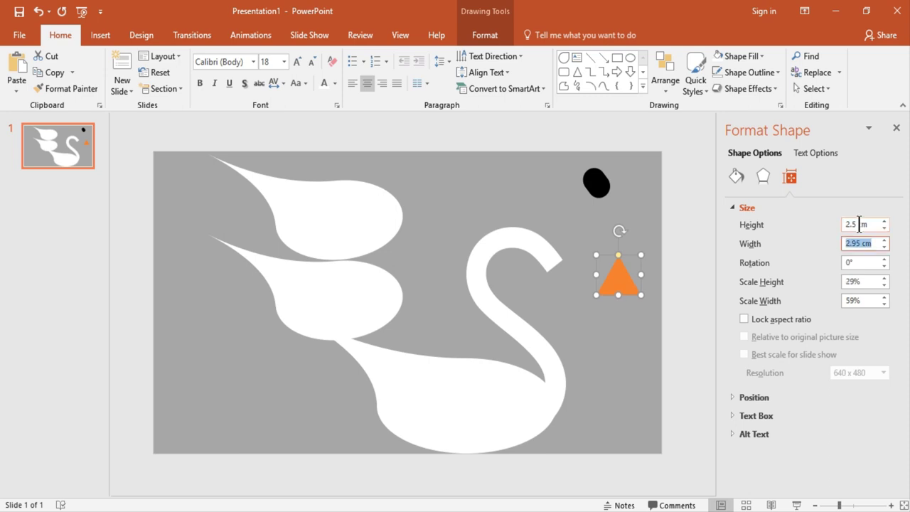
text(1.3)
key(Tab)
text(14)
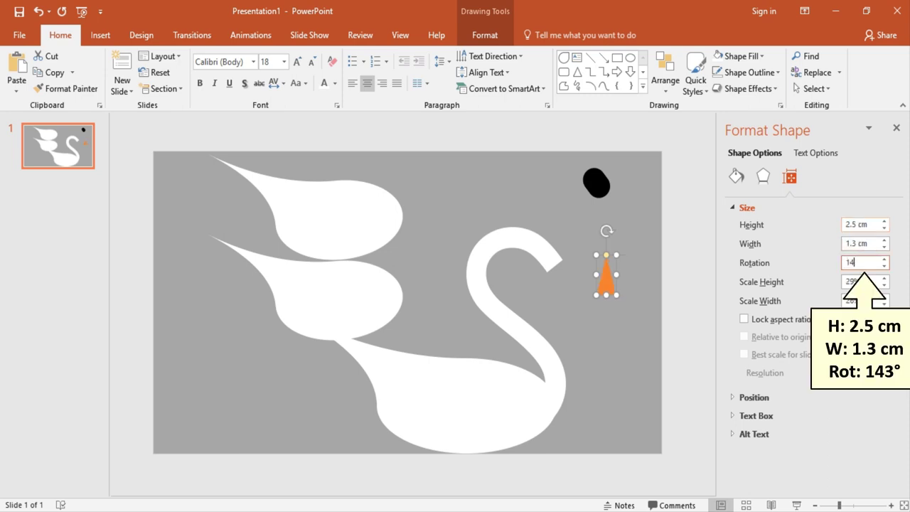
text(3)
key(Tab)
click(585, 222)
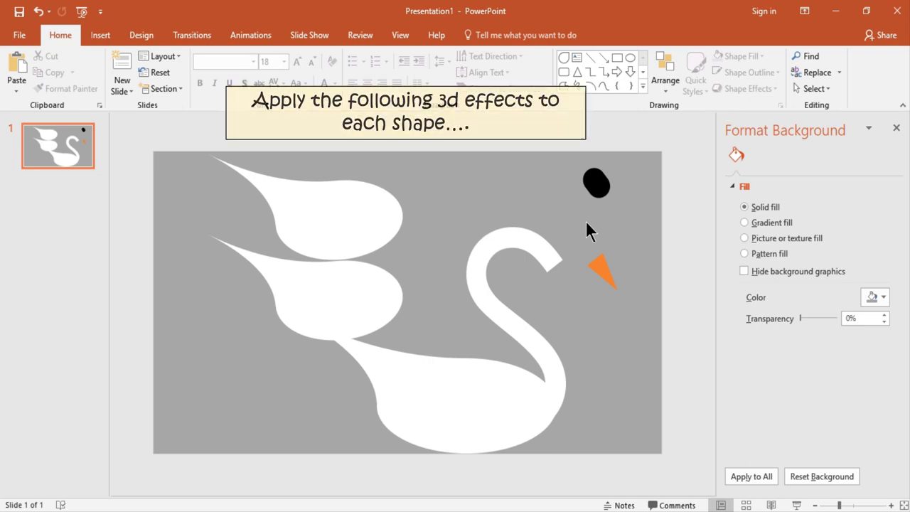
Give the top wing a 90 pt wide, 32 pt high top bevel.
click(342, 206)
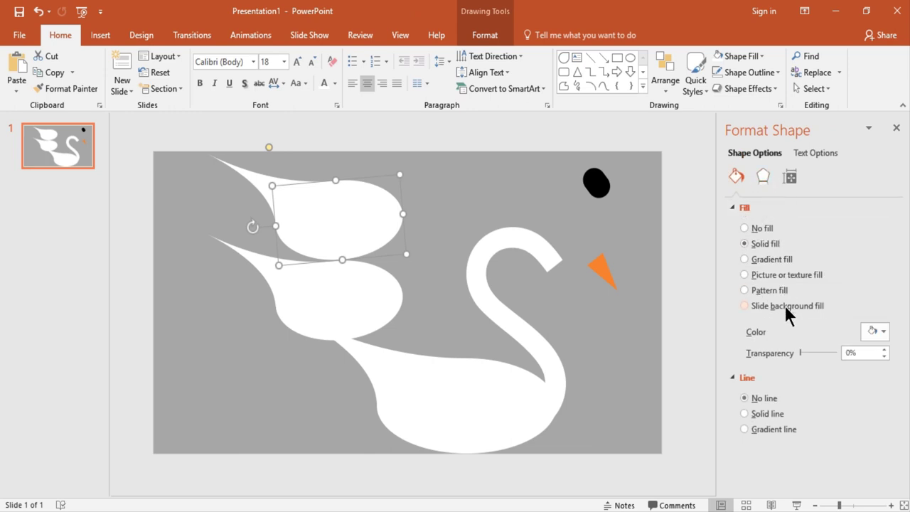
click(762, 179)
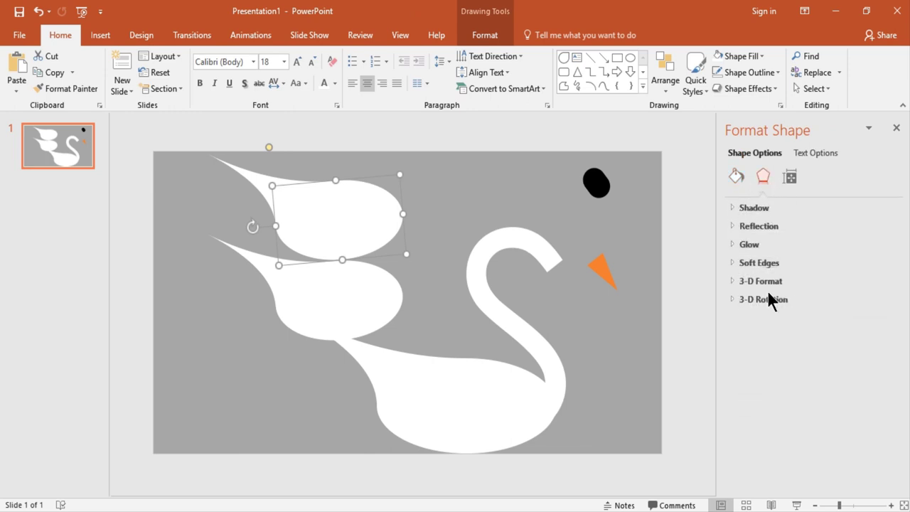
click(770, 281)
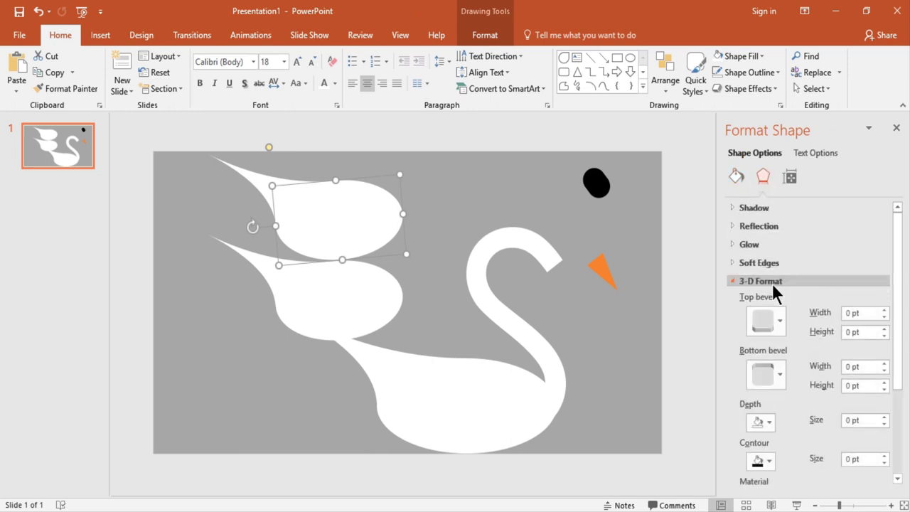
click(848, 313)
text(0)
key(Tab)
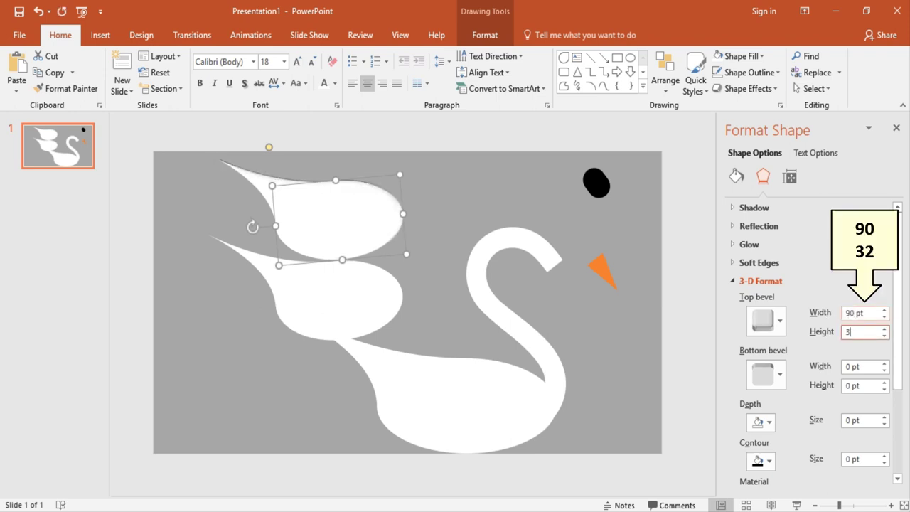
text(32)
key(Return)
Give the middle teardrop wing a 90 pt wide, 32 pt high bottom bevel.
click(371, 321)
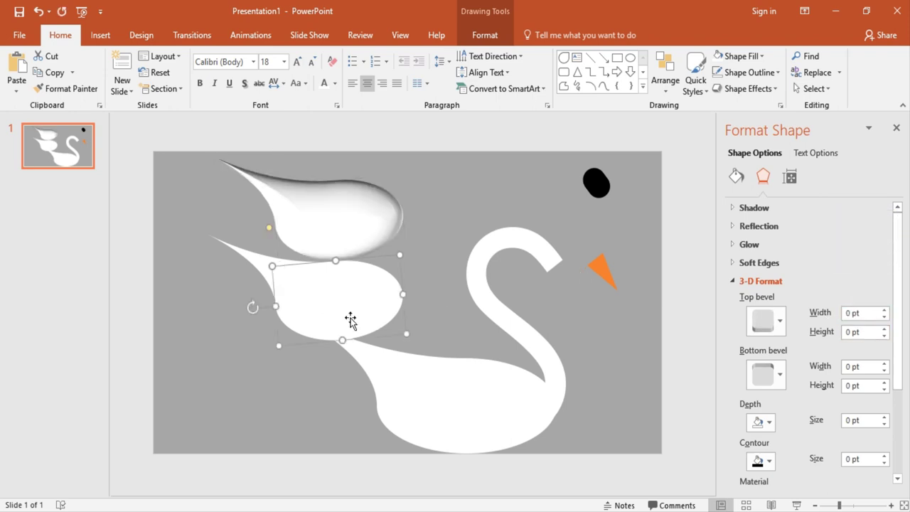
click(847, 366)
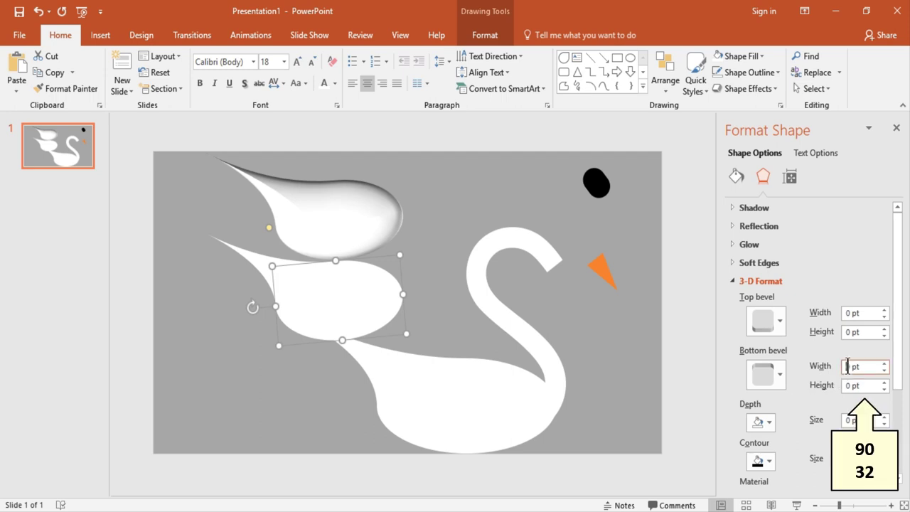
text(90)
key(Tab)
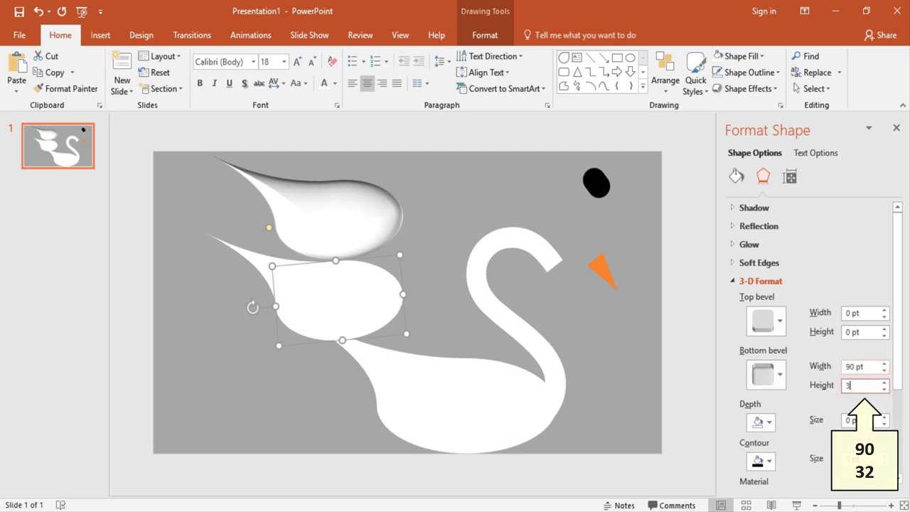
text(32)
key(Return)
Give the swan body 90 pt top and bottom bevels.
click(469, 412)
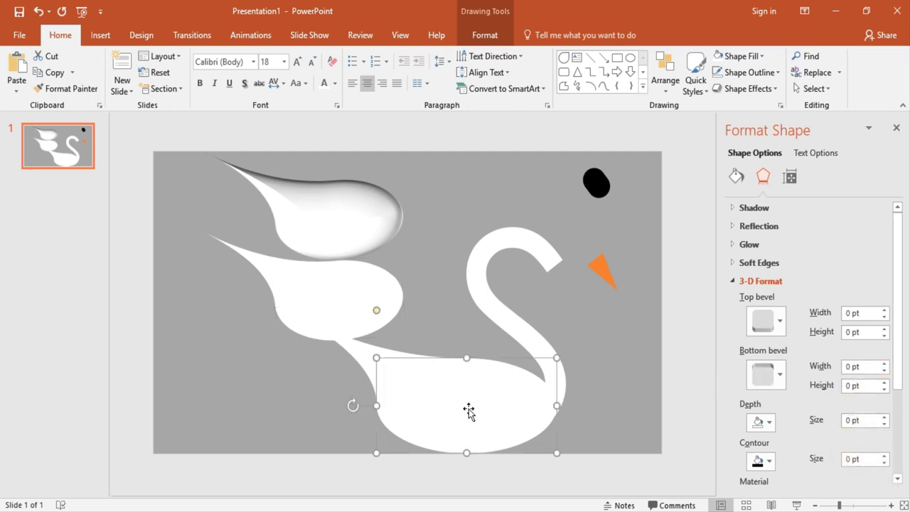
click(853, 312)
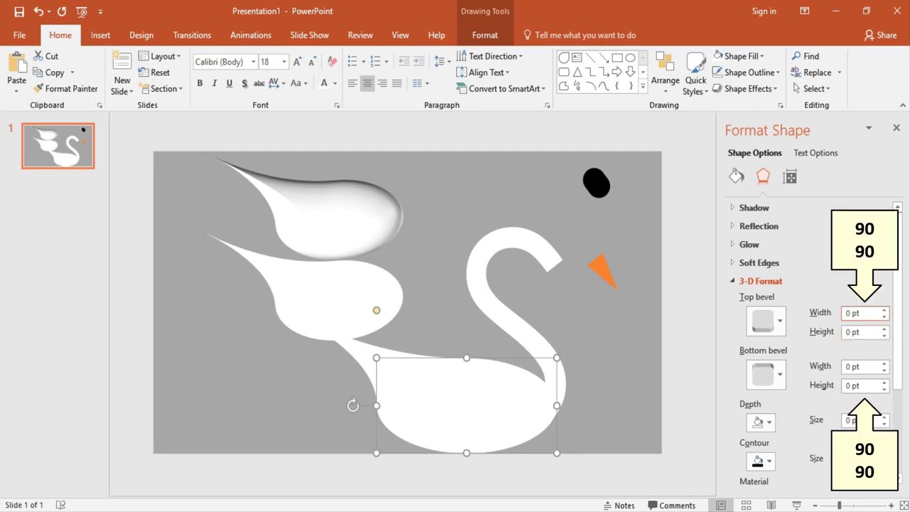
text(90)
key(Tab)
text(90)
key(Tab)
text(90)
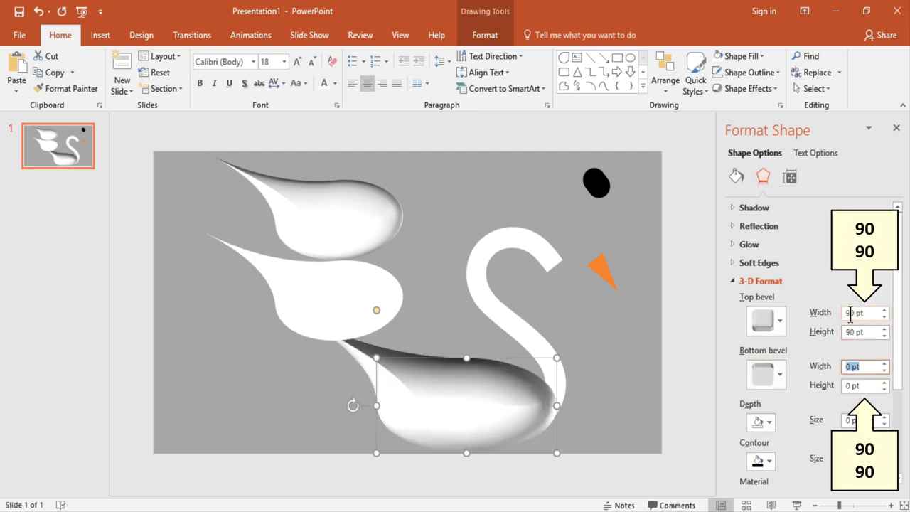
key(Tab)
text(9)
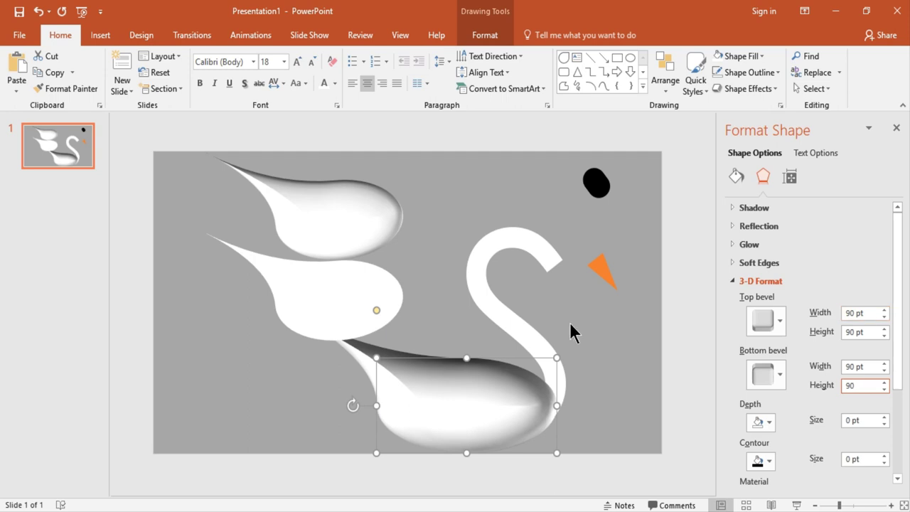
Give the swan neck 24 pt top and bottom bevels and adjust its depth.
click(530, 331)
click(847, 313)
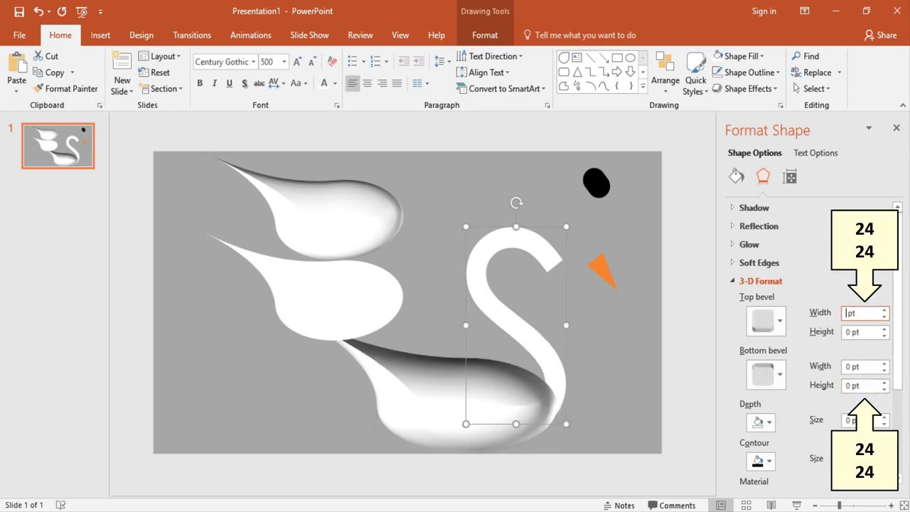
text(24	24	)
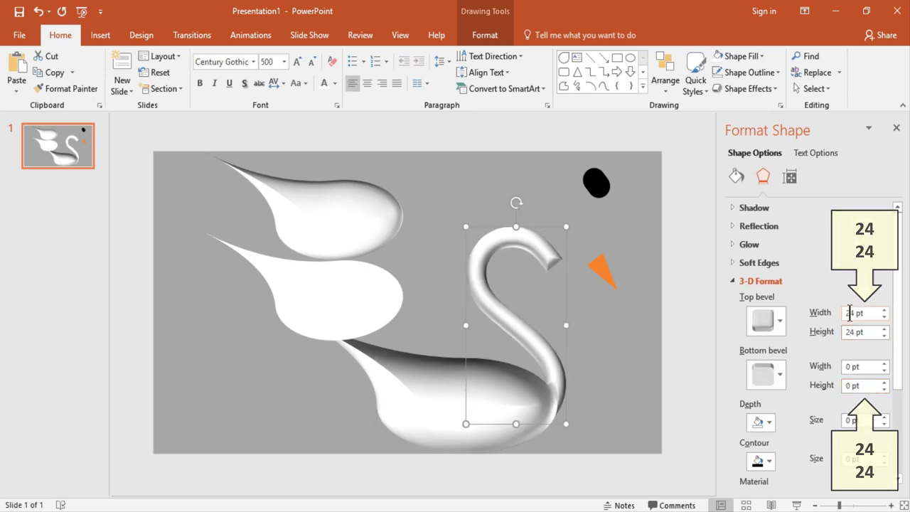
text(24	24)
key(Tab)
key(Tab)
text(4)
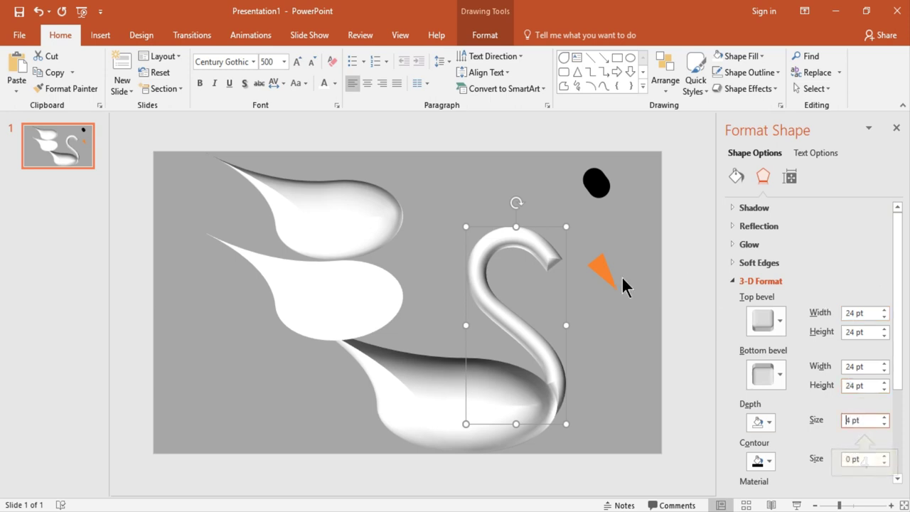
Apply 24 pt top and bottom bevels to the black eye and orange beak together.
click(598, 271)
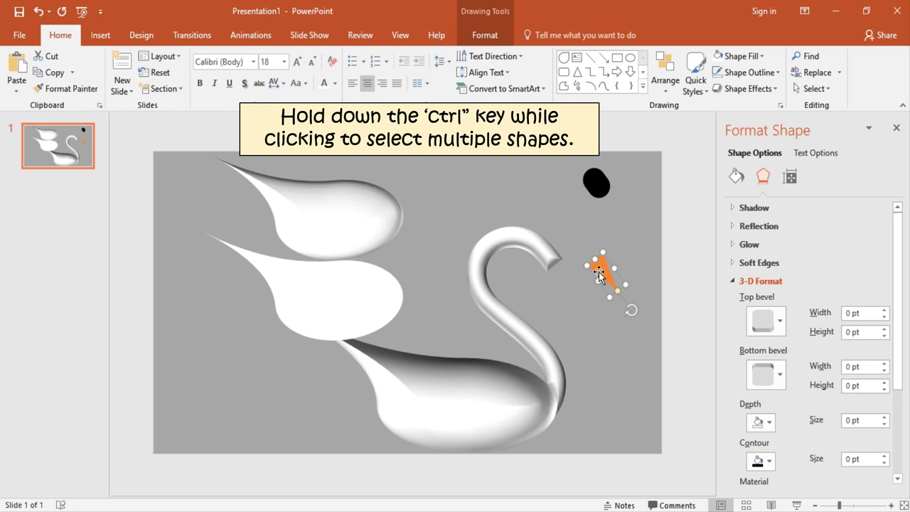
ctrl+click(596, 184)
double_click(850, 312)
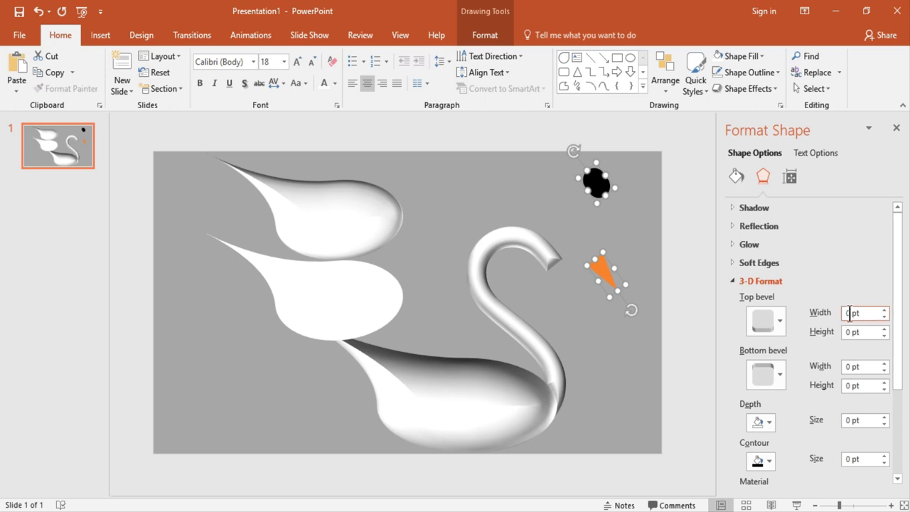
text(24)
key(Tab)
key(Tab)
key(Tab)
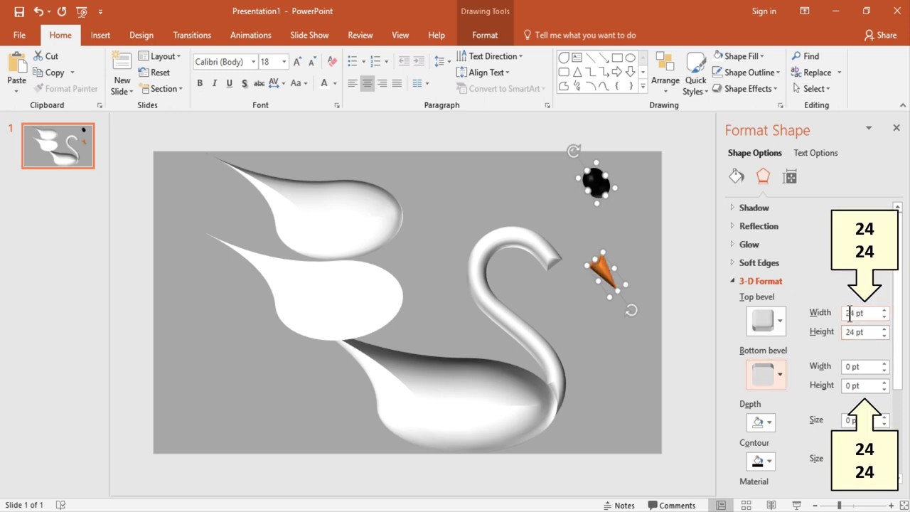
text(24)
key(Tab)
text(24)
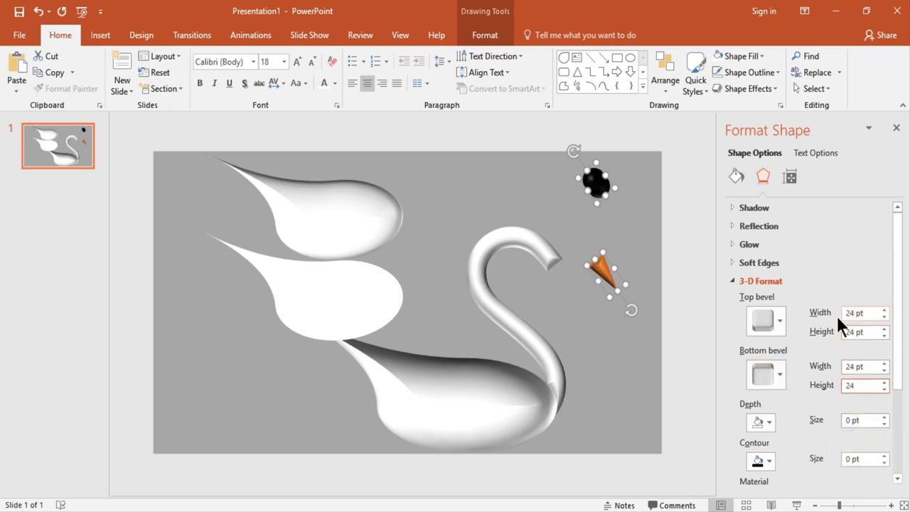
click(601, 364)
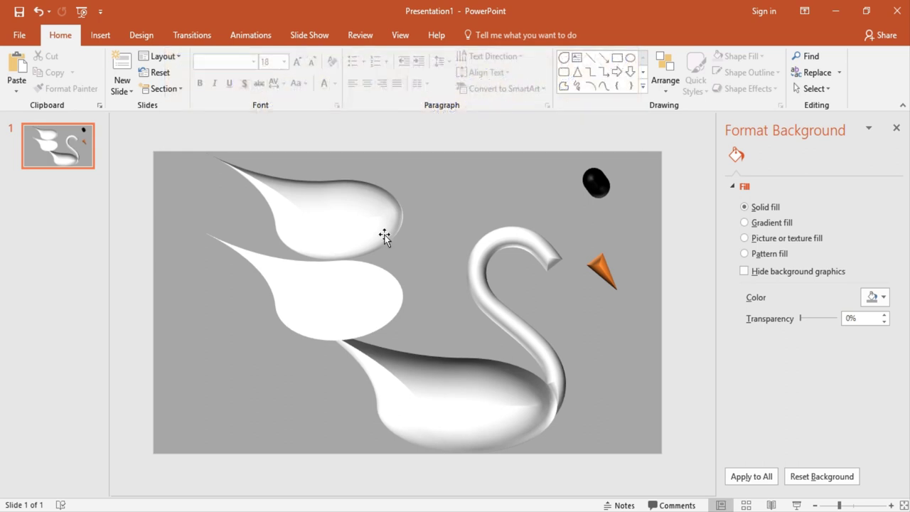
Set distance from ground: top teardrop and body 90 pt, middle teardrop −58 pt, eye and beak 24 pt.
click(347, 216)
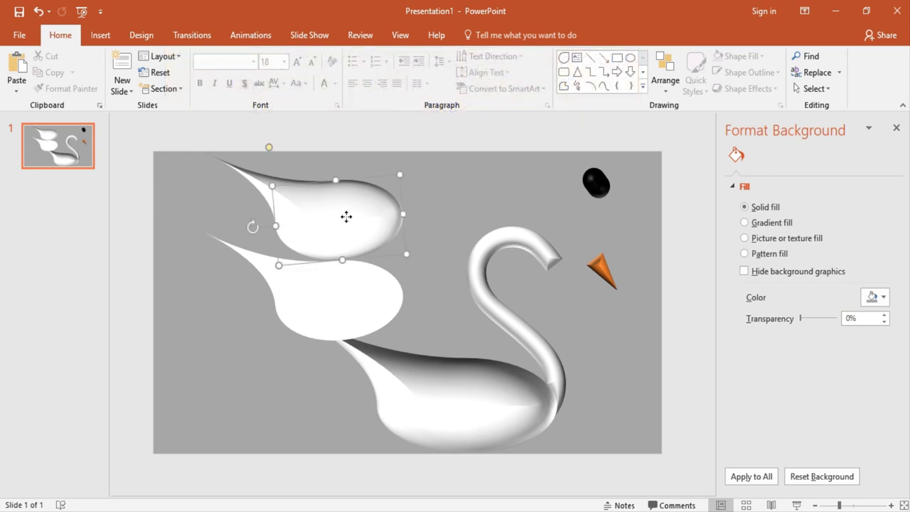
shift+click(484, 404)
click(763, 176)
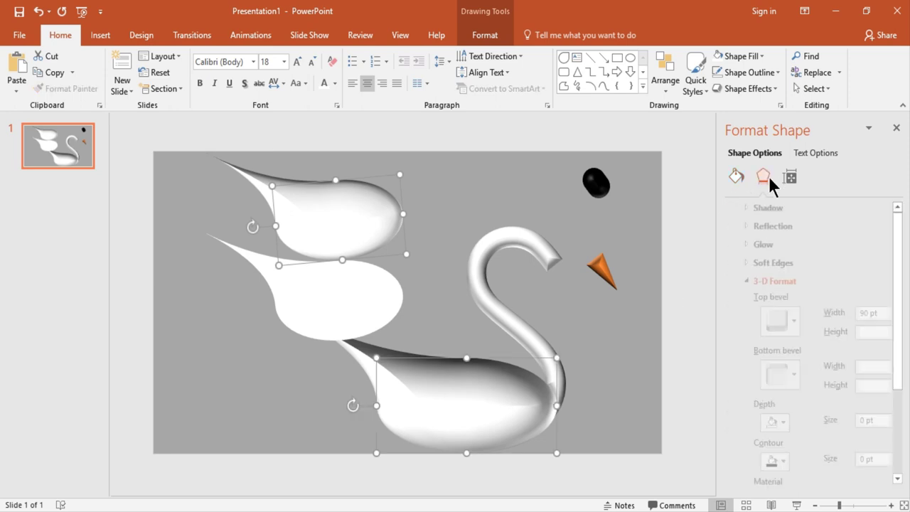
click(761, 280)
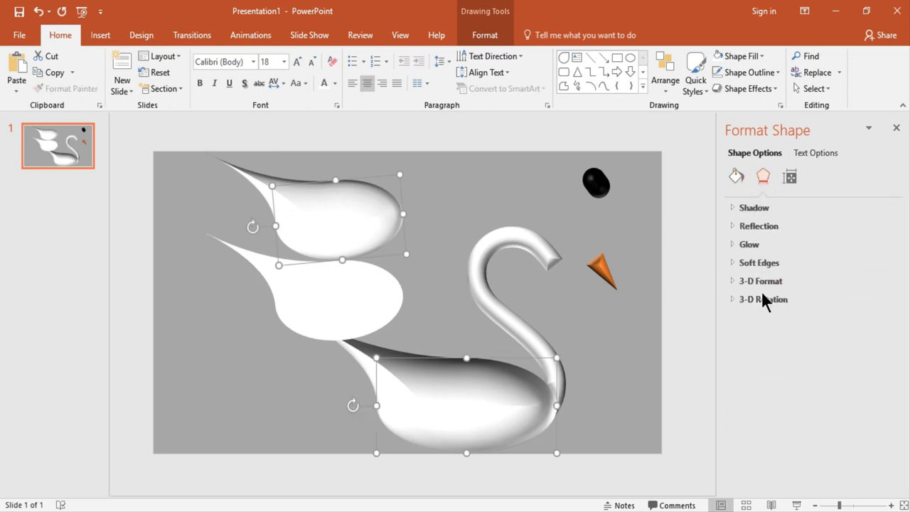
click(761, 299)
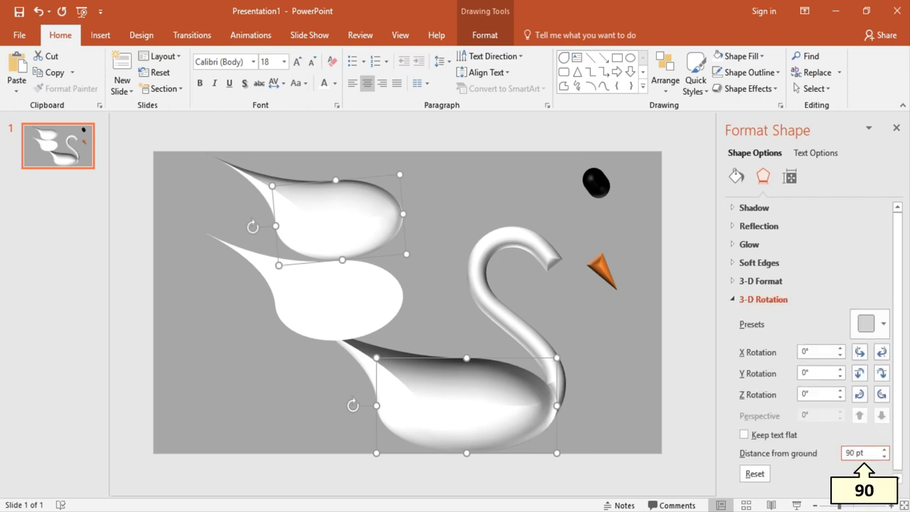
click(346, 329)
text(-58)
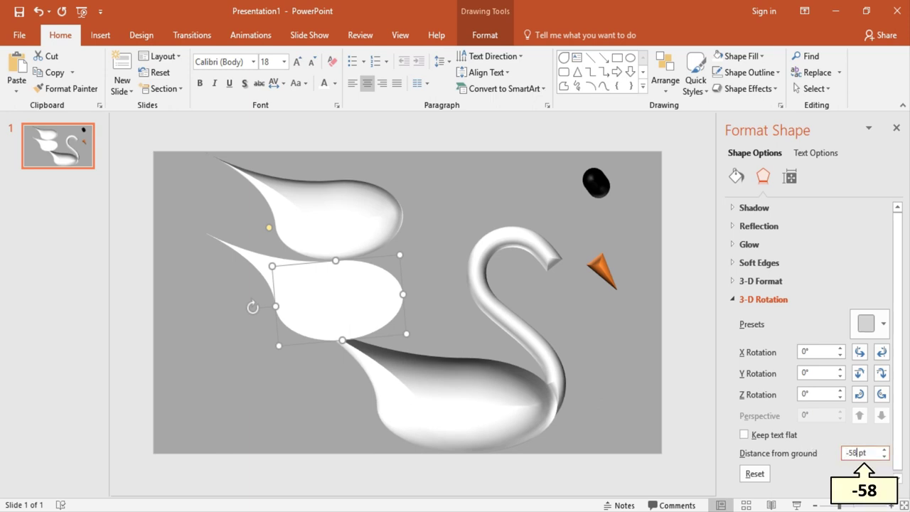
click(546, 248)
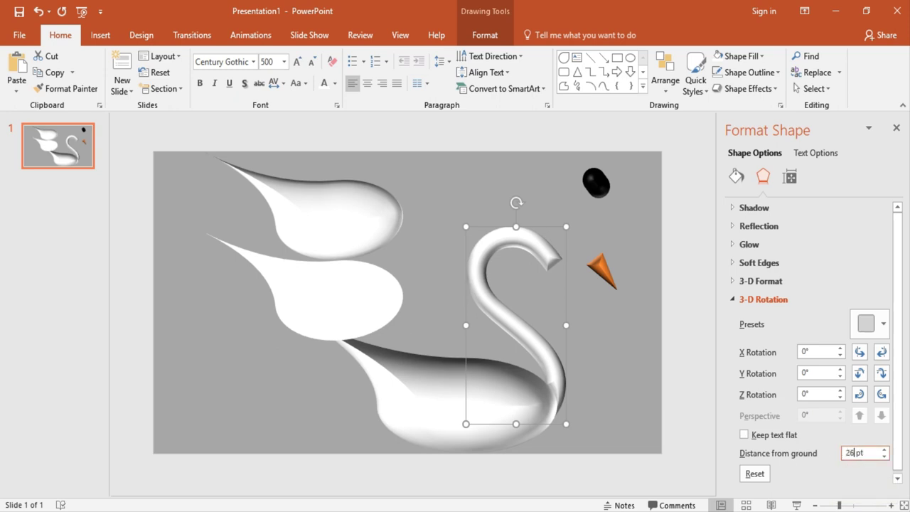
click(604, 196)
shift+click(600, 269)
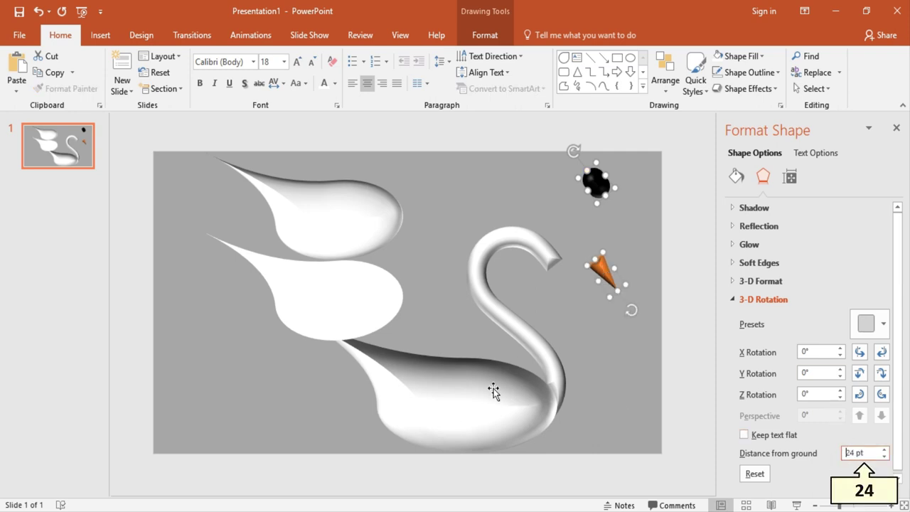
drag(490, 382, 494, 382)
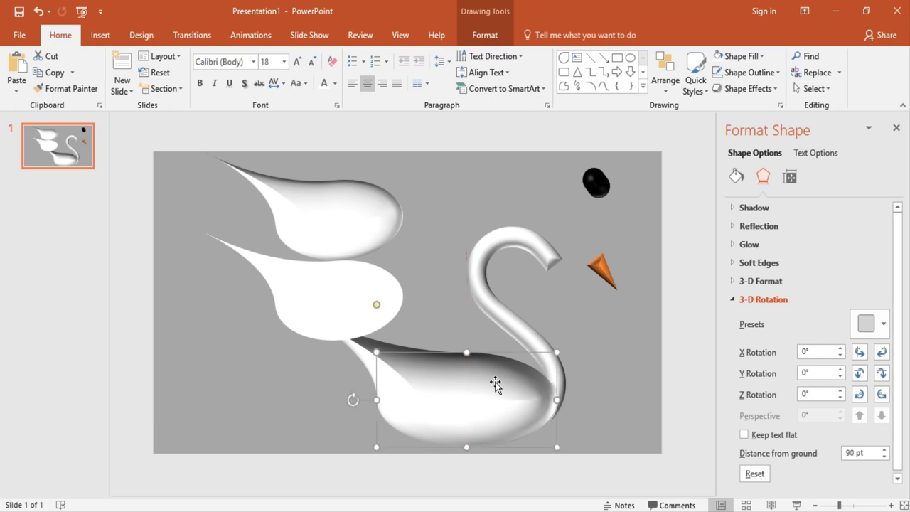
Zoom in and nudge the swan's lower body slightly.
click(891, 505)
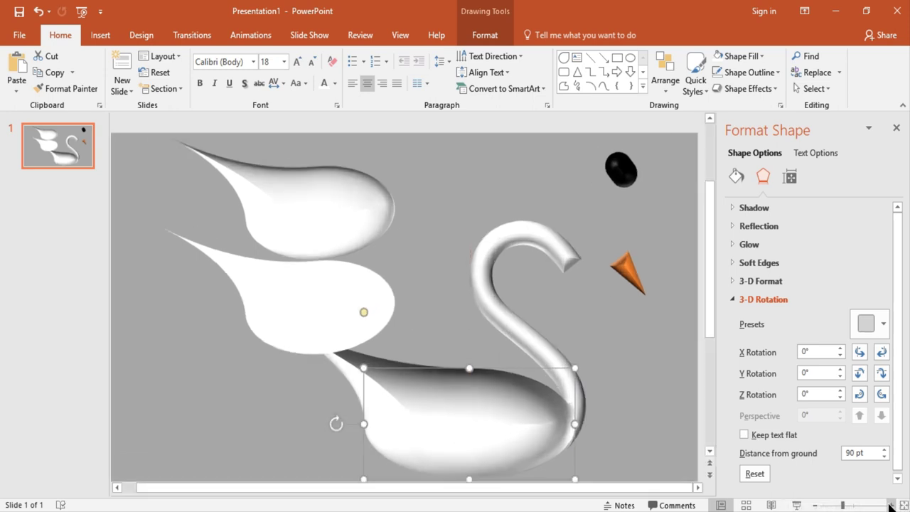
click(891, 506)
drag(490, 408, 495, 412)
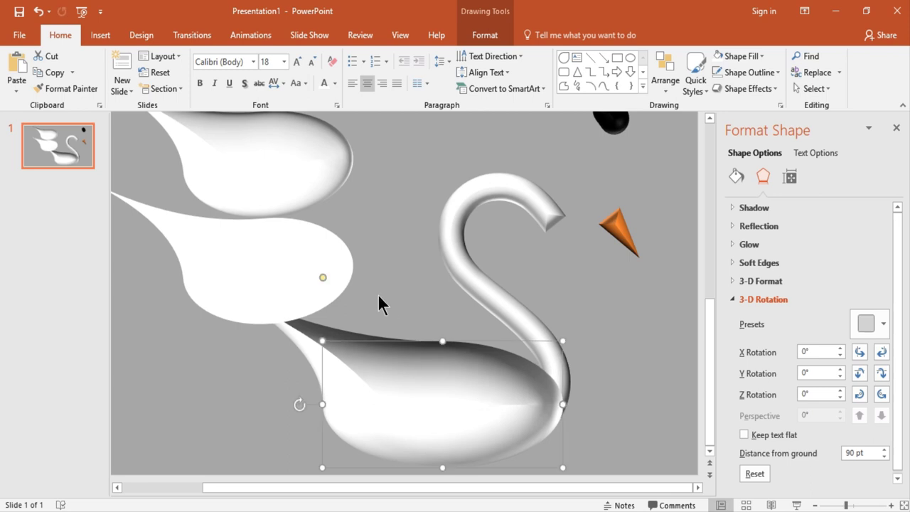
Align the two teardrop wings by their centers and middles.
click(269, 142)
shift+click(266, 263)
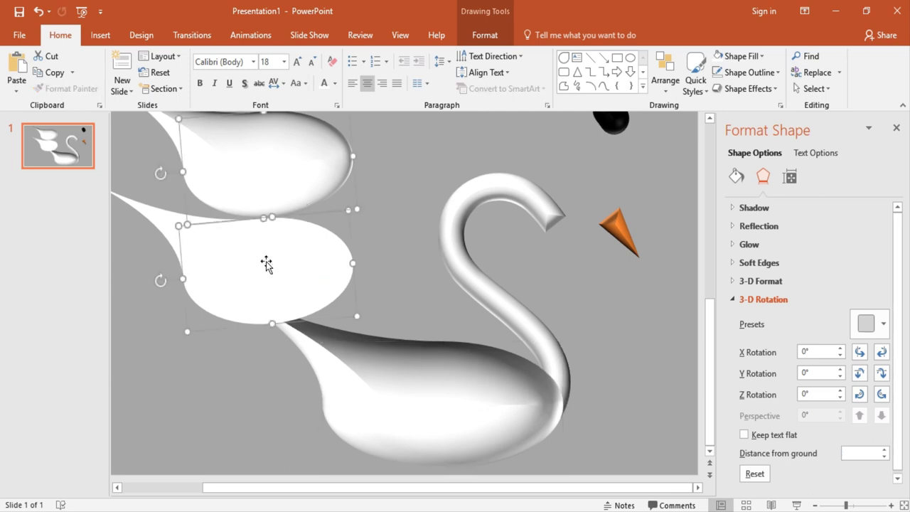
click(494, 34)
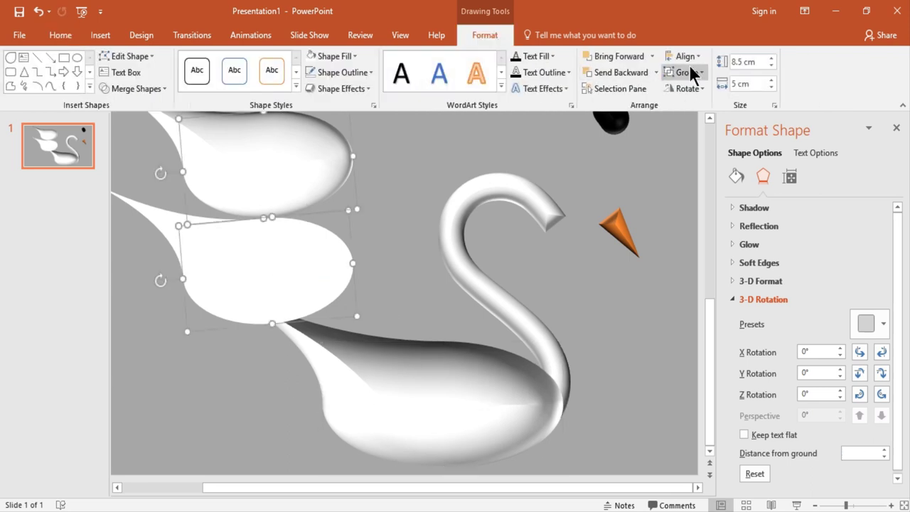
click(696, 57)
click(695, 86)
click(690, 59)
click(700, 141)
Group the two teardrops and drag the group onto the swan's body.
click(699, 72)
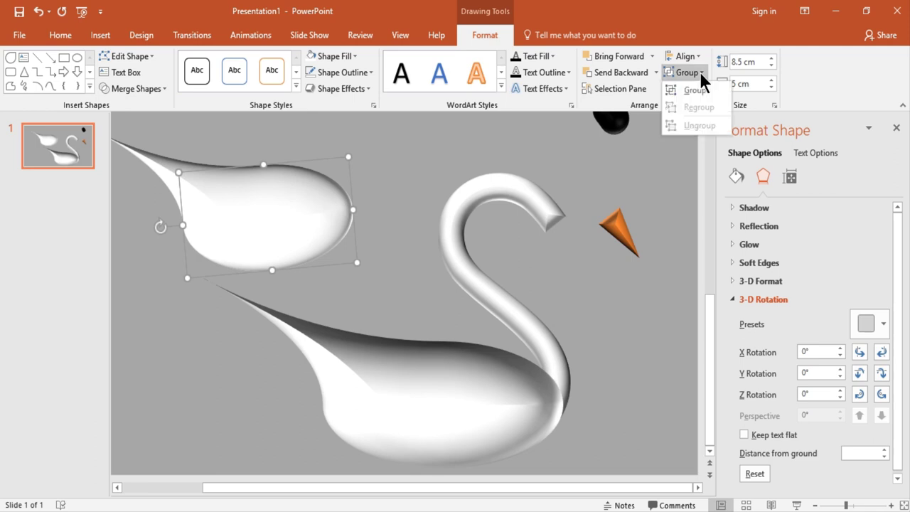
click(700, 90)
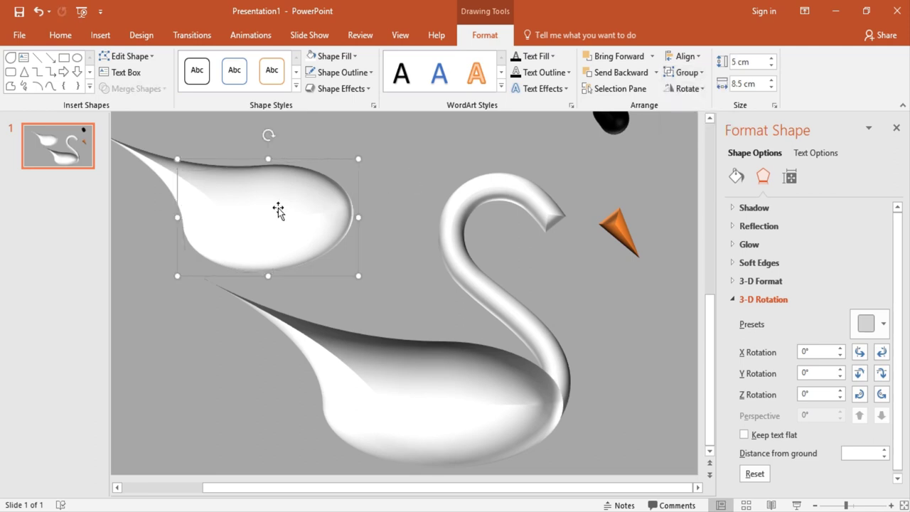
drag(278, 209, 457, 361)
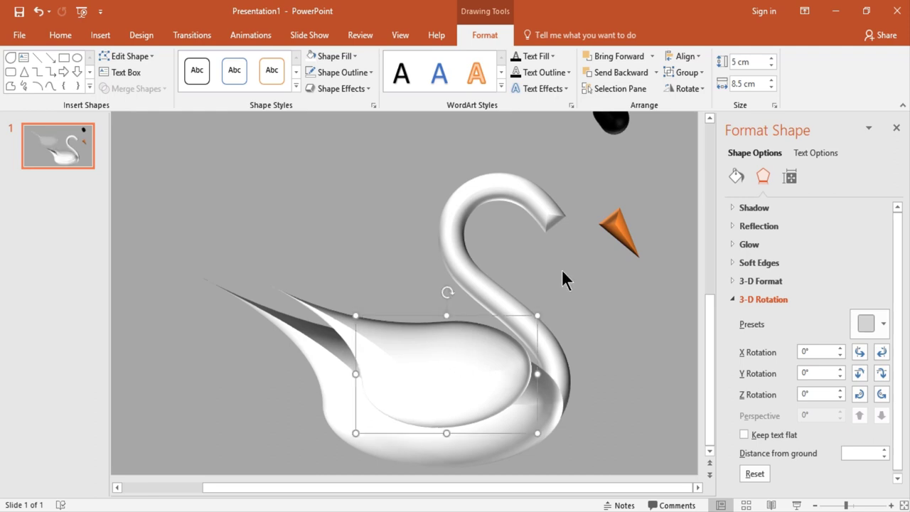
Place the black eye on the swan's head with the orange beak fitted against it.
mouse_move(611, 124)
mouse_down()
mouse_move(564, 239)
mouse_move(570, 246)
mouse_up()
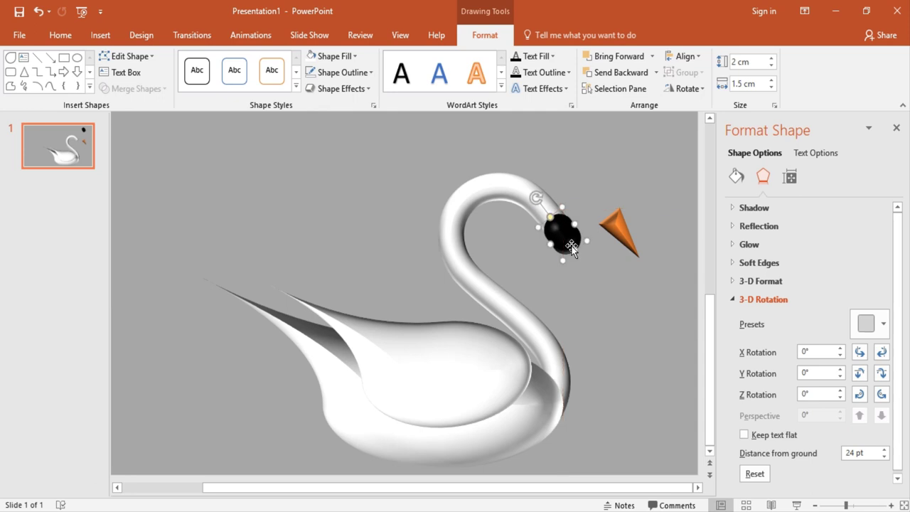
mouse_move(630, 239)
mouse_down()
mouse_move(602, 257)
mouse_move(583, 254)
mouse_up()
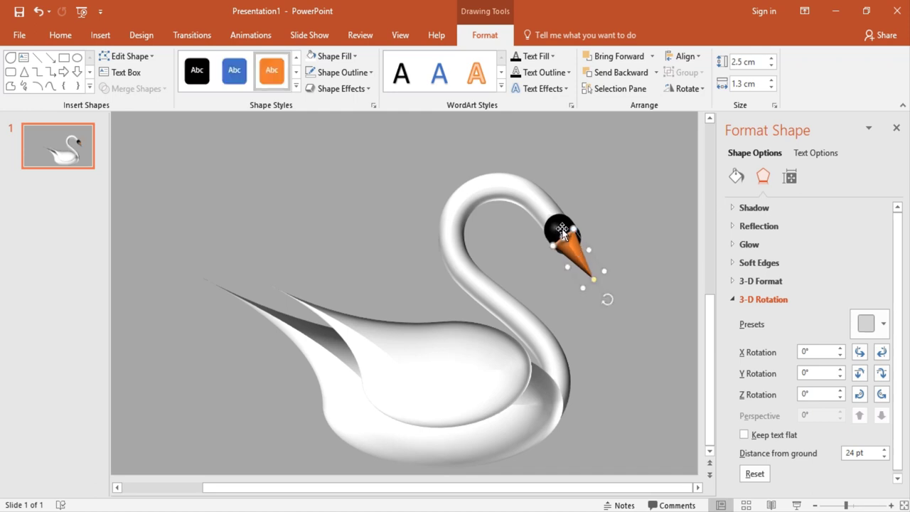
drag(561, 231, 599, 283)
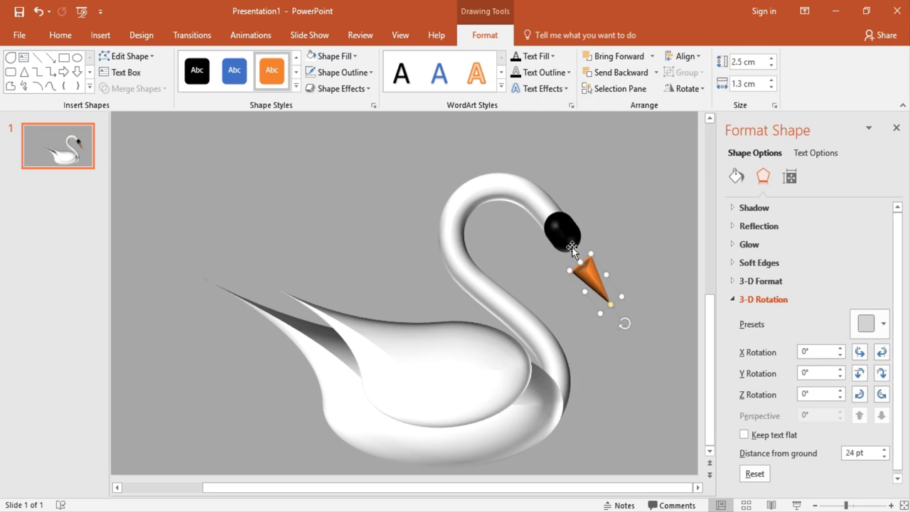
drag(559, 224, 563, 240)
drag(588, 278, 570, 250)
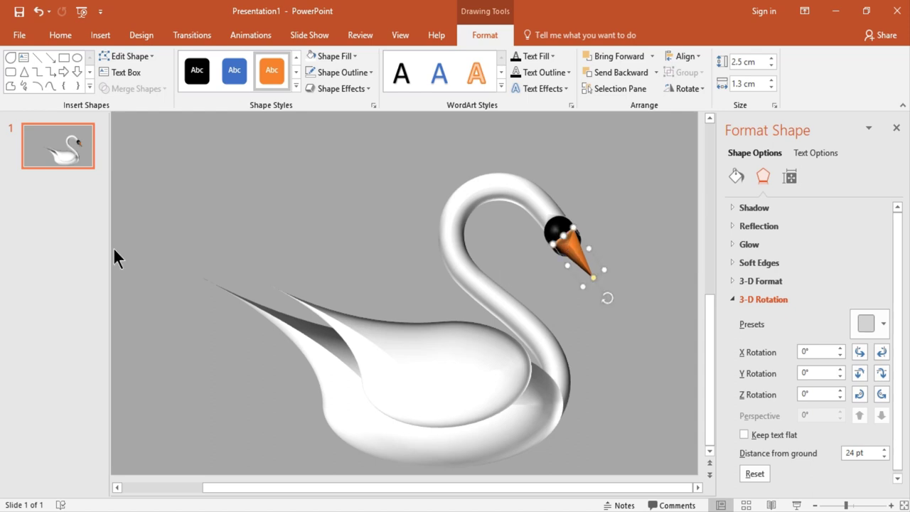
click(197, 325)
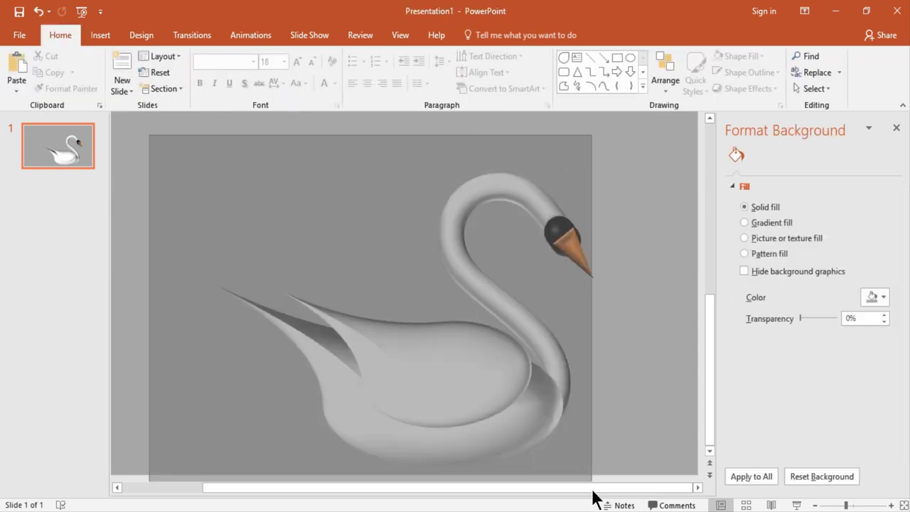
Select all the swan pieces with Ctrl+A and group them into one object.
key(ctrl+a)
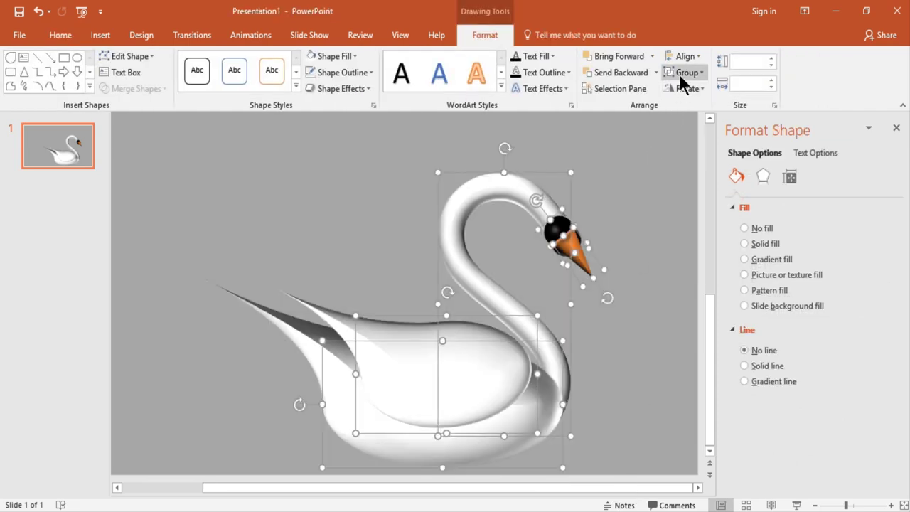
click(684, 70)
click(687, 89)
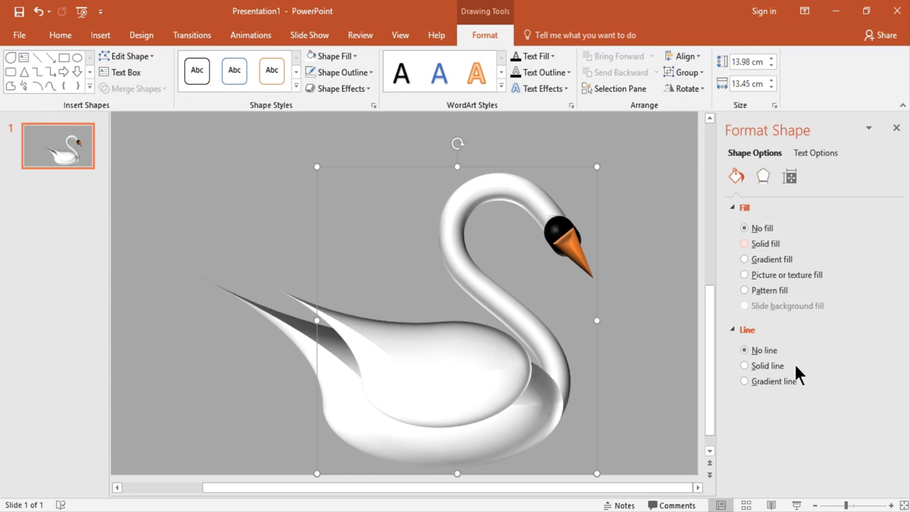
Fit the slide in view and move the grouped swan up and left.
click(815, 505)
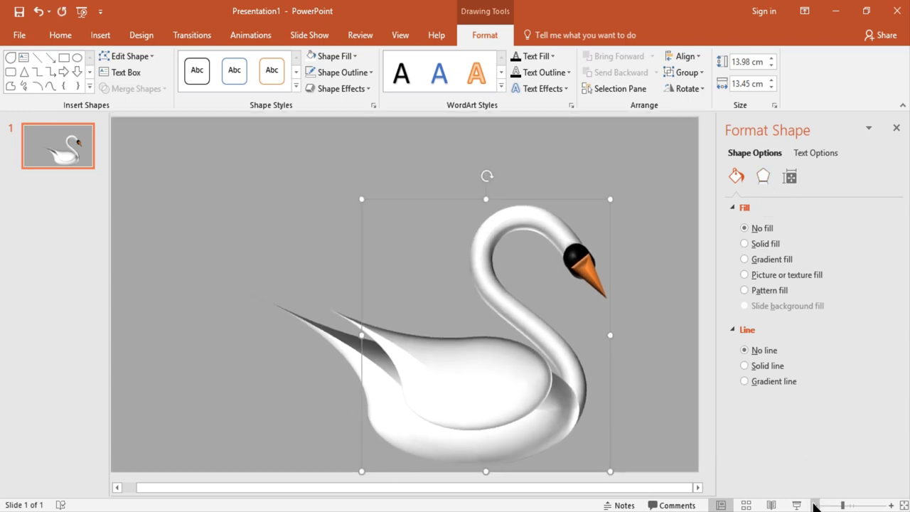
click(815, 505)
click(604, 368)
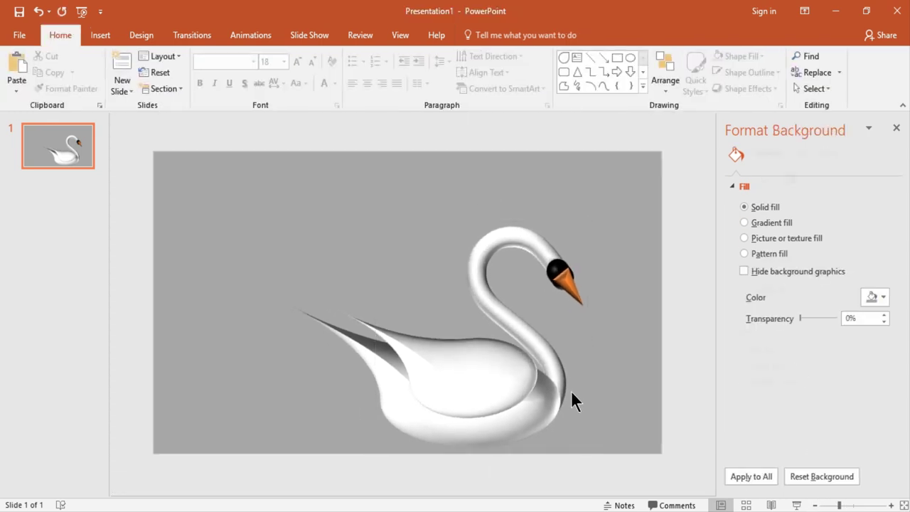
drag(534, 408, 476, 362)
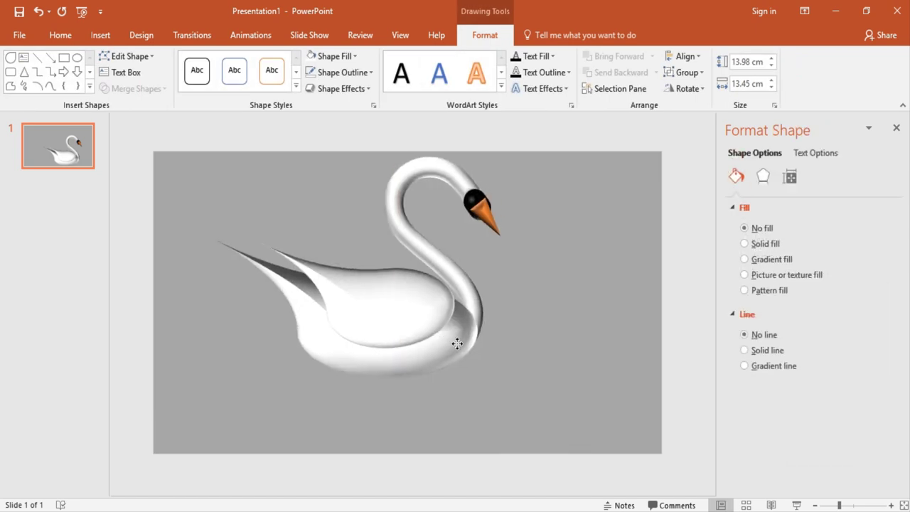
click(593, 402)
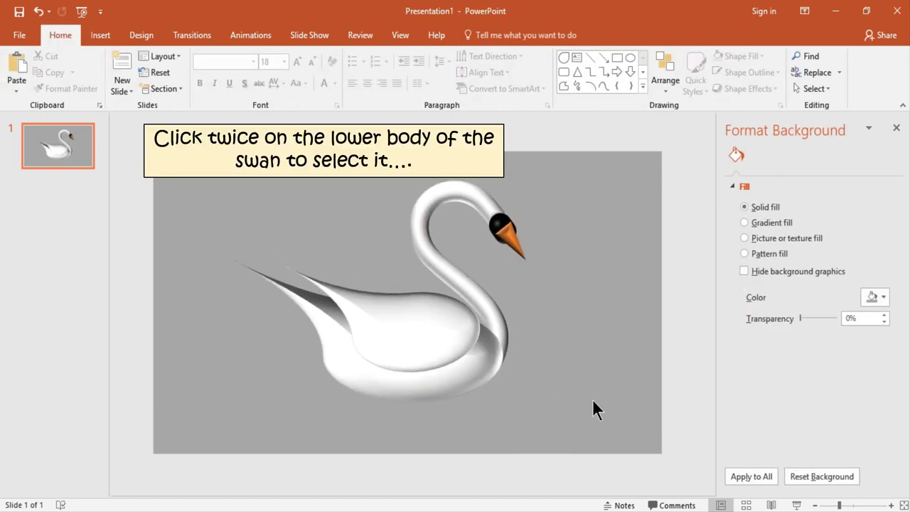
Apply a perspective shadow to the swan's lower body.
click(446, 379)
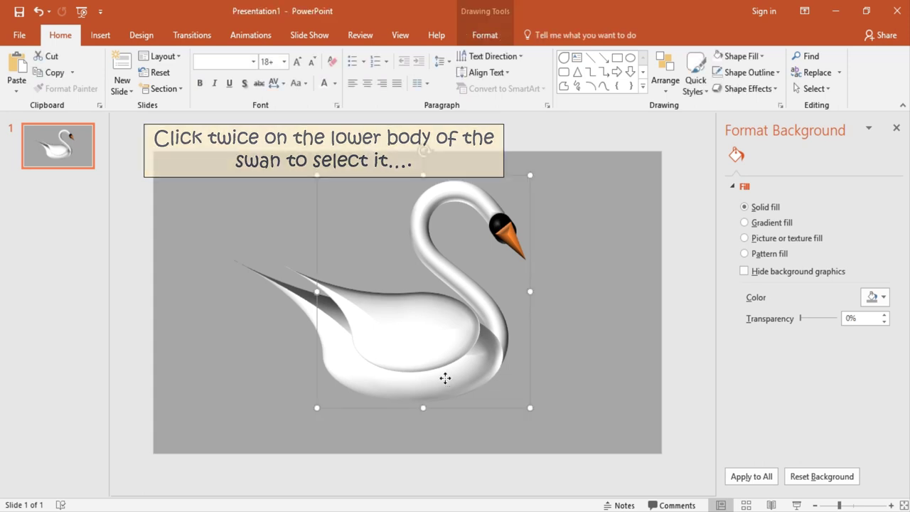
click(448, 377)
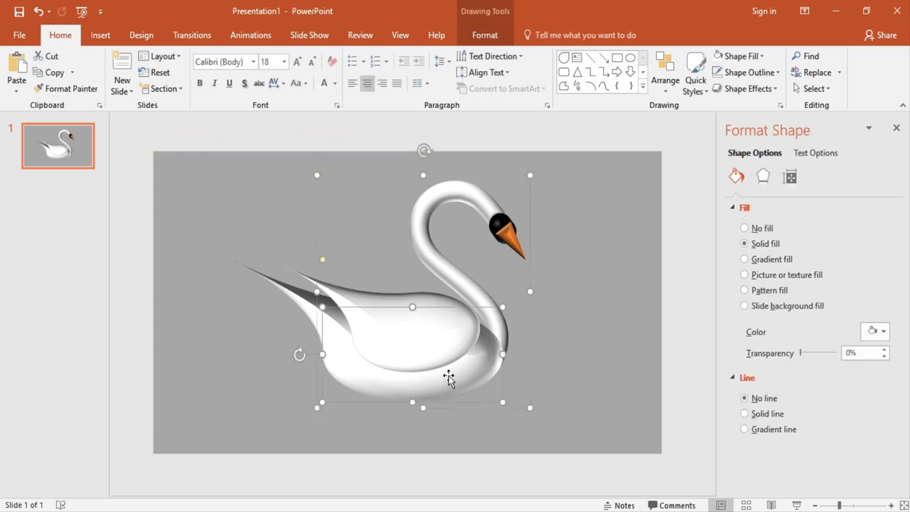
click(766, 175)
click(768, 208)
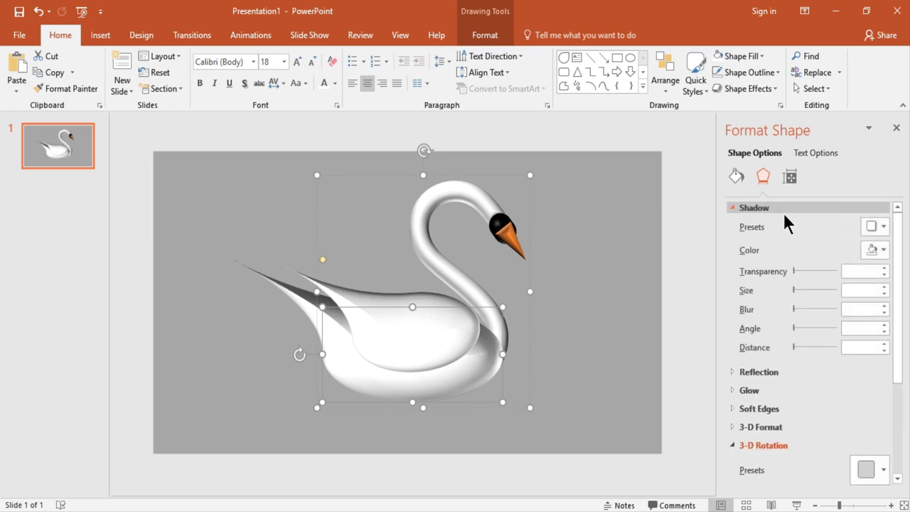
click(880, 227)
drag(901, 264, 906, 365)
click(841, 460)
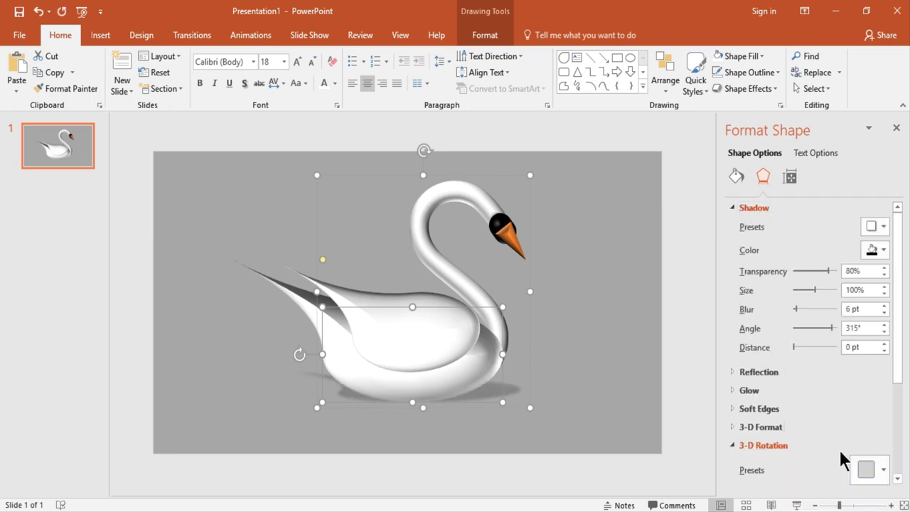
Set the shadow to 19% transparency and 25 pt blur.
click(857, 270)
key(BackSpace)
text(19)
key(Return)
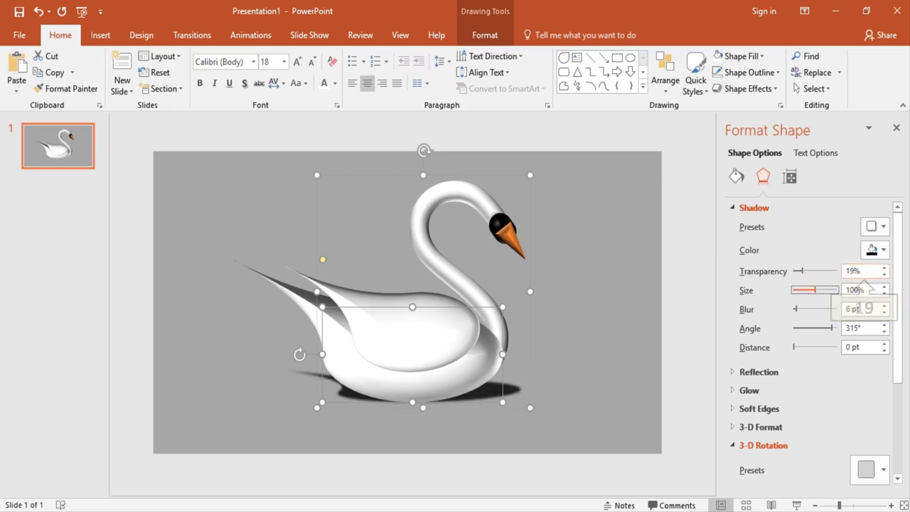
key(Tab)
text(25)
key(Return)
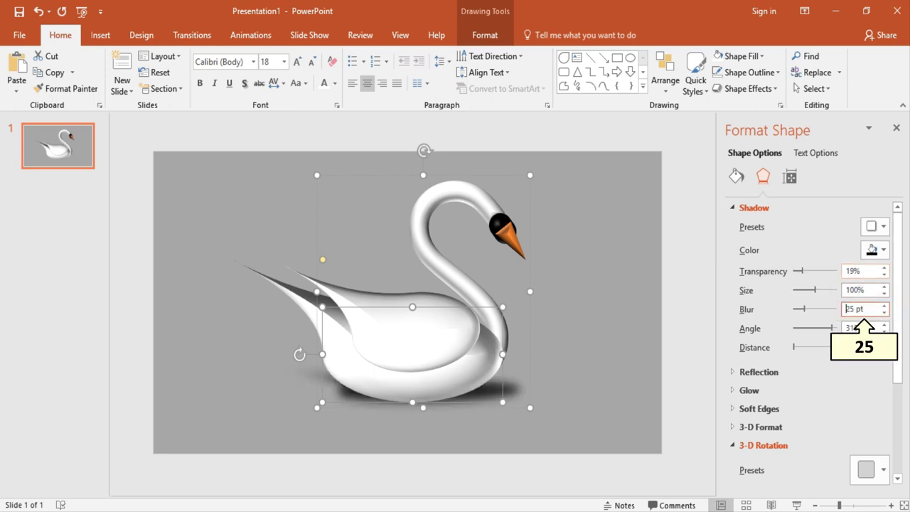
Add a reflection preset beneath the swan.
click(762, 207)
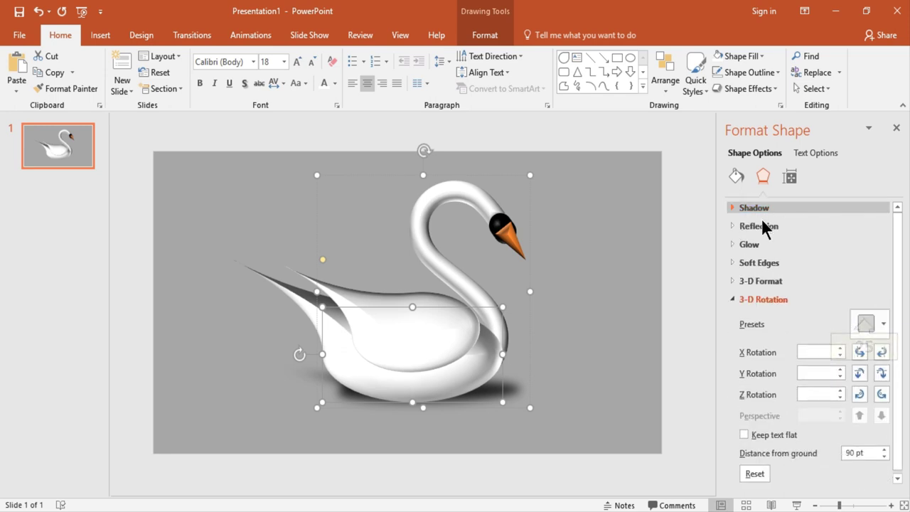
click(760, 225)
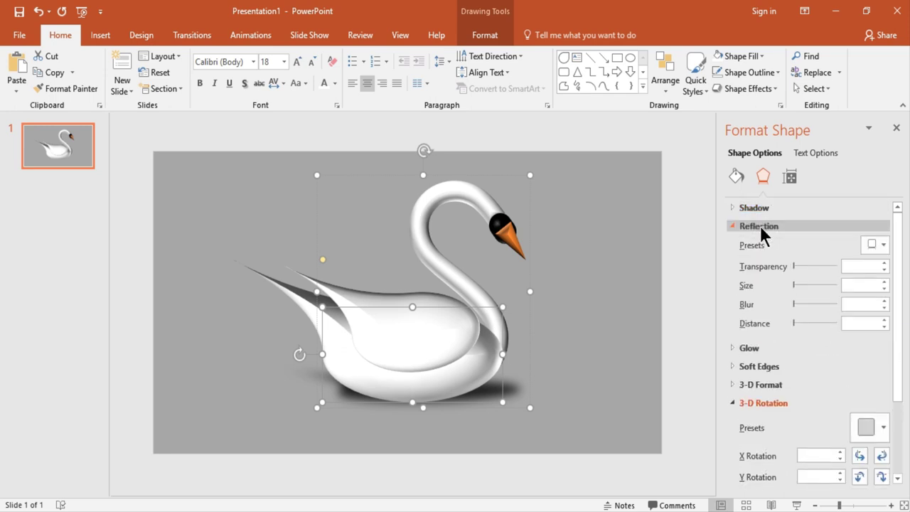
click(880, 247)
click(798, 356)
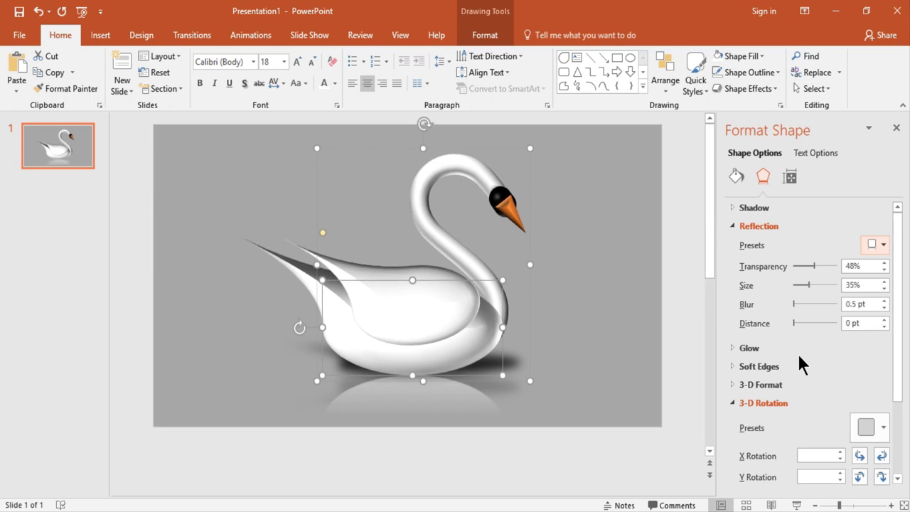
click(622, 322)
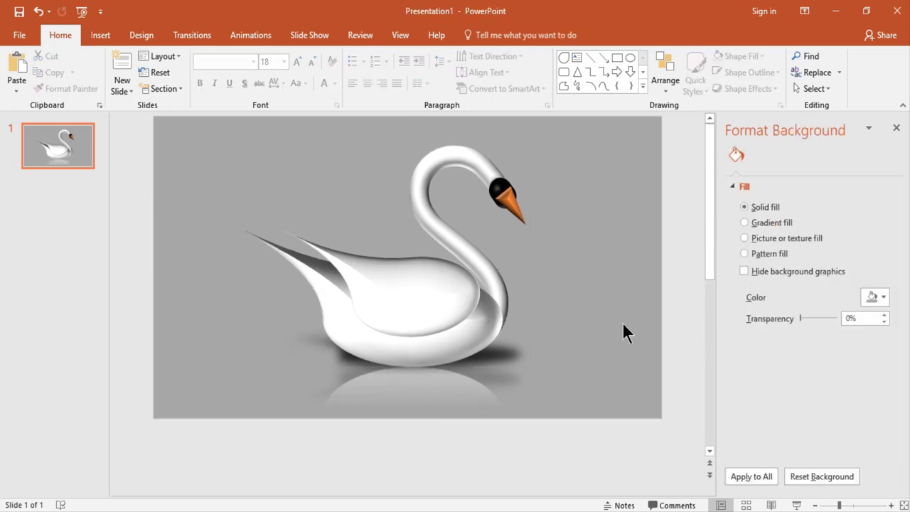
click(615, 59)
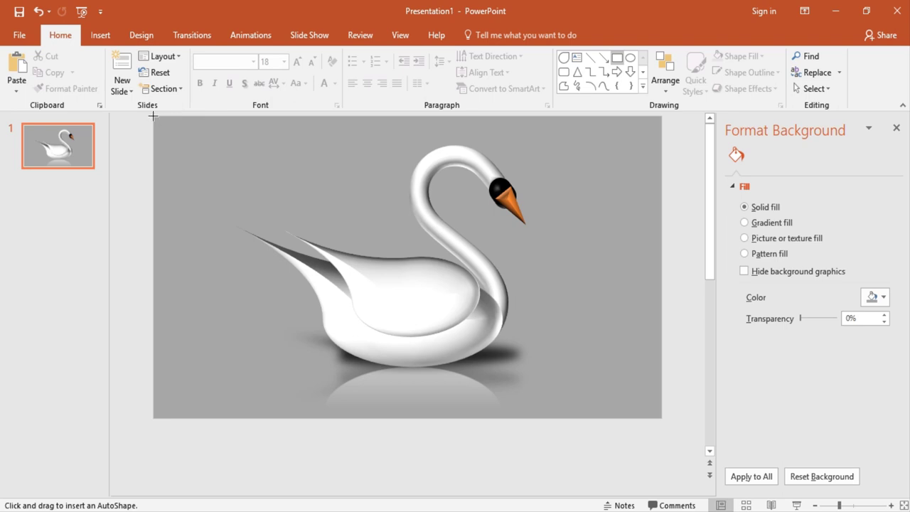
Draw a slide-sized rectangle and fill it with a near-black theme colour.
drag(153, 116, 661, 417)
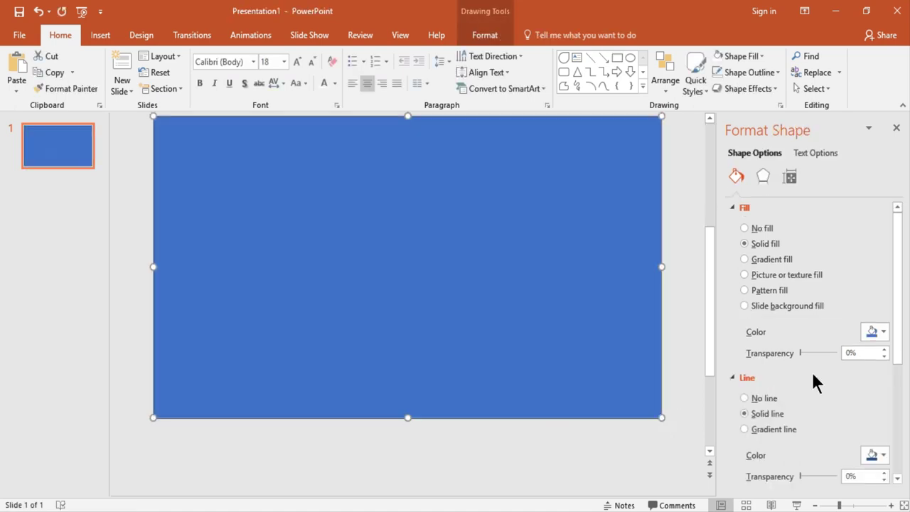
click(873, 331)
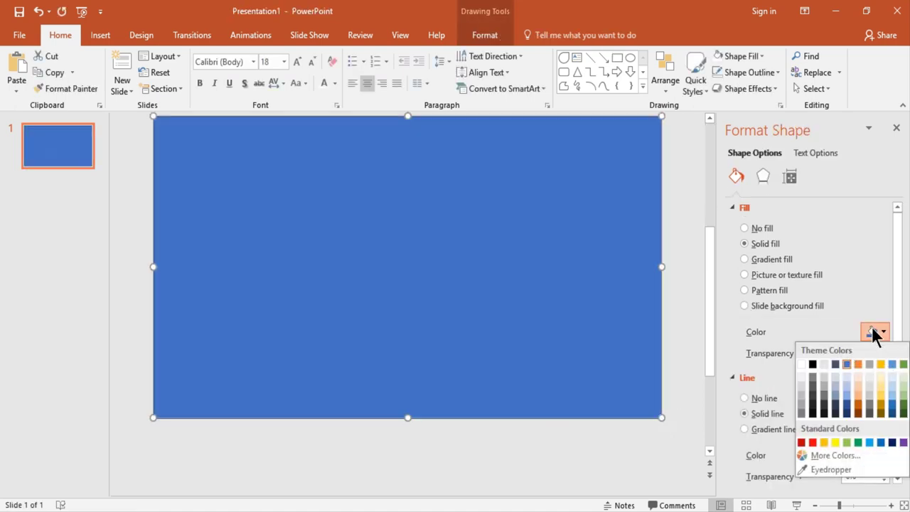
click(813, 404)
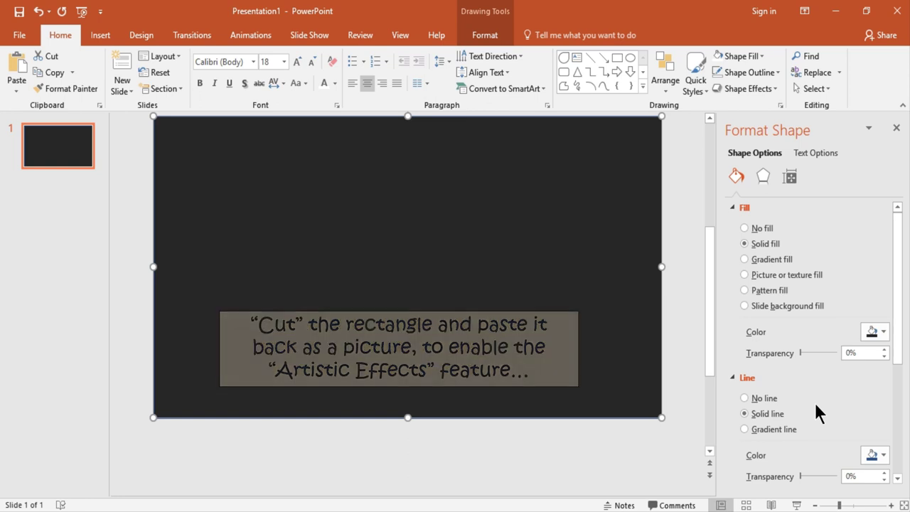
Cut the rectangle, paste it as a picture, and apply Crisscross Etching.
click(52, 55)
click(17, 91)
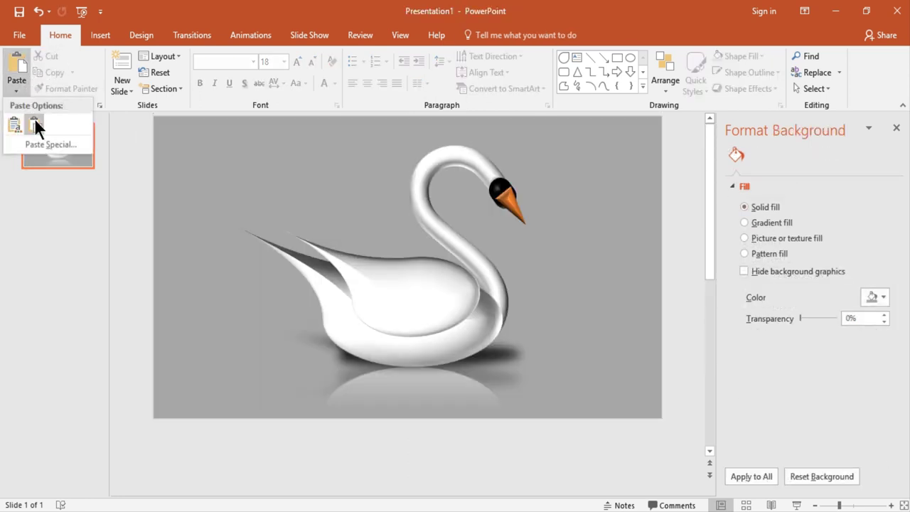
click(35, 121)
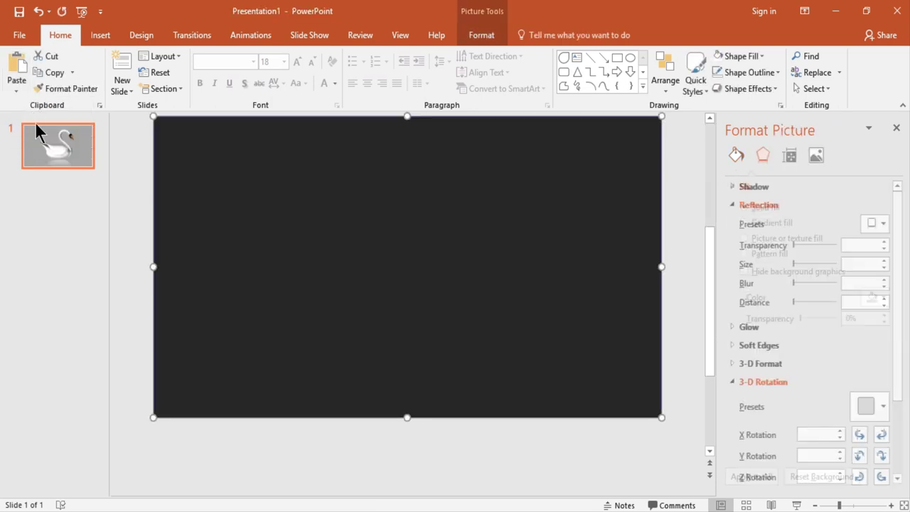
click(752, 205)
click(757, 277)
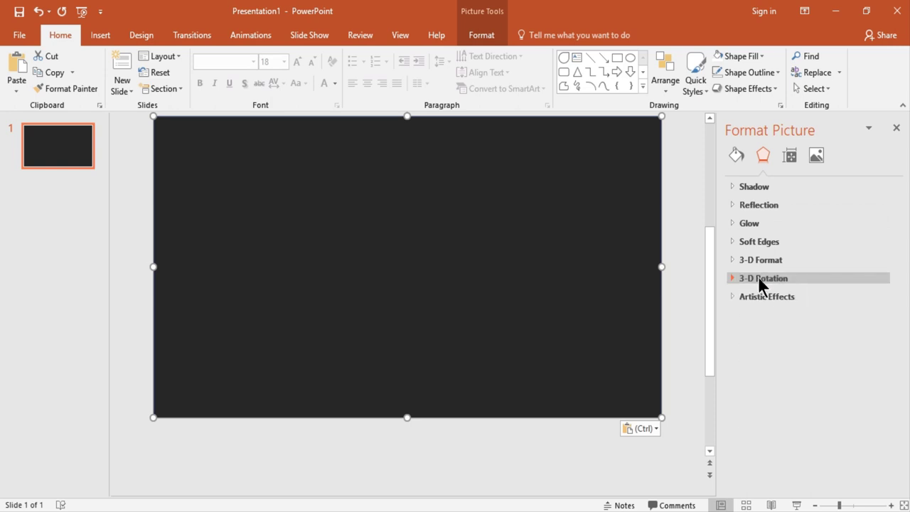
click(762, 298)
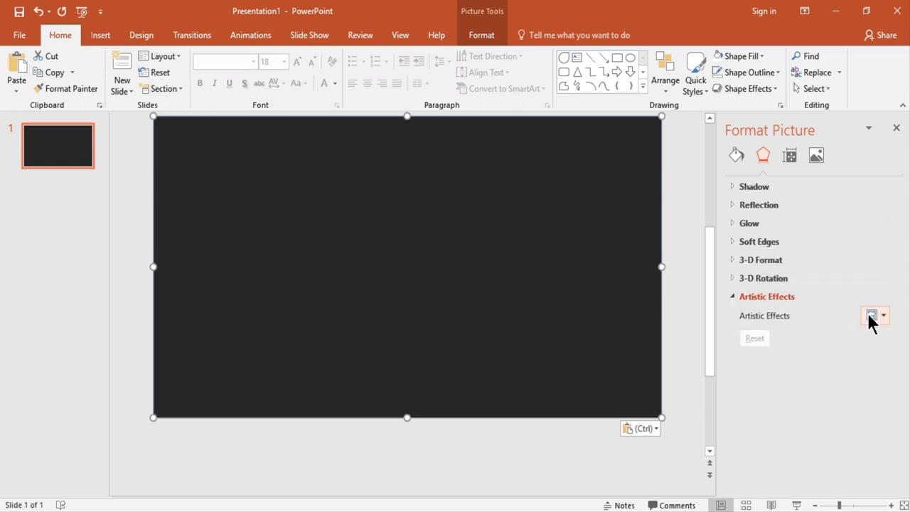
click(879, 318)
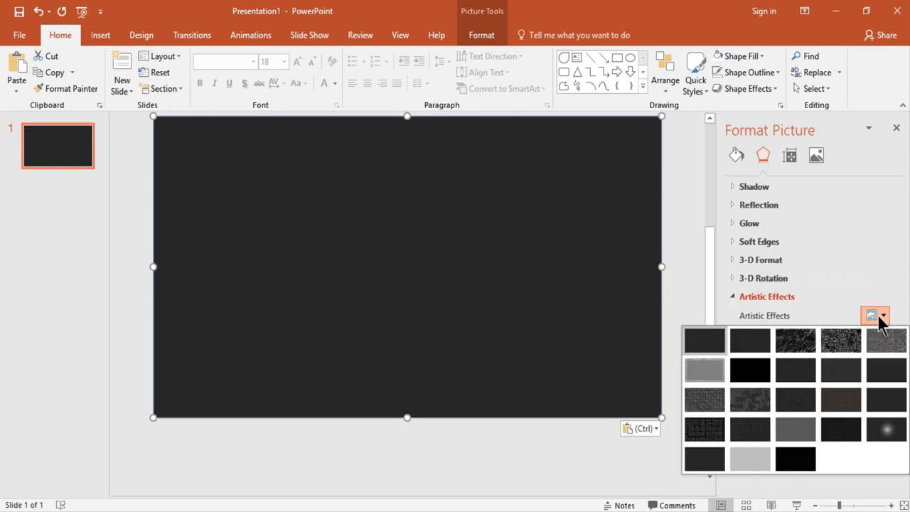
click(808, 426)
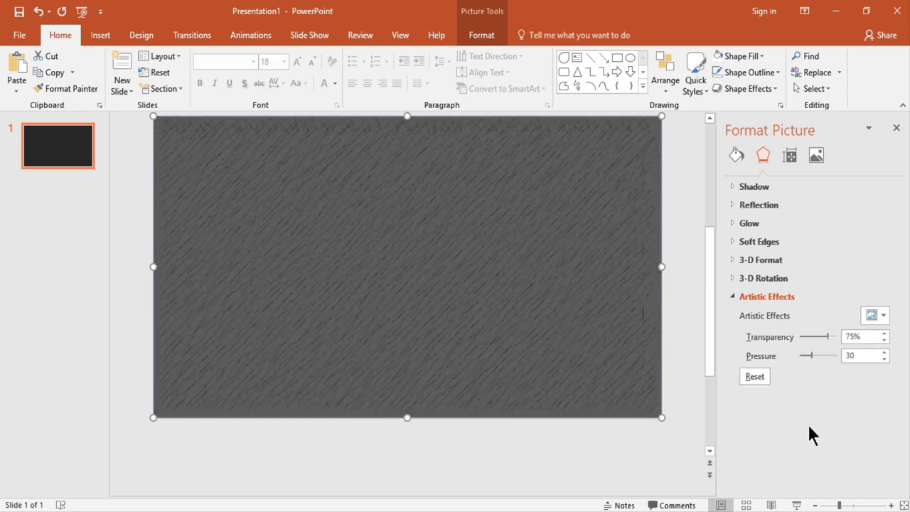
Set the Crisscross Etching transparency to 88% and pressure to 43.
click(856, 336)
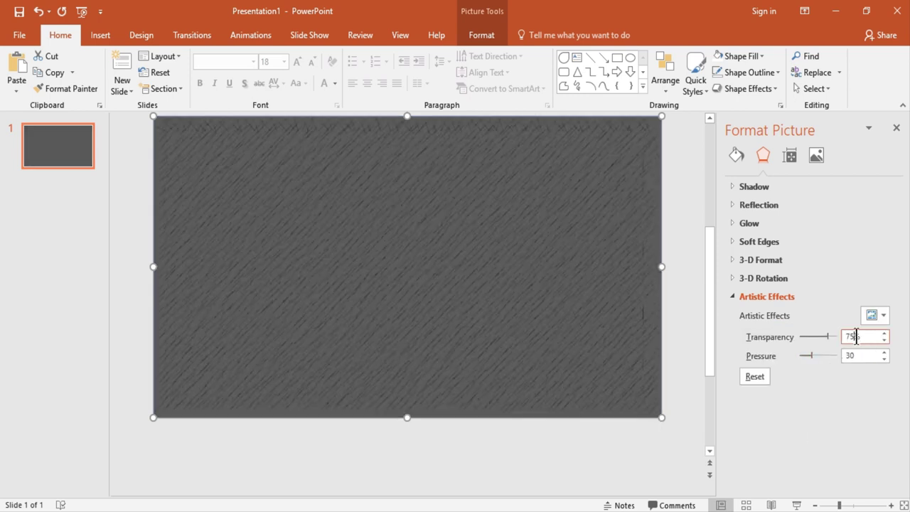
text(88)
key(Return)
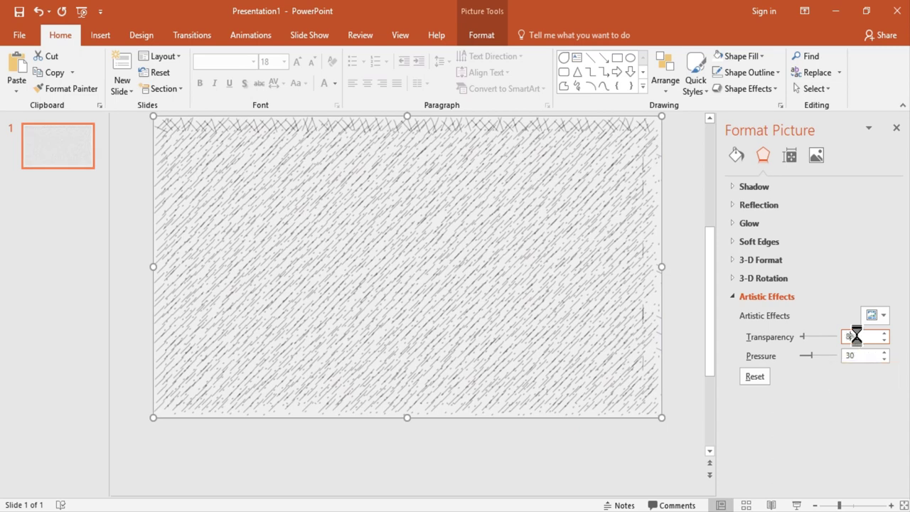
key(Tab)
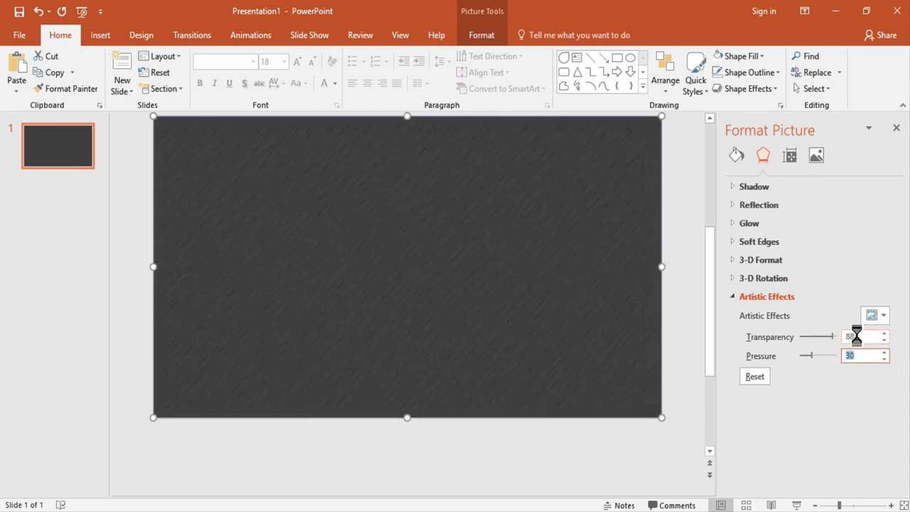
text(43)
key(Return)
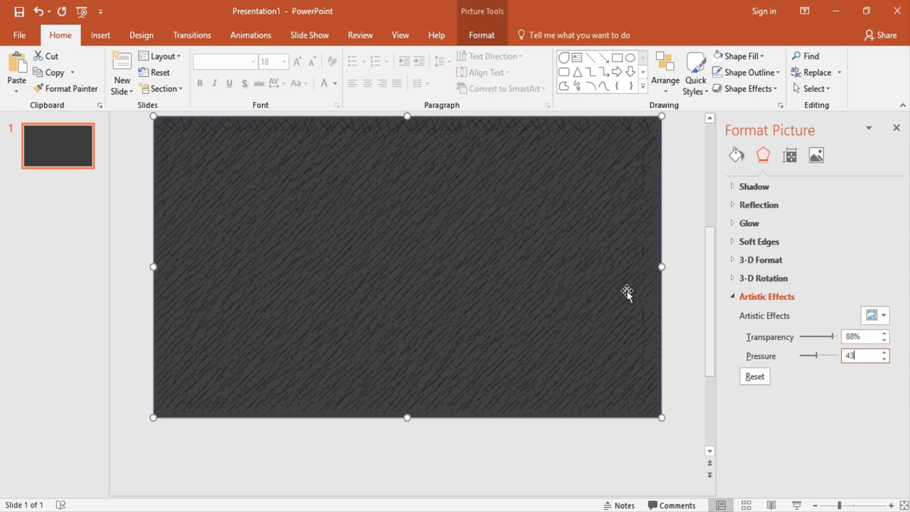
click(580, 296)
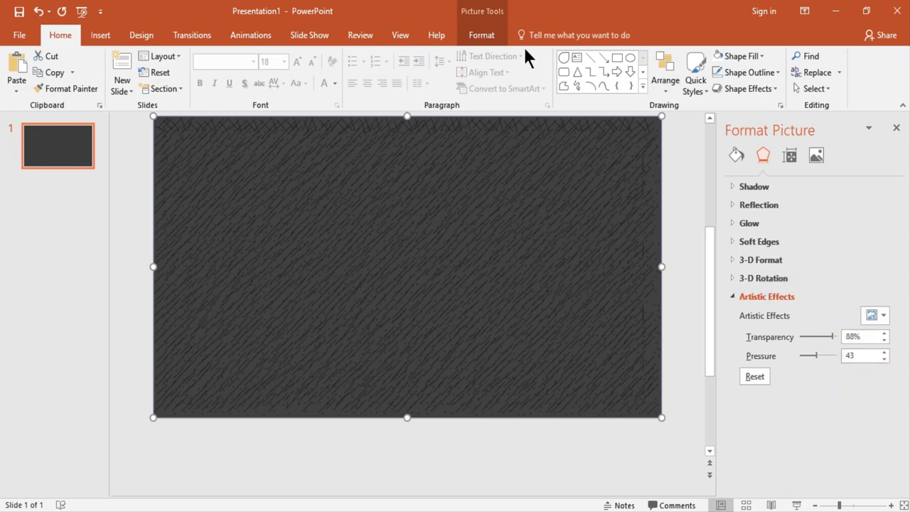
click(480, 35)
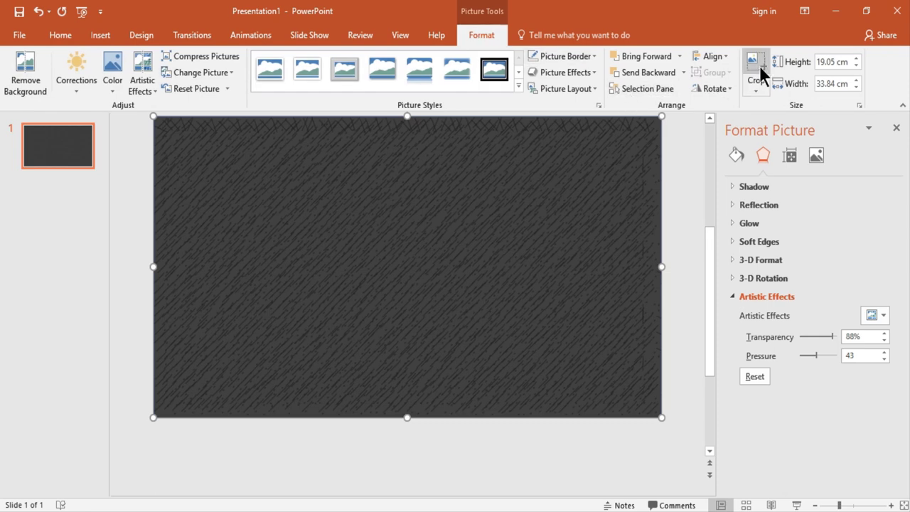
Crop the textured picture to a diamond shape.
click(761, 86)
mouse_move(774, 125)
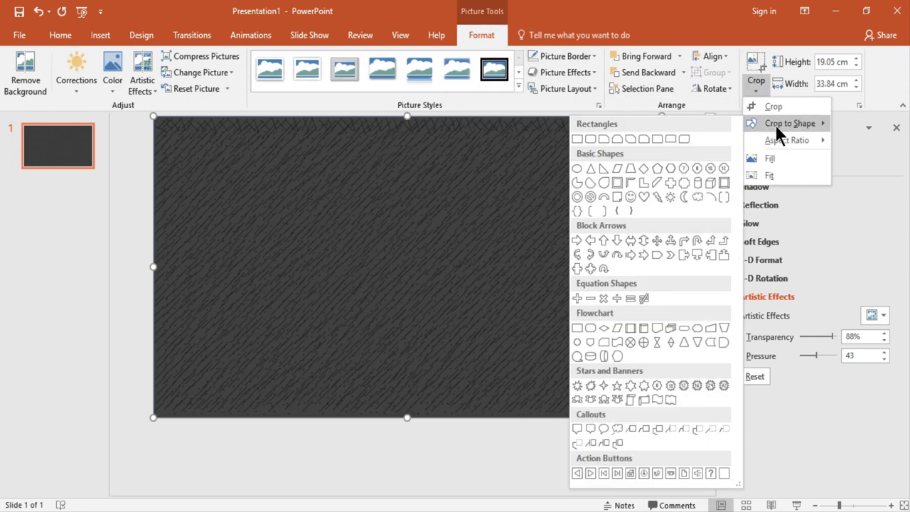
click(641, 168)
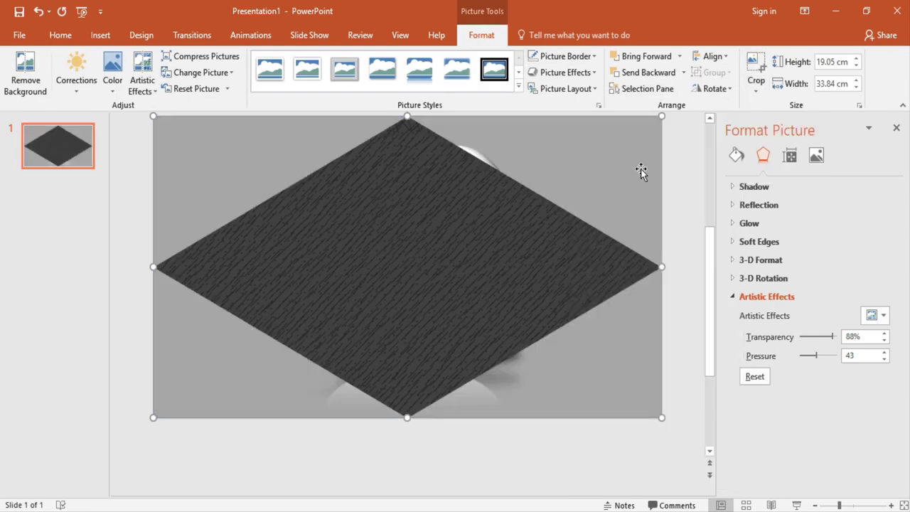
Unlock the aspect ratio and size the picture to 27 cm by 27 cm.
click(790, 155)
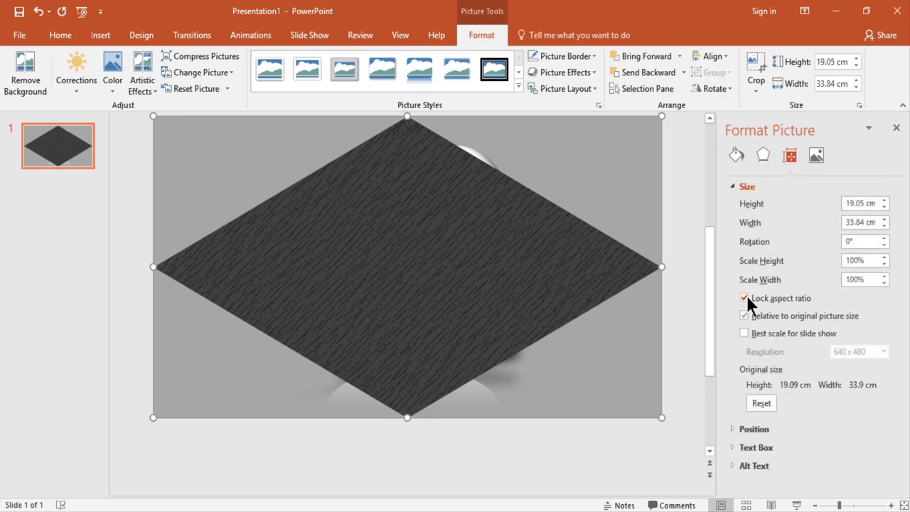
click(744, 298)
click(862, 204)
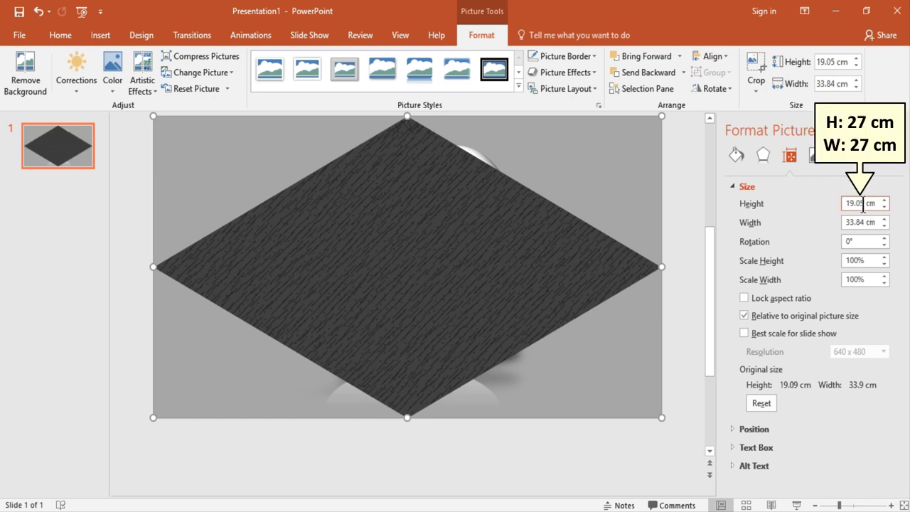
key(BackSpace)
key(BackSpace)
key(BackSpace)
key(BackSpace)
key(BackSpace)
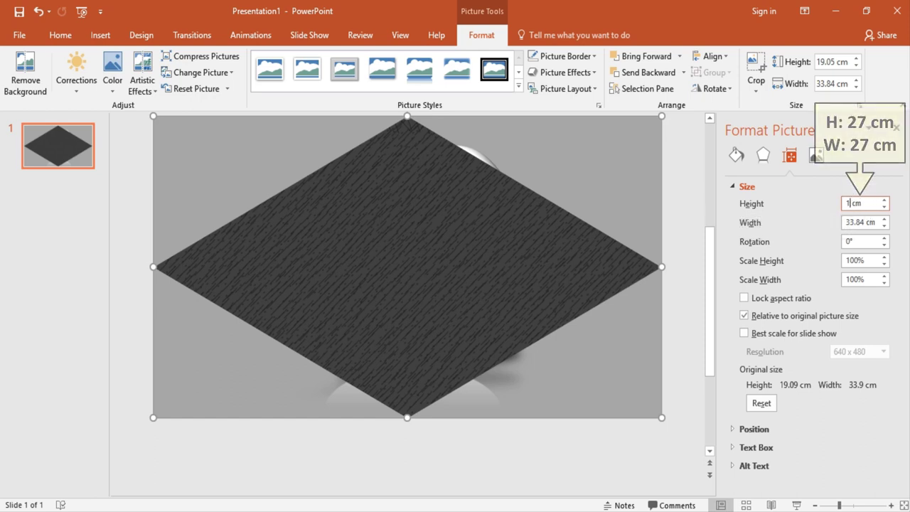
text(27)
key(Tab)
text(27)
key(Return)
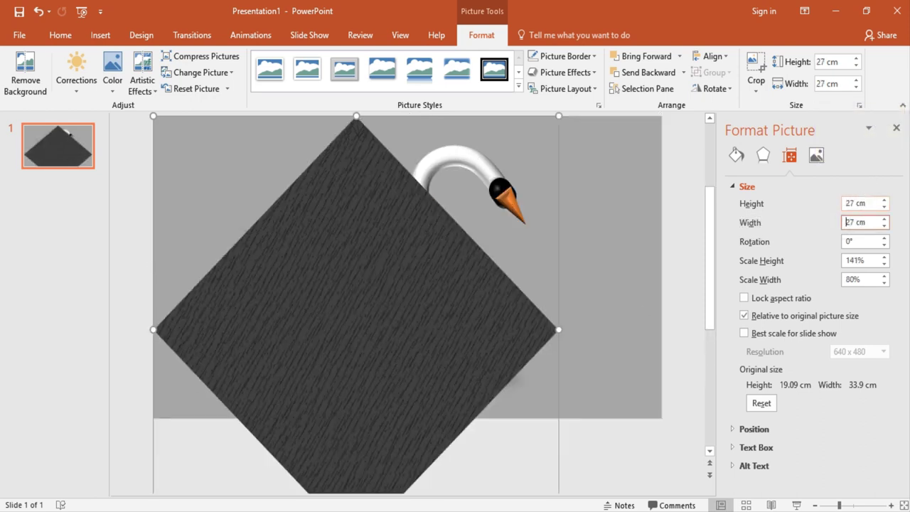
click(815, 504)
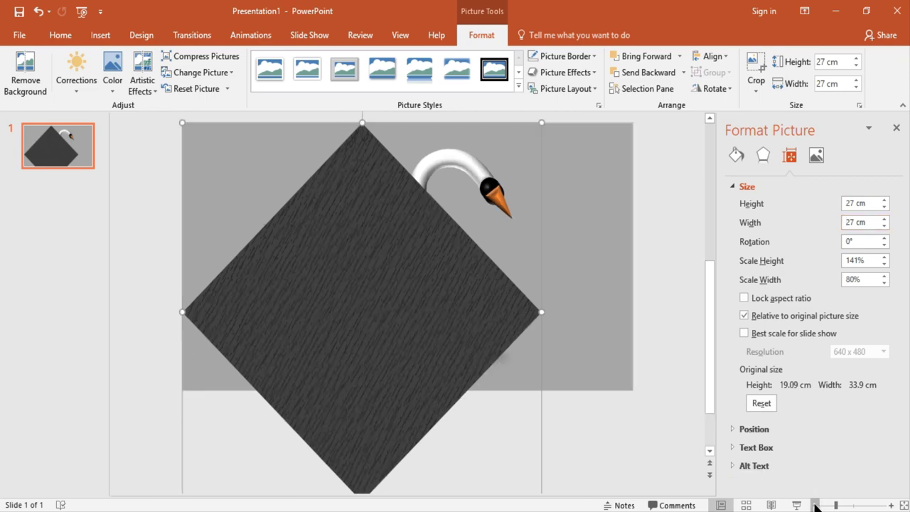
click(816, 505)
Rotate the textured square to 45°, drag it over the slide, and select both pictures.
click(815, 505)
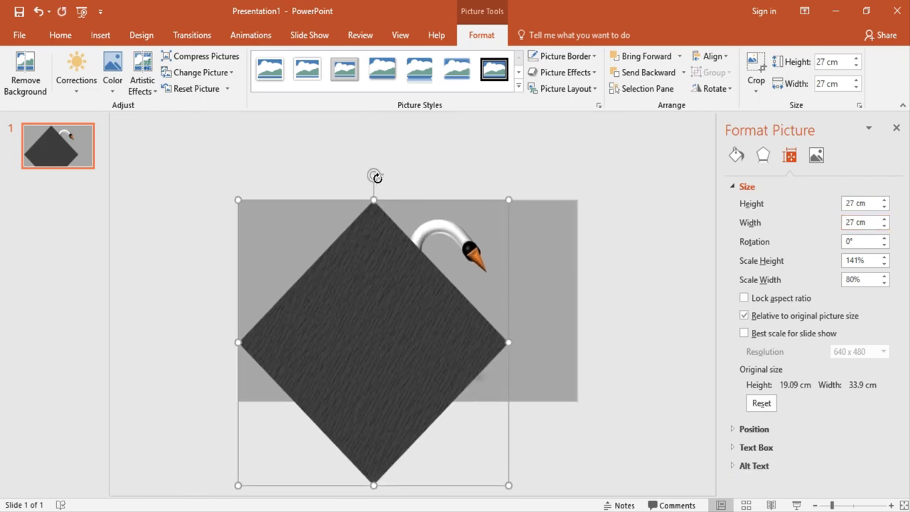
drag(374, 174, 437, 276)
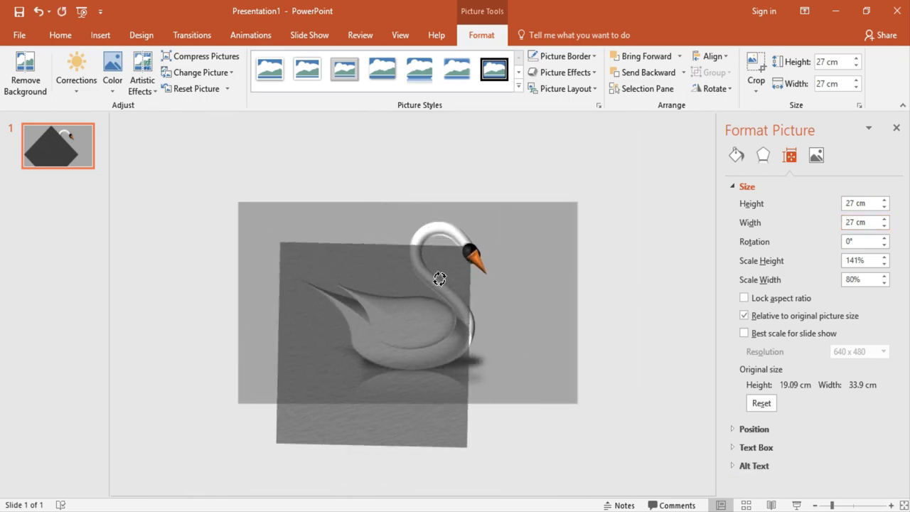
drag(437, 276, 436, 276)
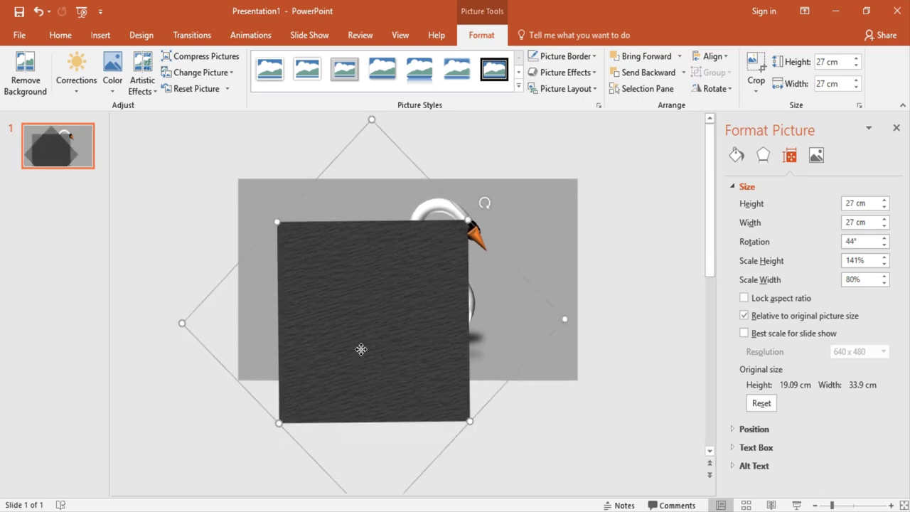
drag(358, 341, 321, 331)
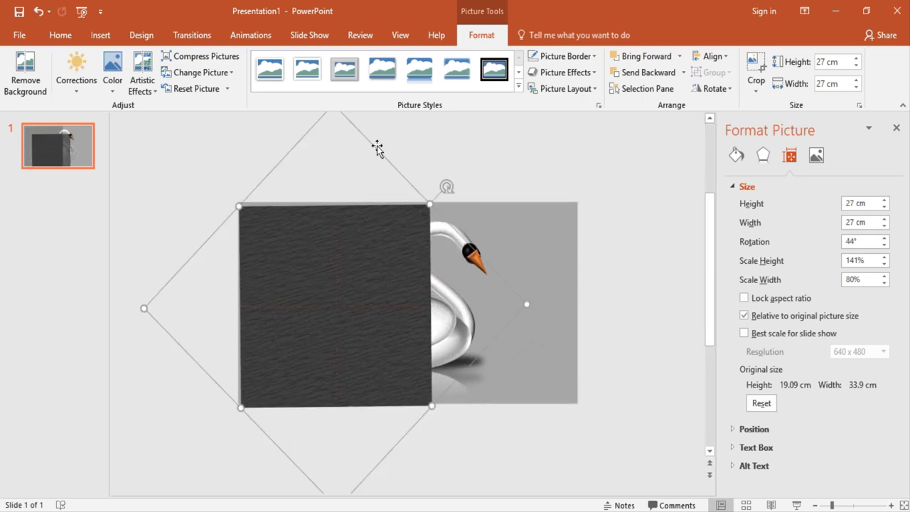
drag(445, 185, 446, 189)
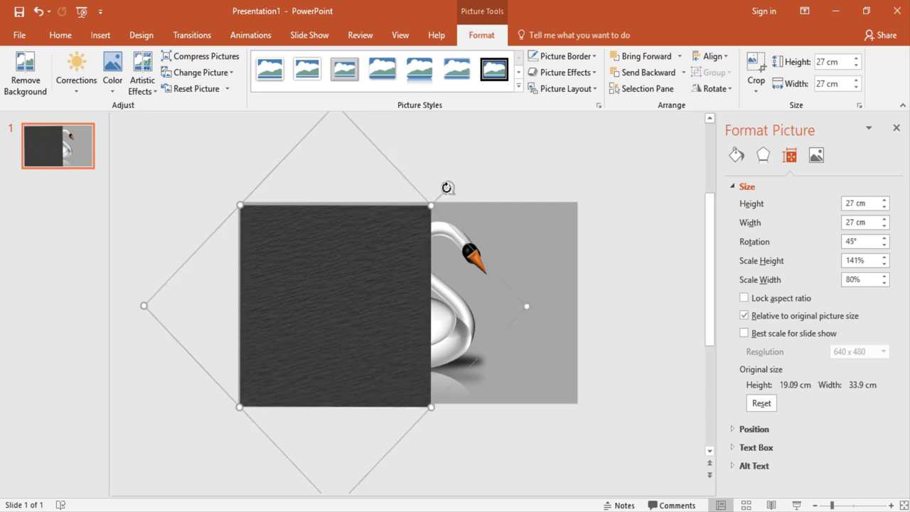
drag(366, 285, 515, 280)
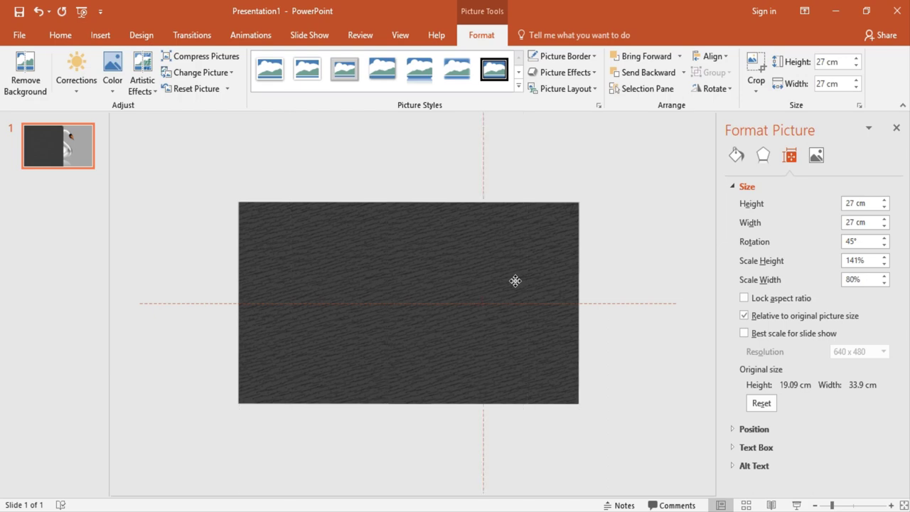
key(ctrl+a)
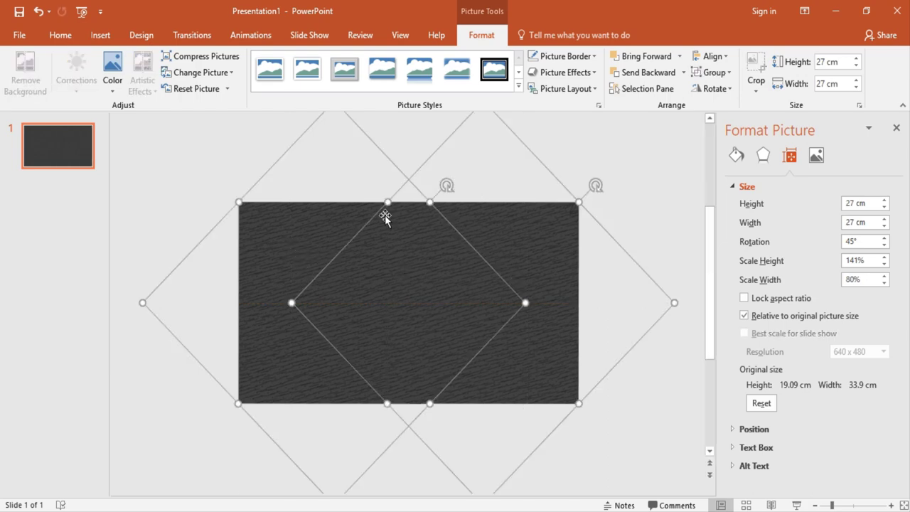
Group the two pictures and send the texture backward so the white swan shows on top.
click(717, 76)
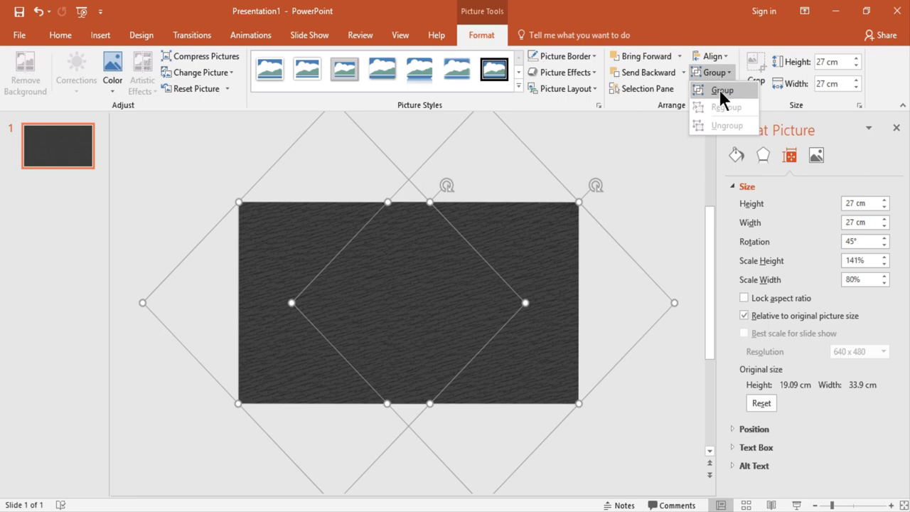
click(719, 90)
click(680, 71)
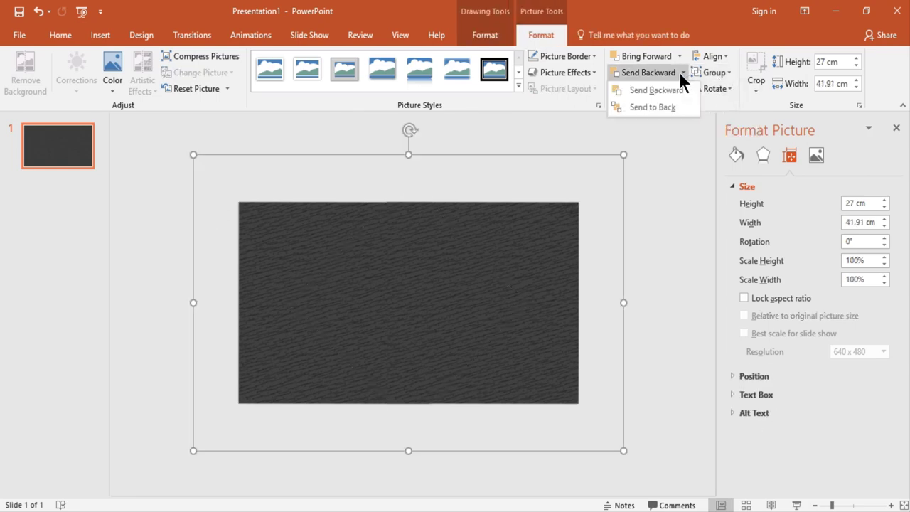
click(671, 86)
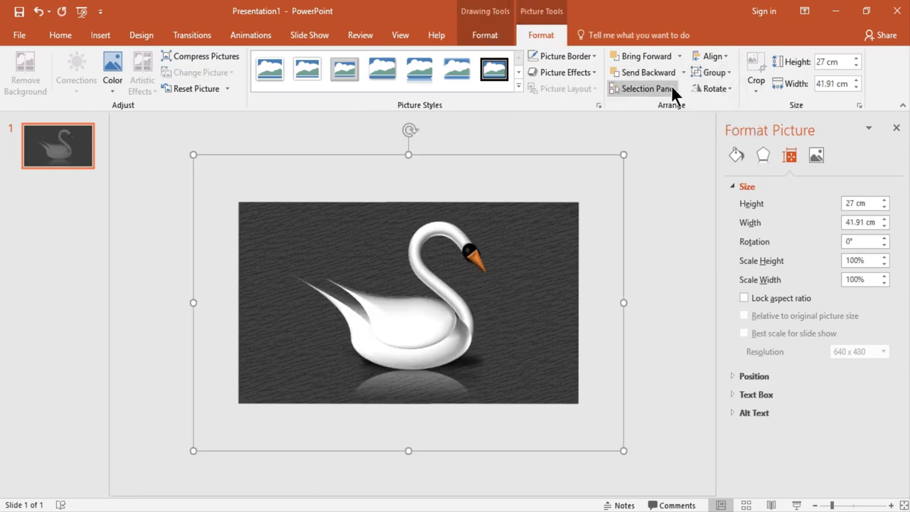
click(506, 284)
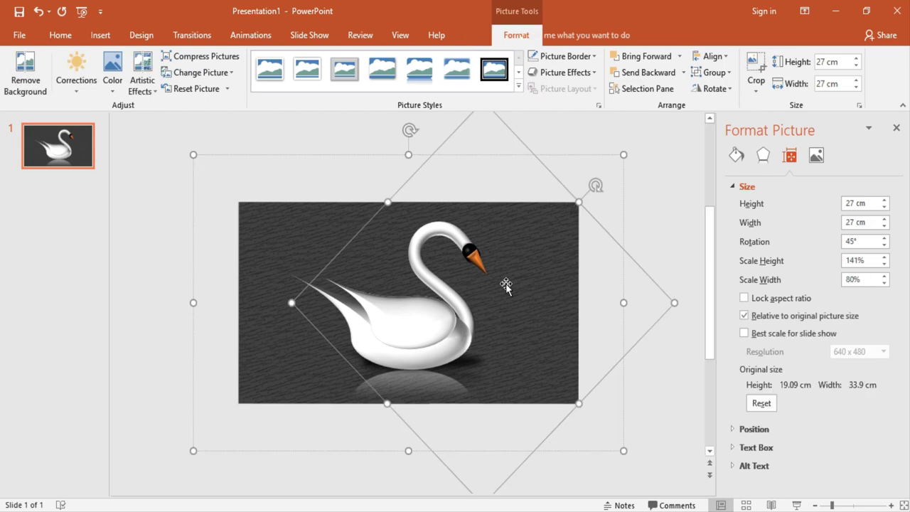
click(293, 437)
Apply a Neutral lighting preset to the swan under its 3-D Format effects.
click(412, 327)
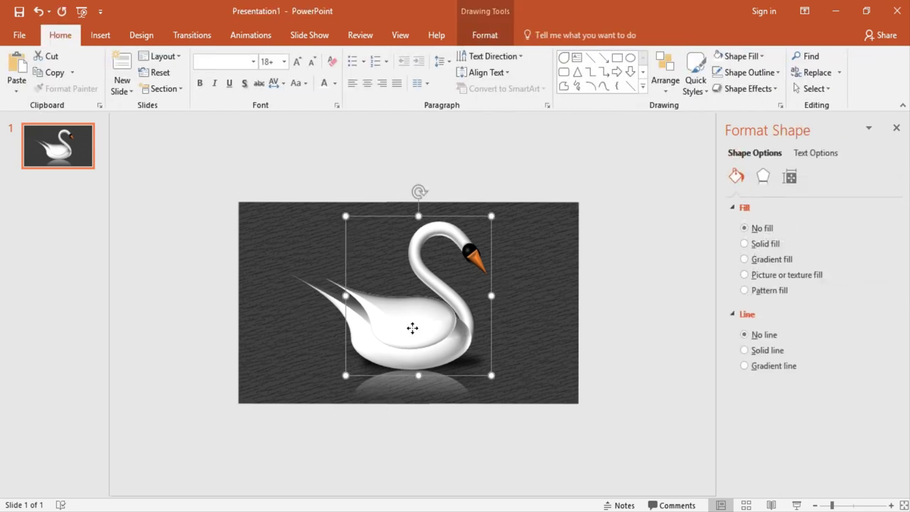
click(763, 177)
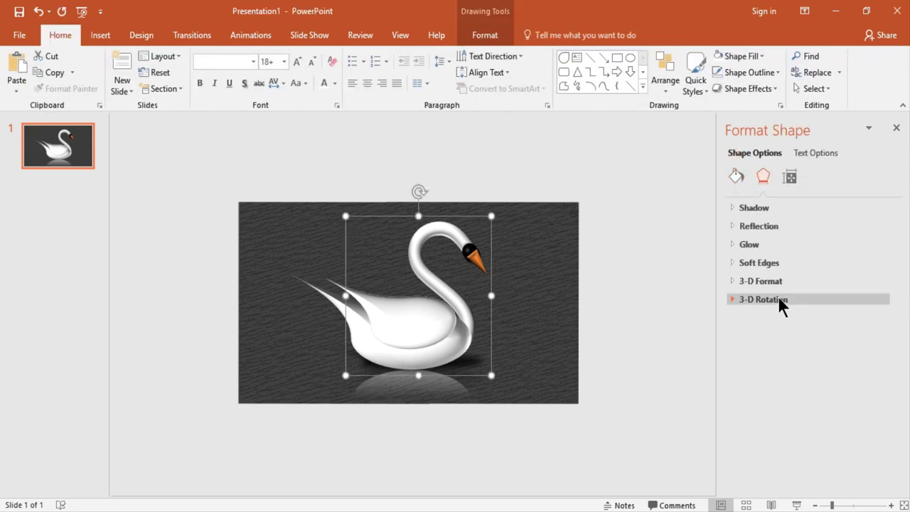
click(776, 281)
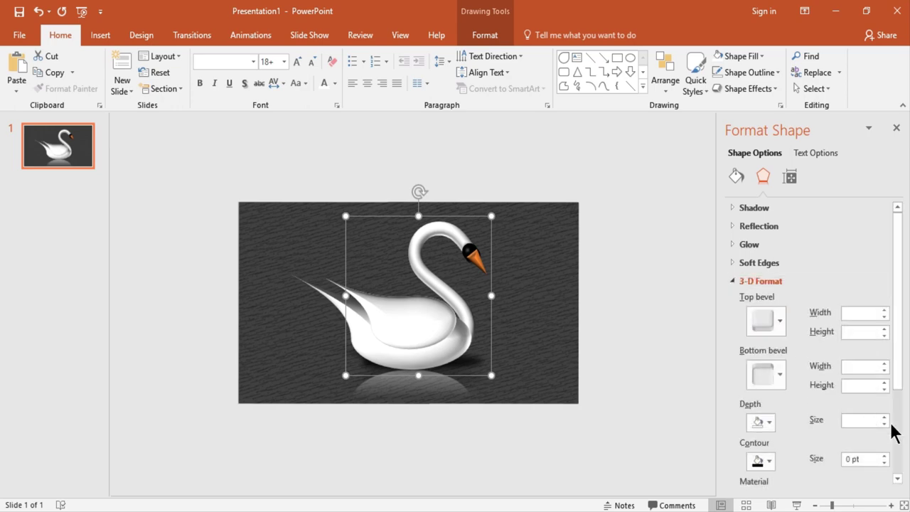
scroll(895, 426, down, 3)
click(766, 437)
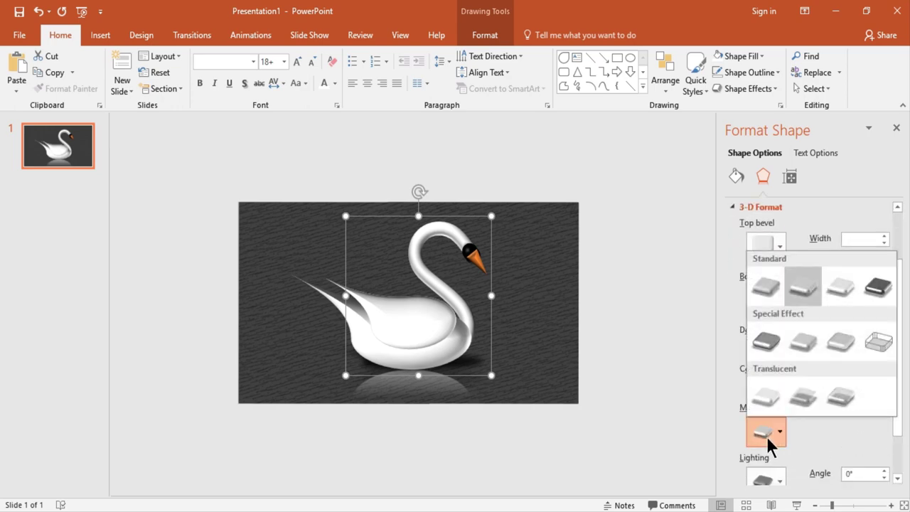
click(767, 437)
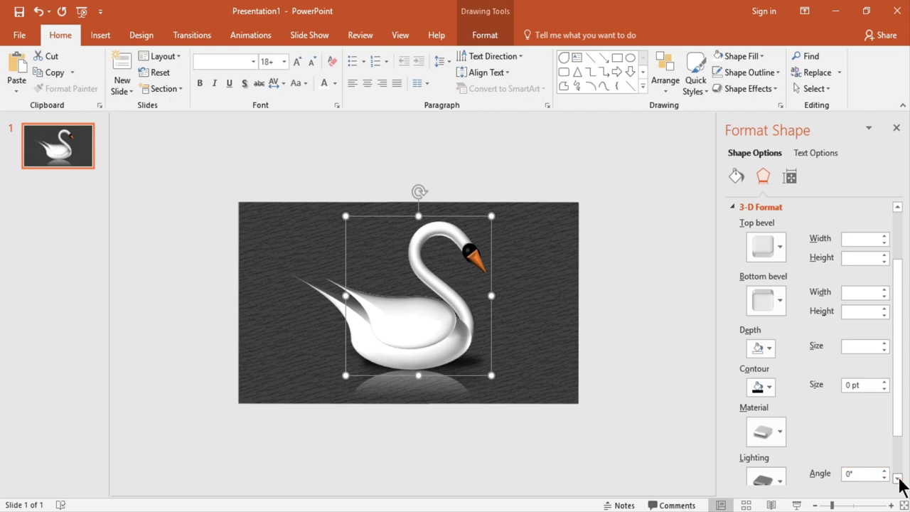
click(897, 477)
click(763, 473)
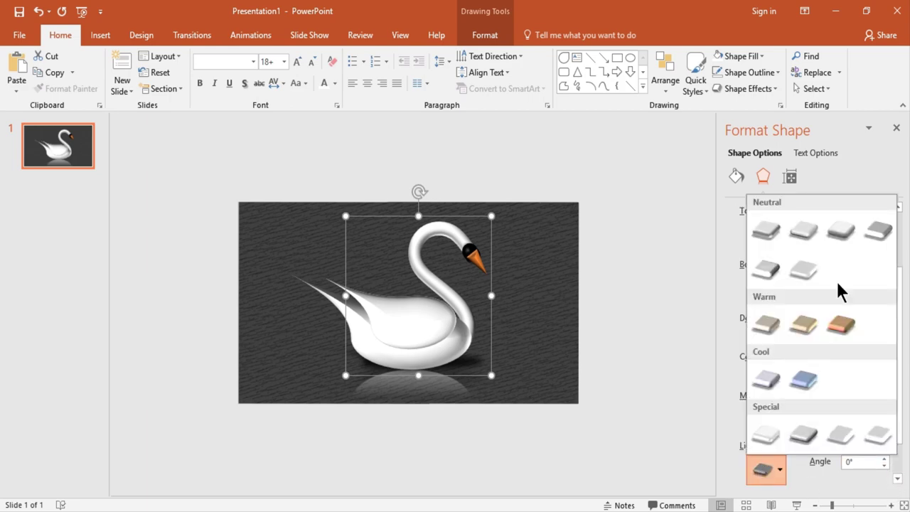
click(842, 231)
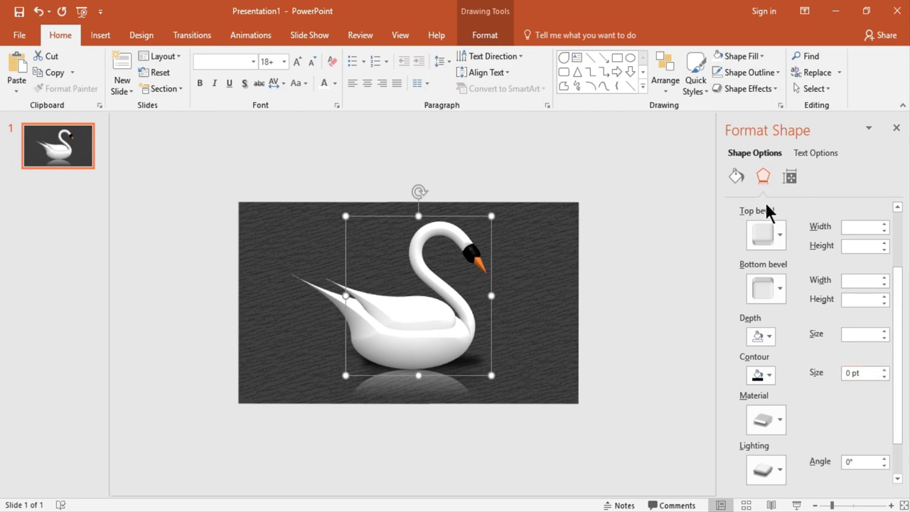
Set the swan's 3-D rotation to X 315° and Y 10°, then nudge it right.
scroll(881, 356, down, 1)
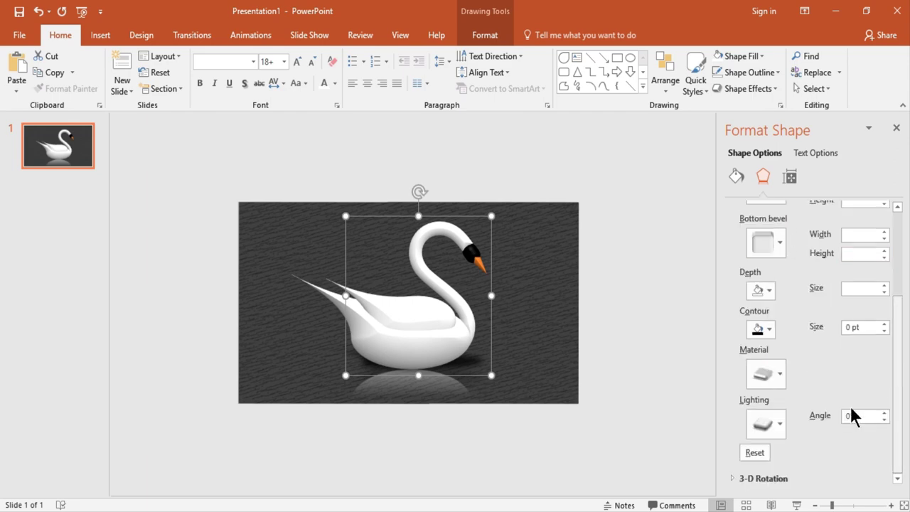
click(776, 480)
scroll(899, 427, down, 4)
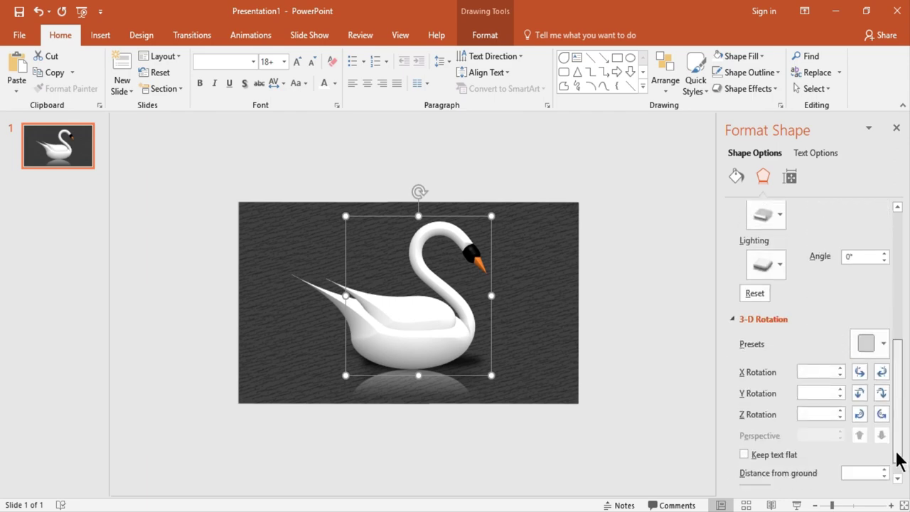
click(817, 350)
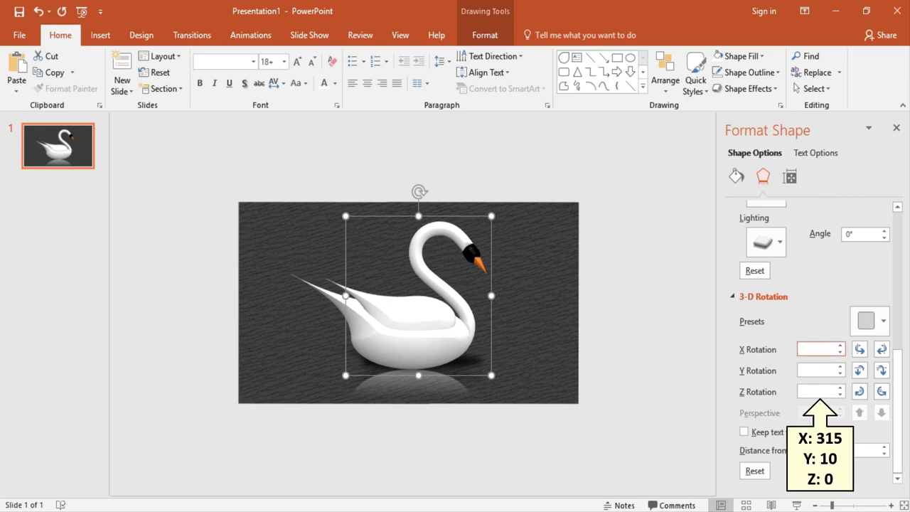
text(315)
key(Return)
click(817, 370)
text(10)
key(Return)
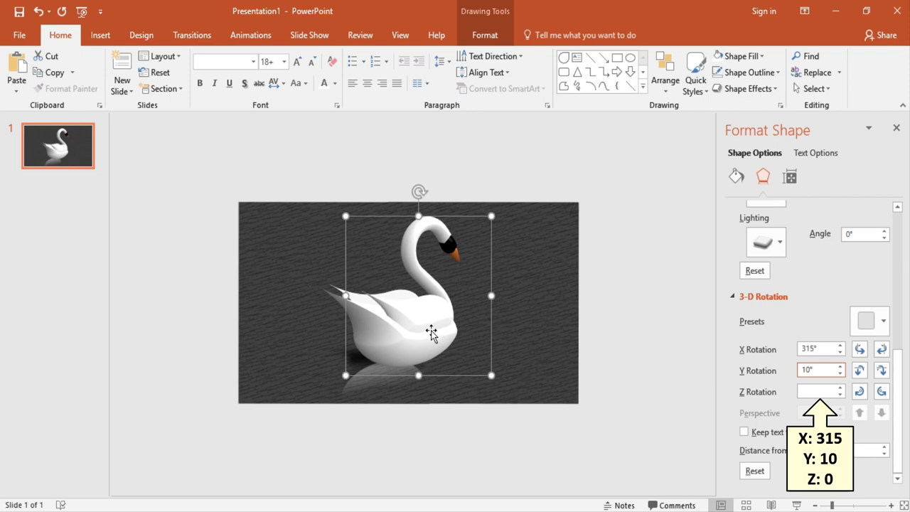
drag(431, 333, 440, 334)
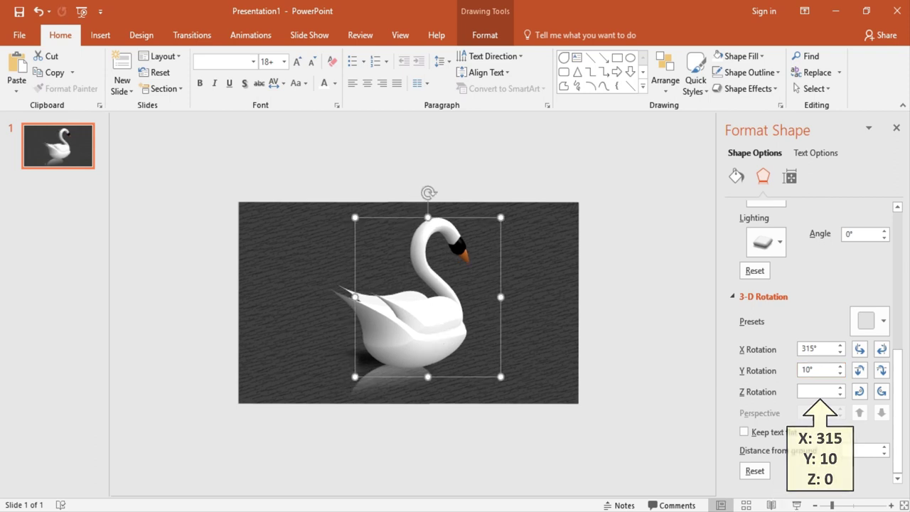
click(897, 129)
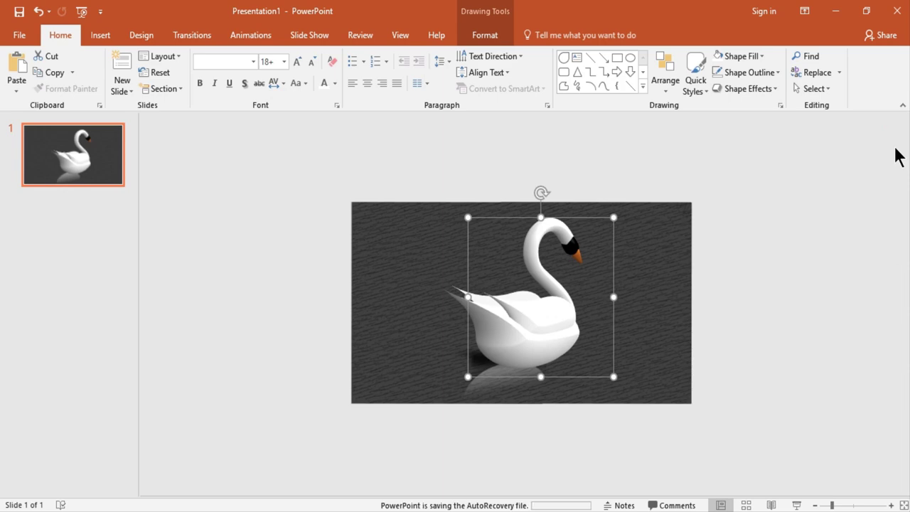
click(891, 506)
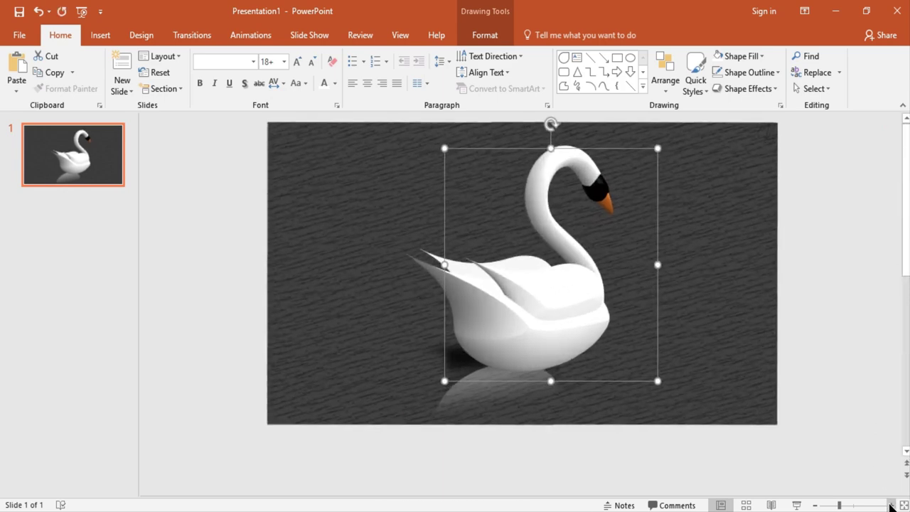
click(891, 506)
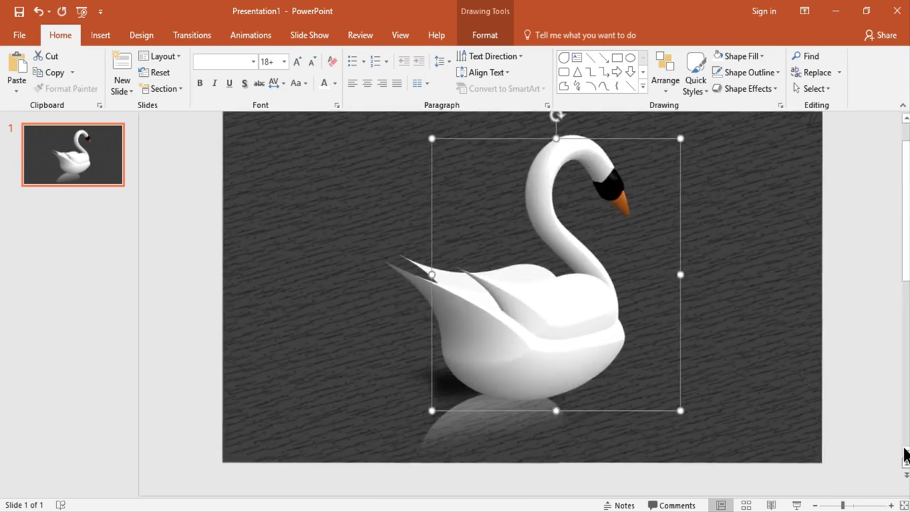
click(906, 453)
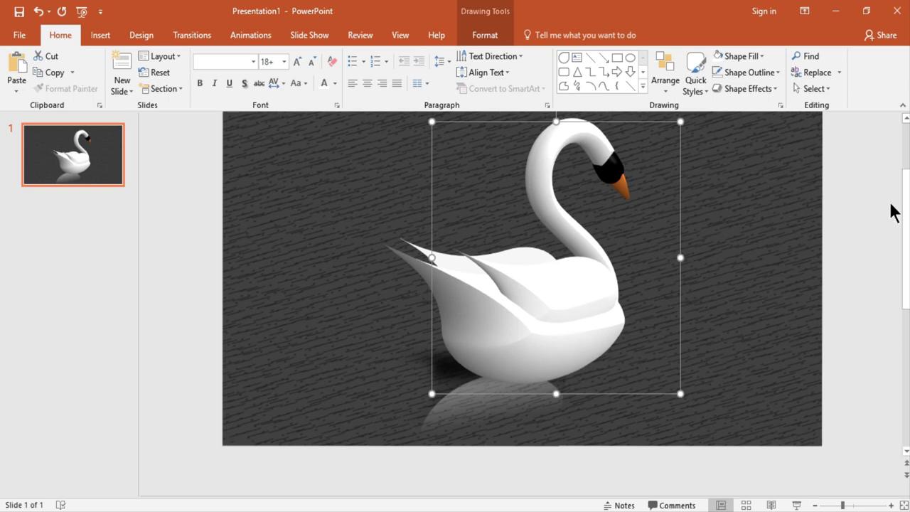
click(903, 135)
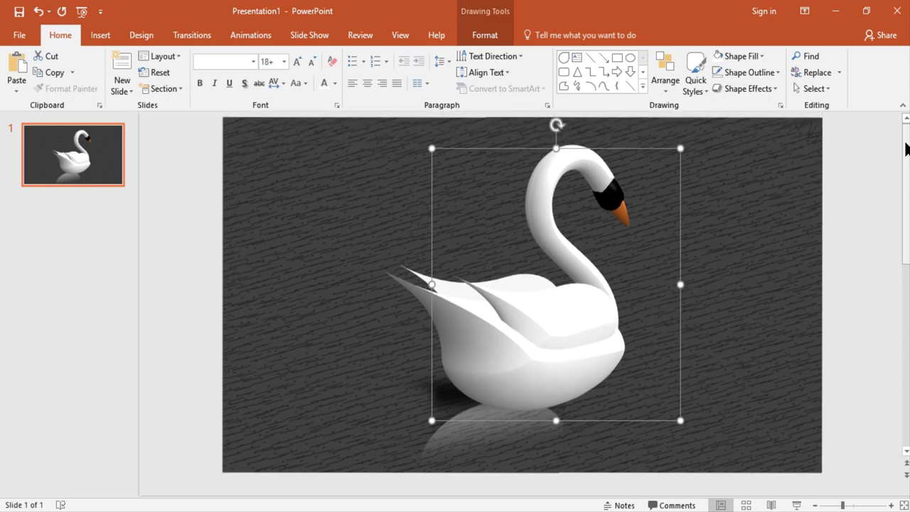
click(859, 191)
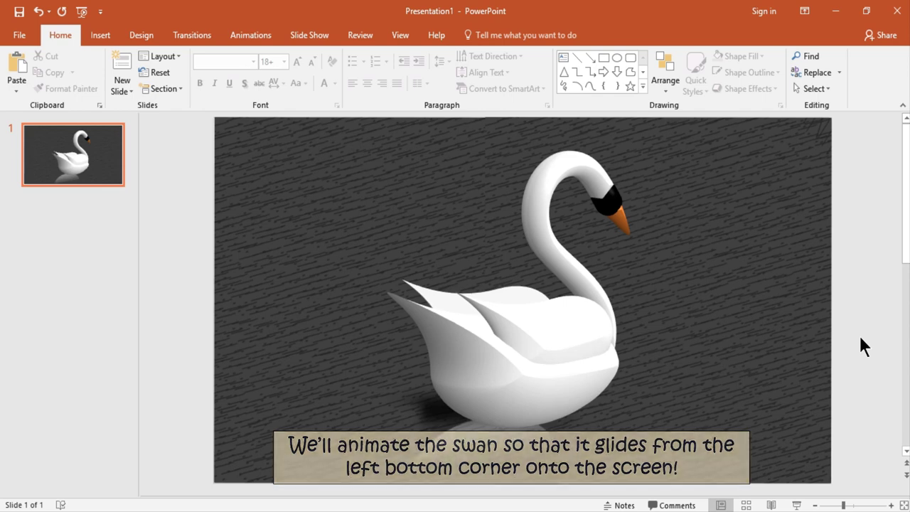
click(816, 504)
click(815, 505)
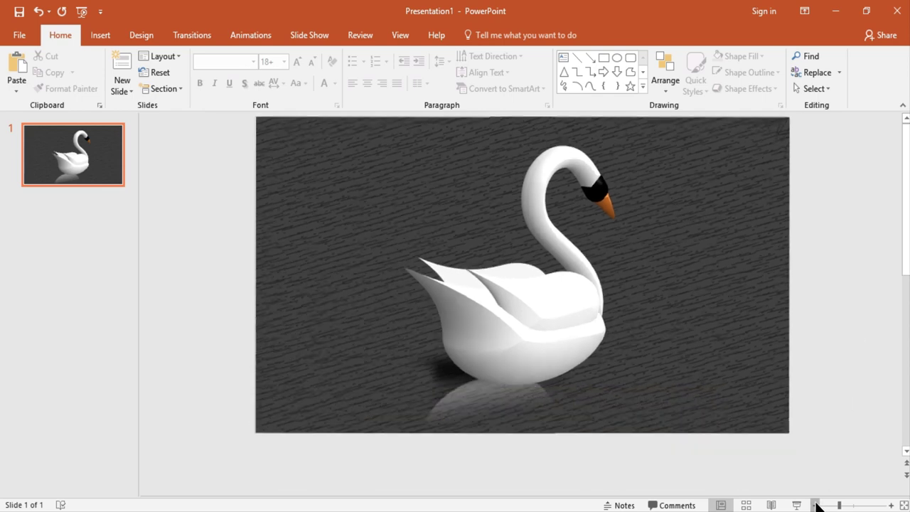
click(815, 505)
click(816, 505)
click(815, 505)
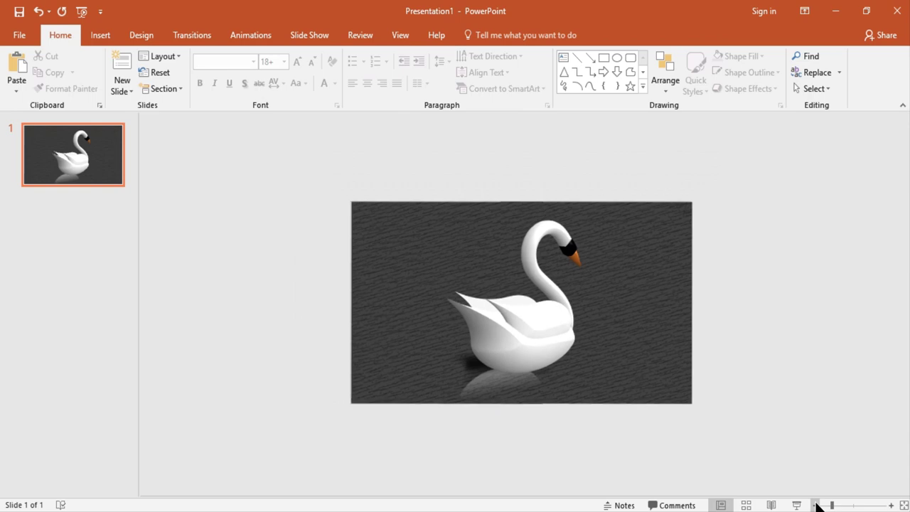
Give the swan a Lines motion path and drag its end point off-slide to the lower left.
click(538, 340)
click(258, 45)
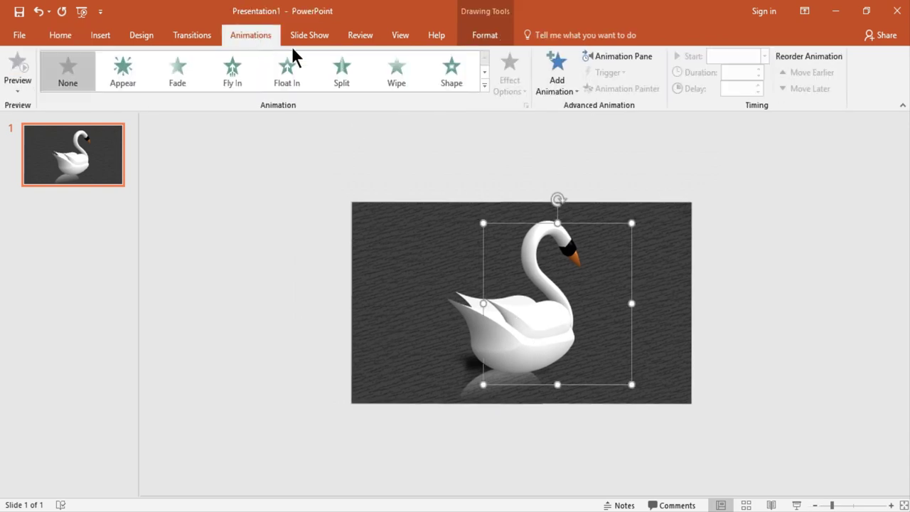
click(486, 88)
scroll(487, 133, down, 1)
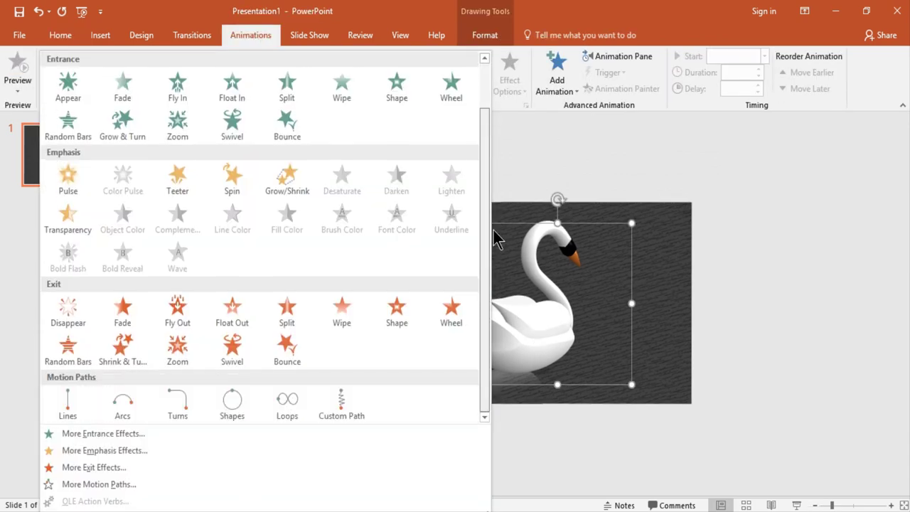
click(67, 407)
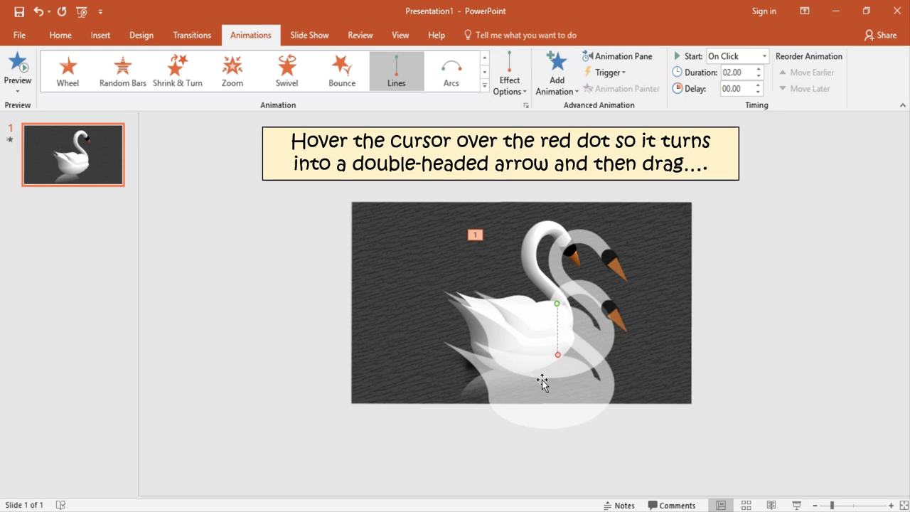
mouse_move(557, 354)
mouse_down()
mouse_move(385, 379)
mouse_move(297, 365)
mouse_move(252, 370)
mouse_move(249, 381)
mouse_up()
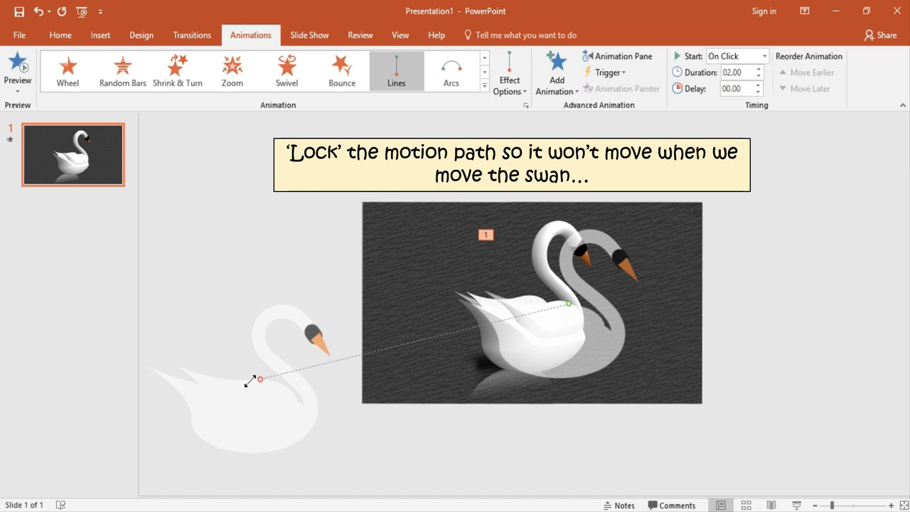
Lock the motion path, show the Animation Pane, and preview the Group 13 animation.
click(515, 84)
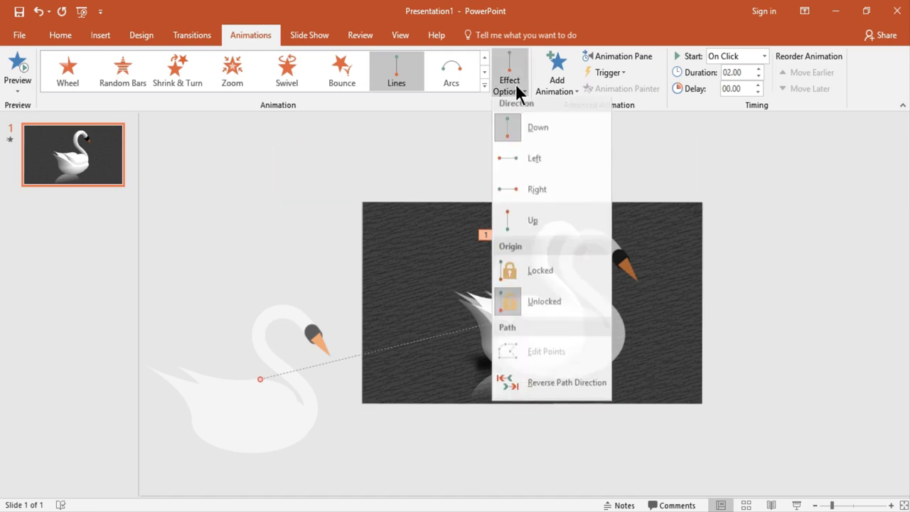
click(533, 281)
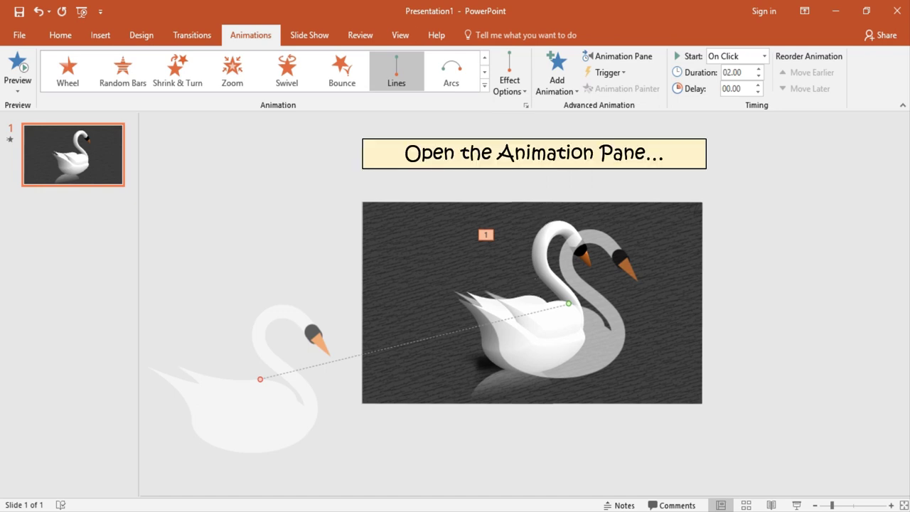
click(617, 56)
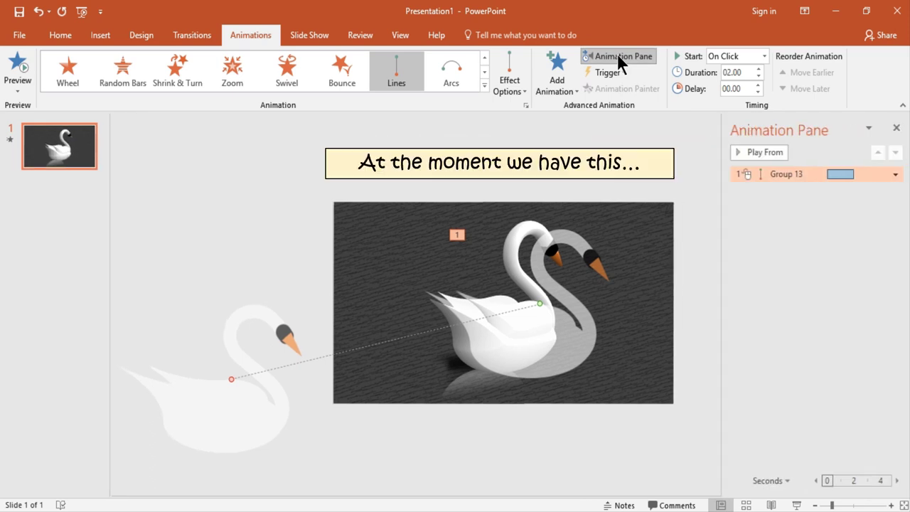
click(765, 153)
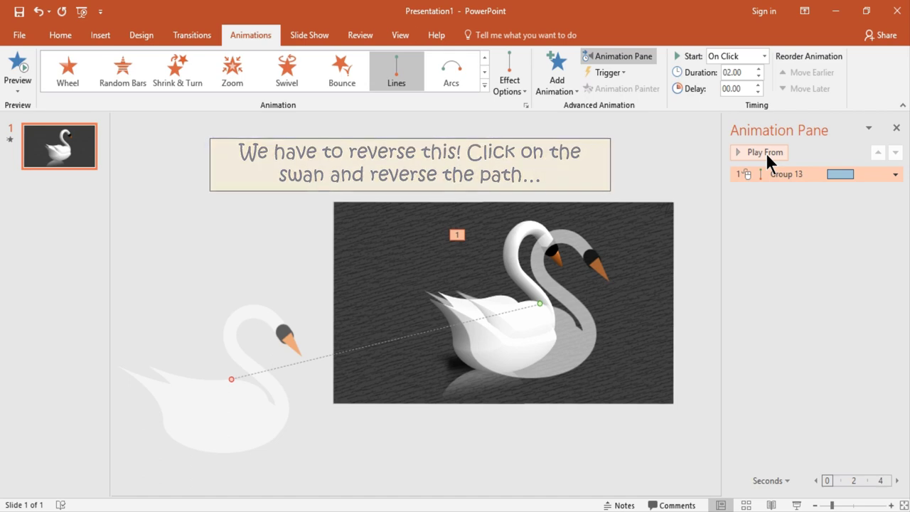
click(524, 339)
Reverse the path direction and move the swan fully past the slide's left edge.
click(525, 93)
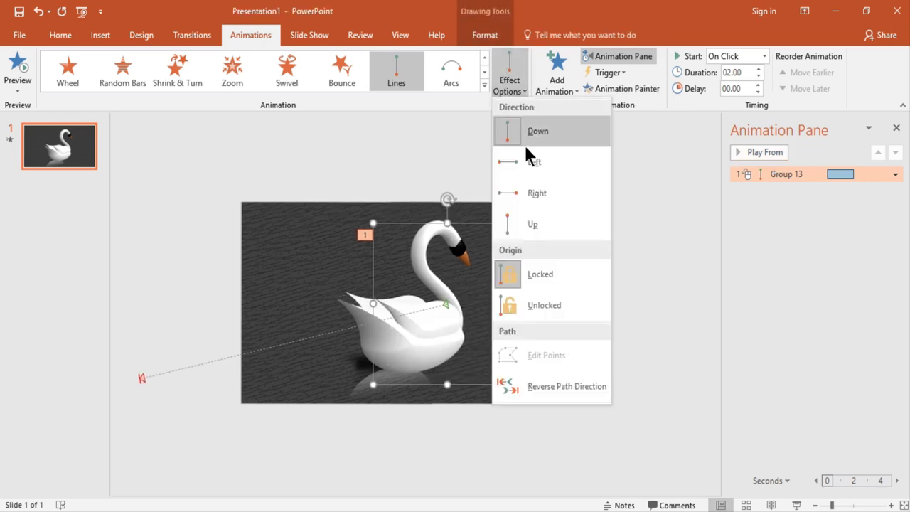
click(549, 387)
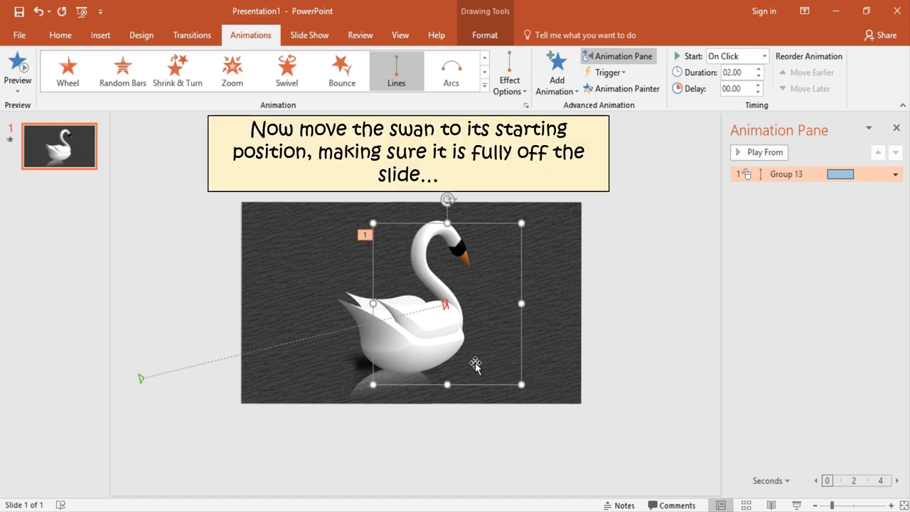
drag(398, 370, 152, 391)
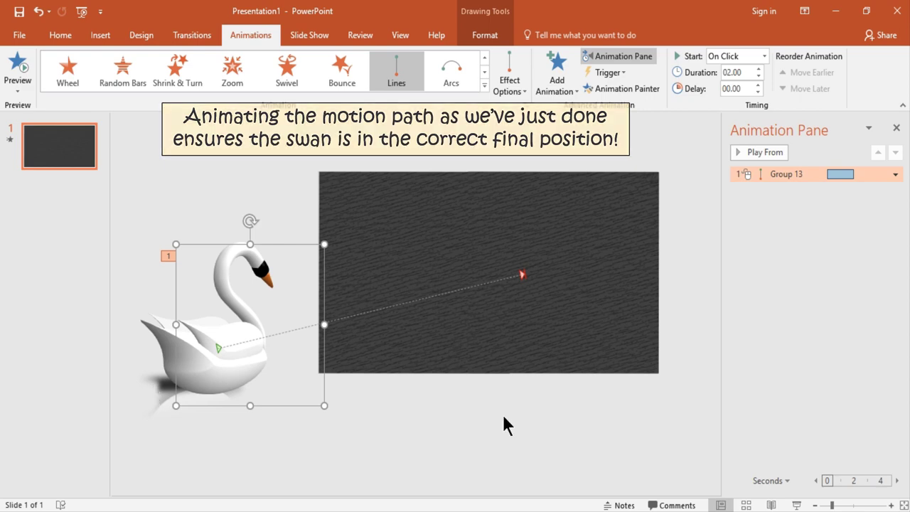
Set Group 13's animation to 0 s smooth start, With Previous start, and 10-second duration.
click(896, 175)
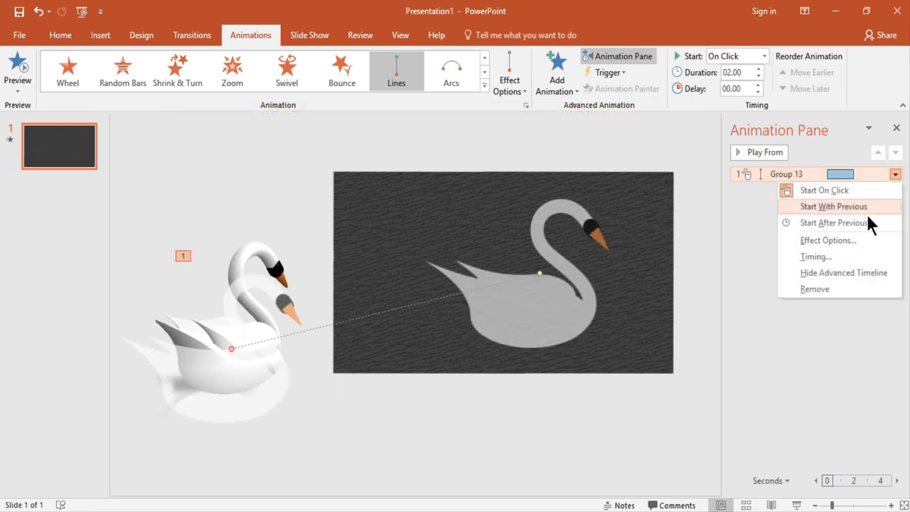
click(852, 241)
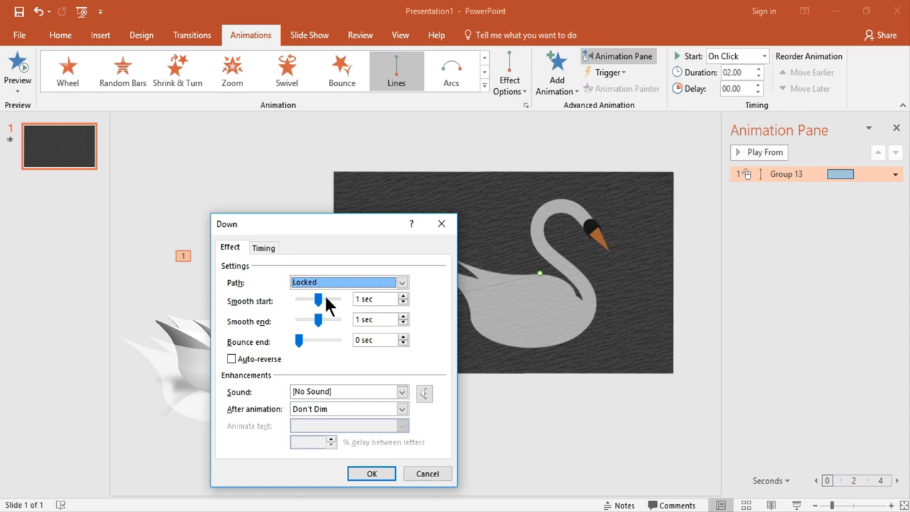
drag(317, 299, 296, 300)
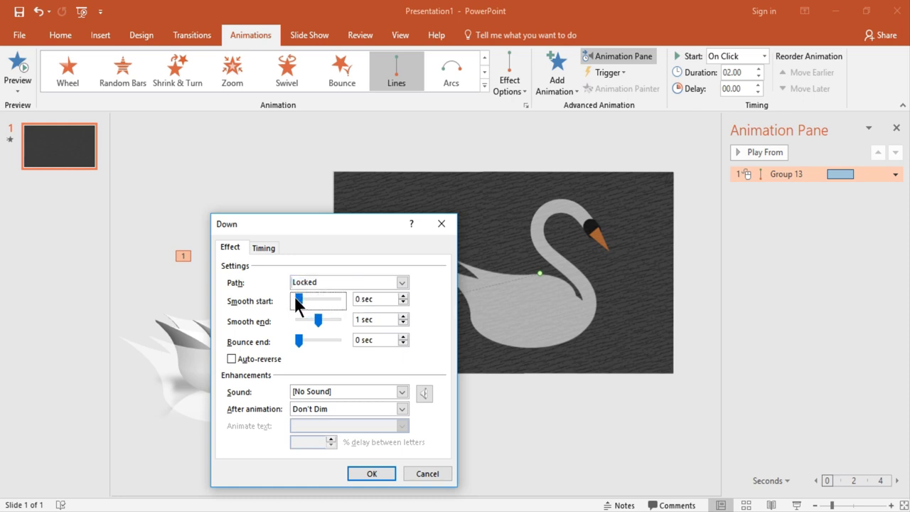
click(266, 246)
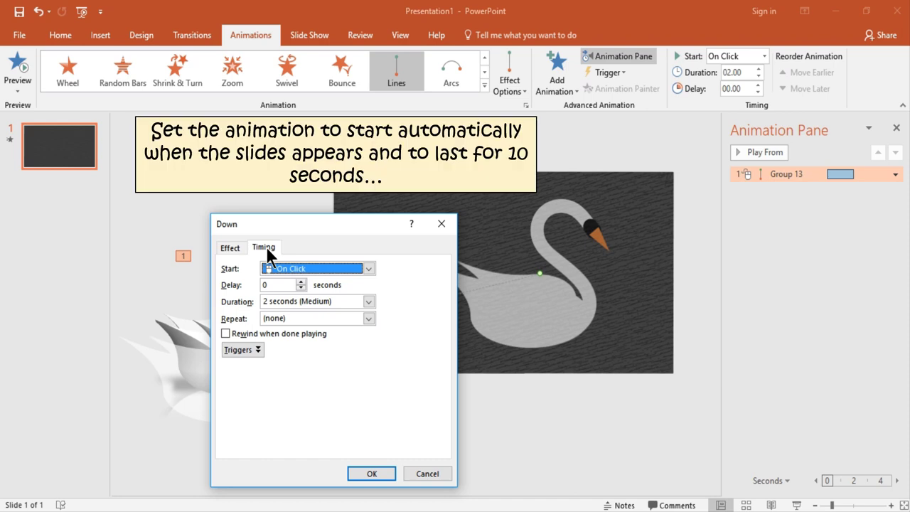
click(369, 268)
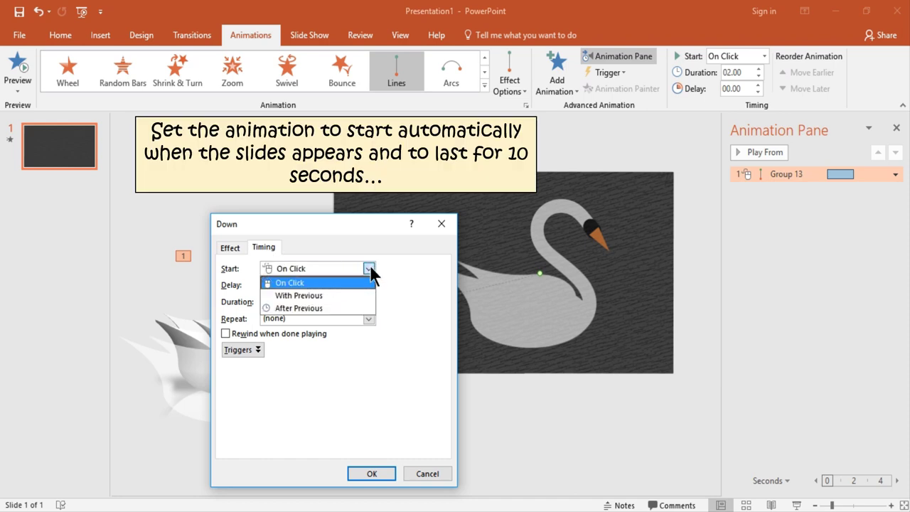
click(338, 295)
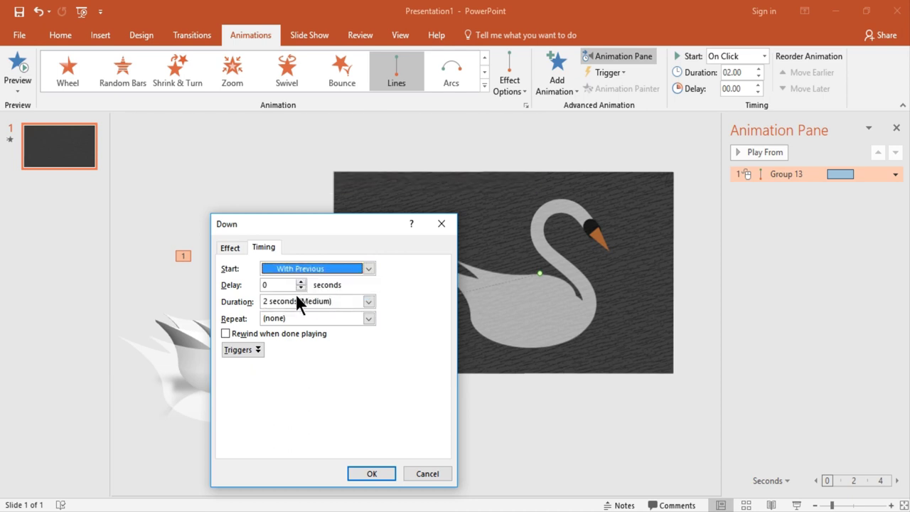
click(338, 301)
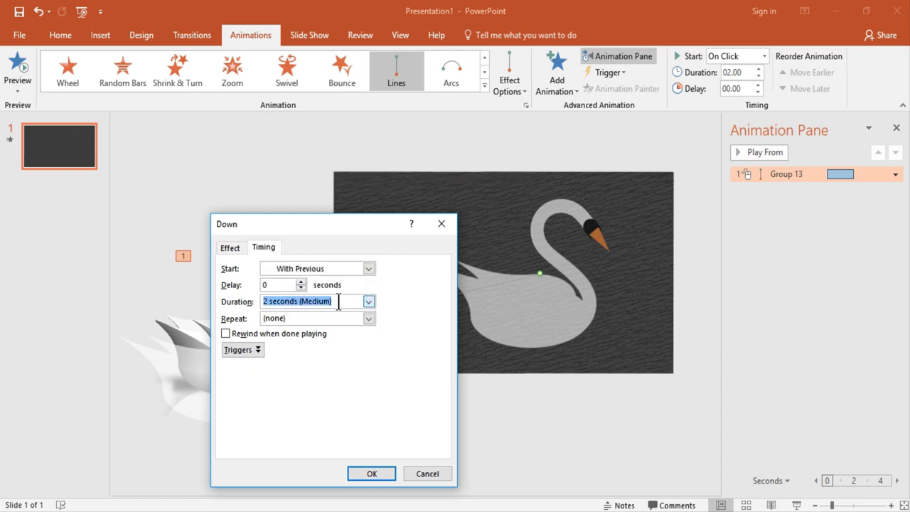
text(10)
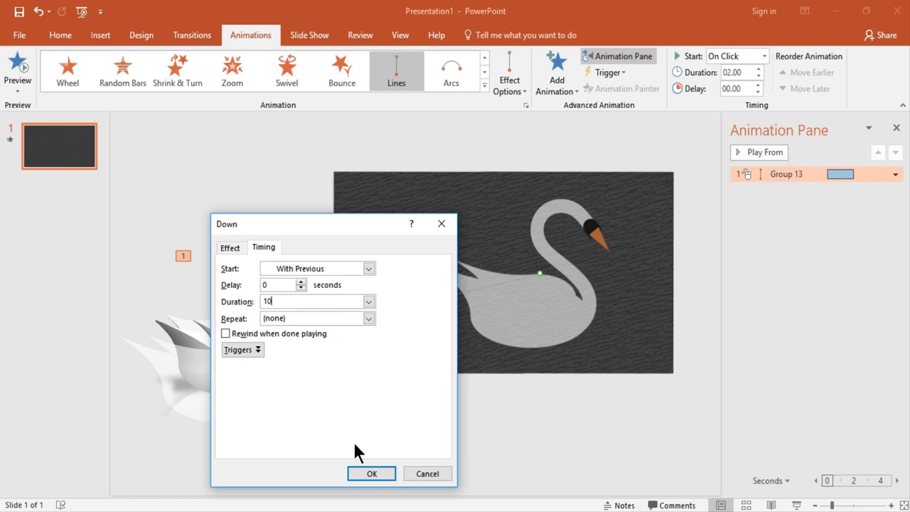
click(361, 474)
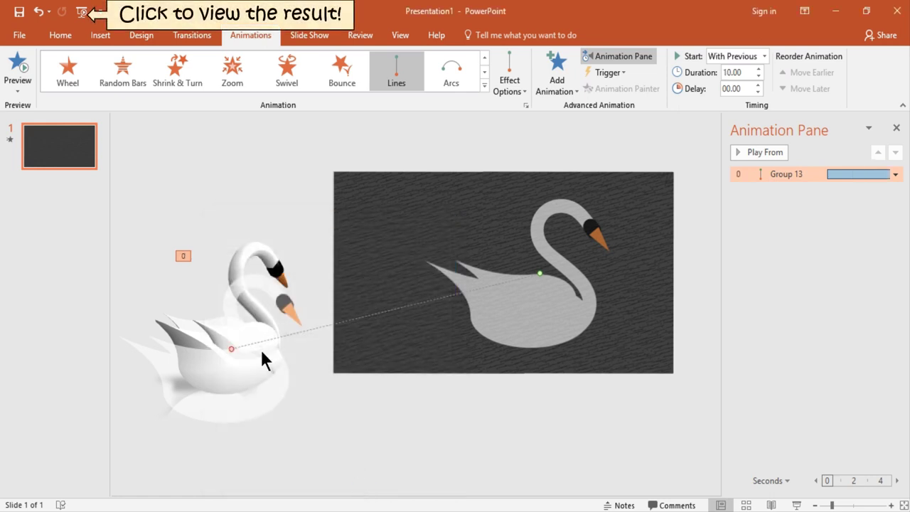
Run the slideshow from the beginning to watch the swan glide onto the textured slide.
click(83, 12)
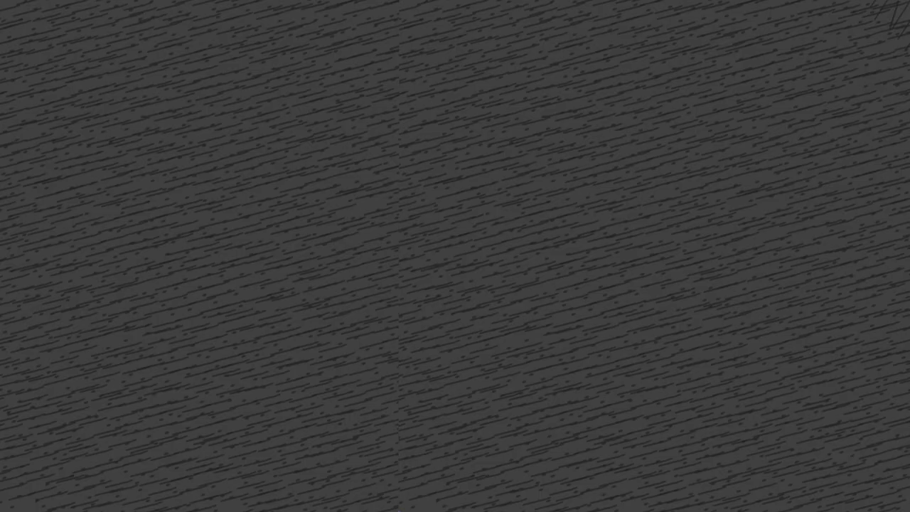